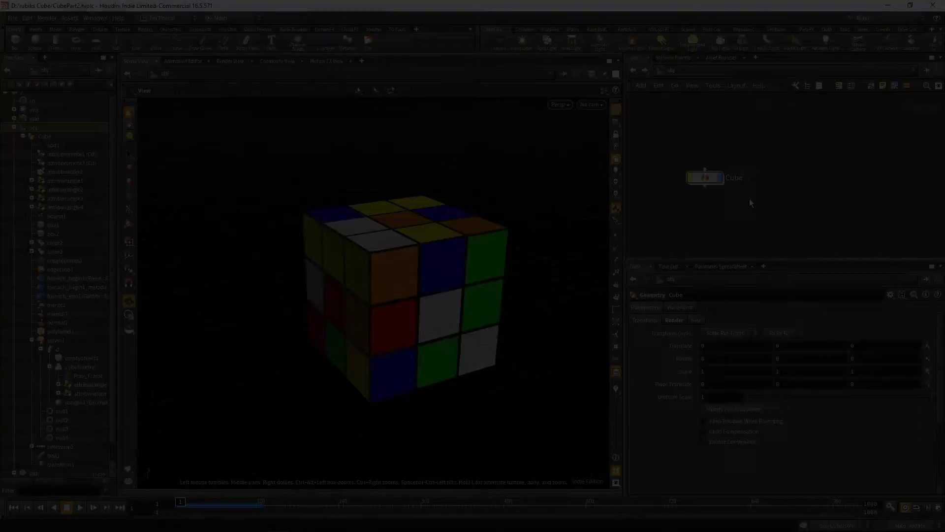
# - Enter the Cube geometry network and look inside the solver1 simulation
pyautogui.moveTo(710, 182)
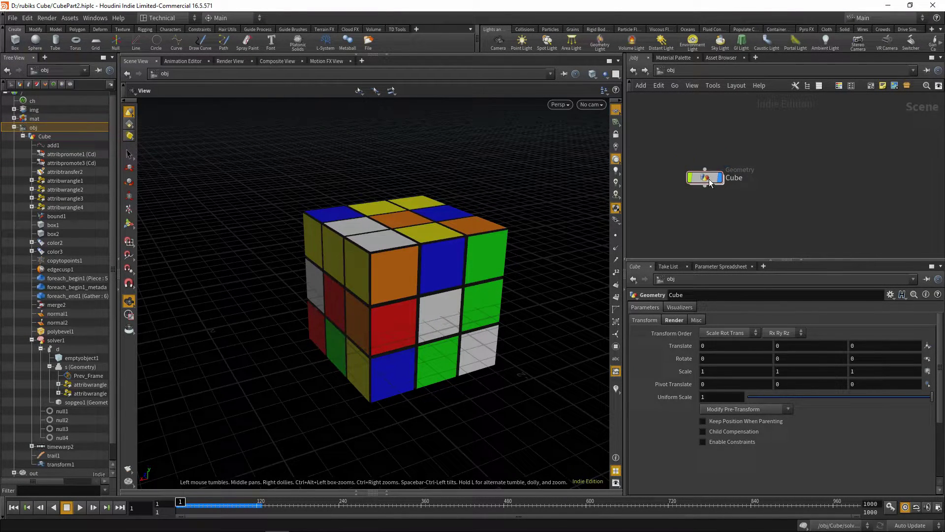
pyautogui.doubleClick(710, 183)
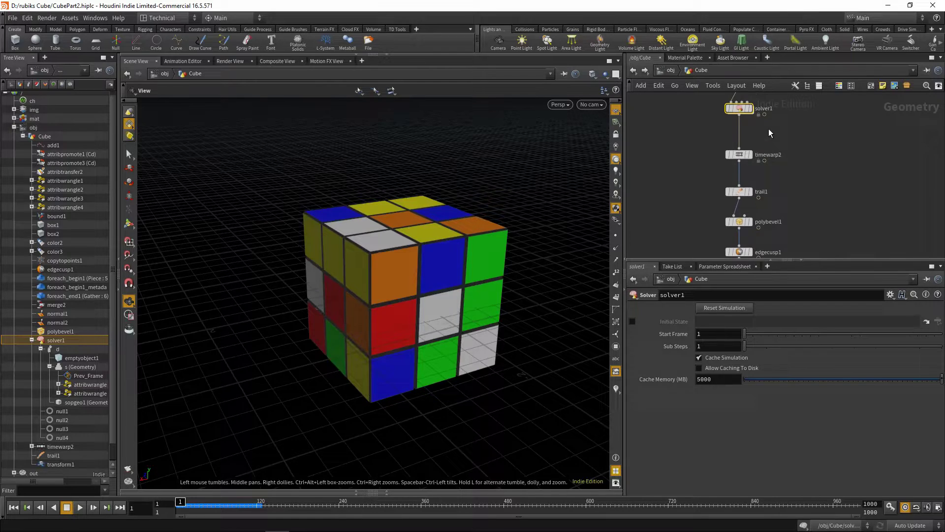
pyautogui.scroll(3, 741, 165)
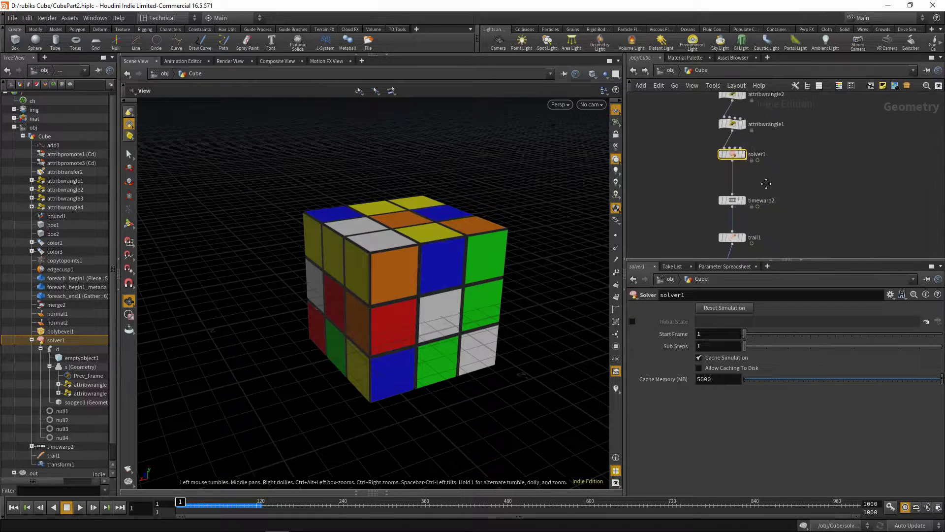
pyautogui.doubleClick(727, 153)
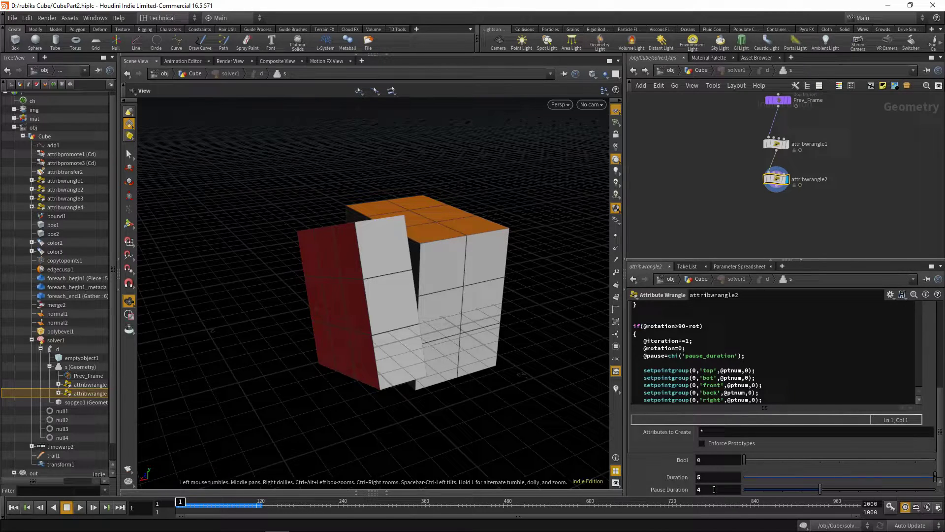
# - Back in Cube, select timewarp2 and scrub the timeline forward to frame 122
pyautogui.click(700, 71)
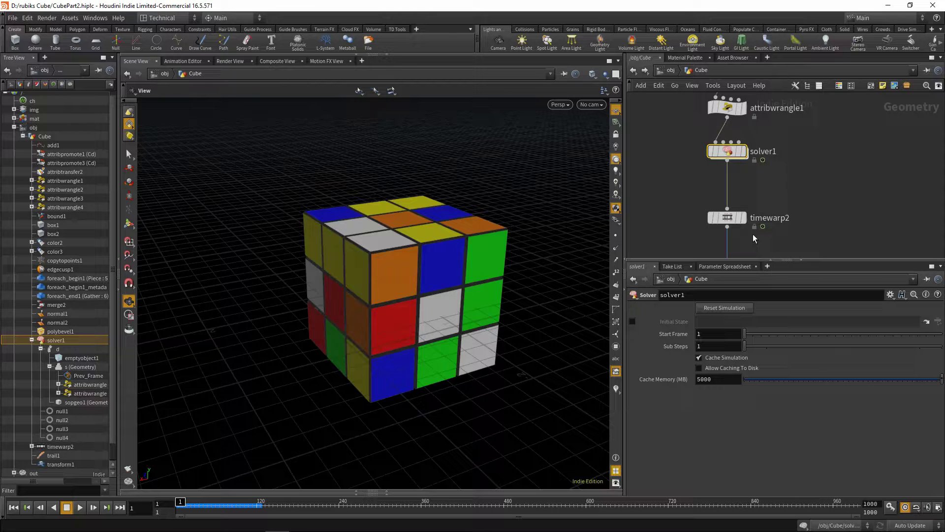
pyautogui.click(729, 195)
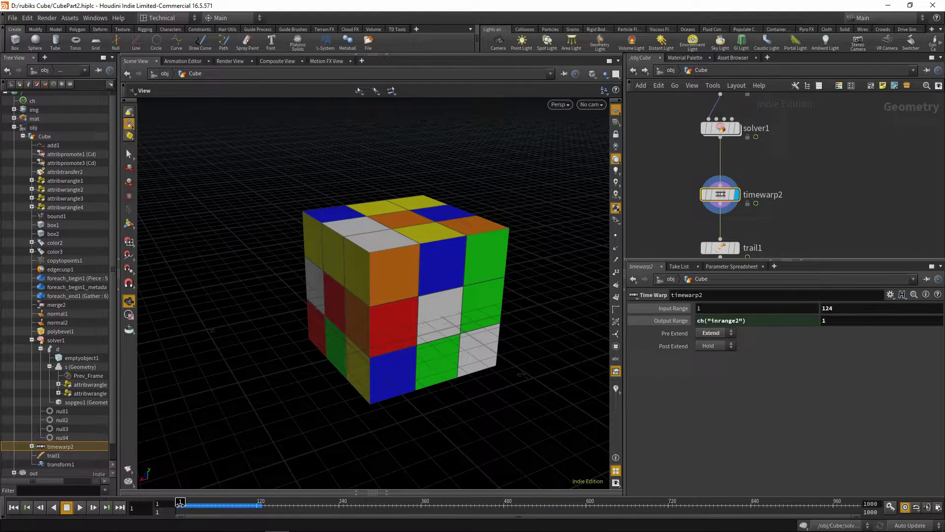
pyautogui.moveTo(180, 502)
pyautogui.mouseDown()
pyautogui.moveTo(265, 507)
pyautogui.moveTo(180, 507)
pyautogui.mouseUp()
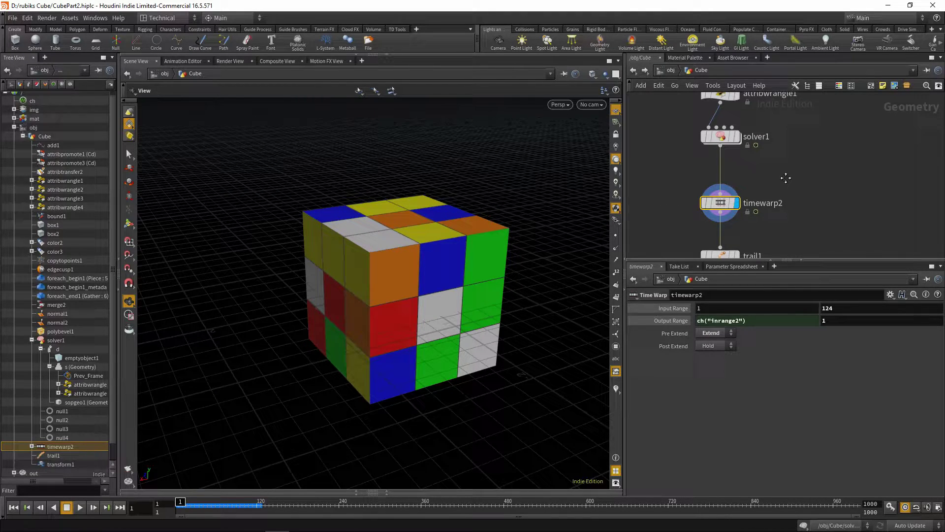
# - Drop a Time Shift node onto the wire between solver1 and timewarp2
pyautogui.press('Tab')
pyautogui.write('time')
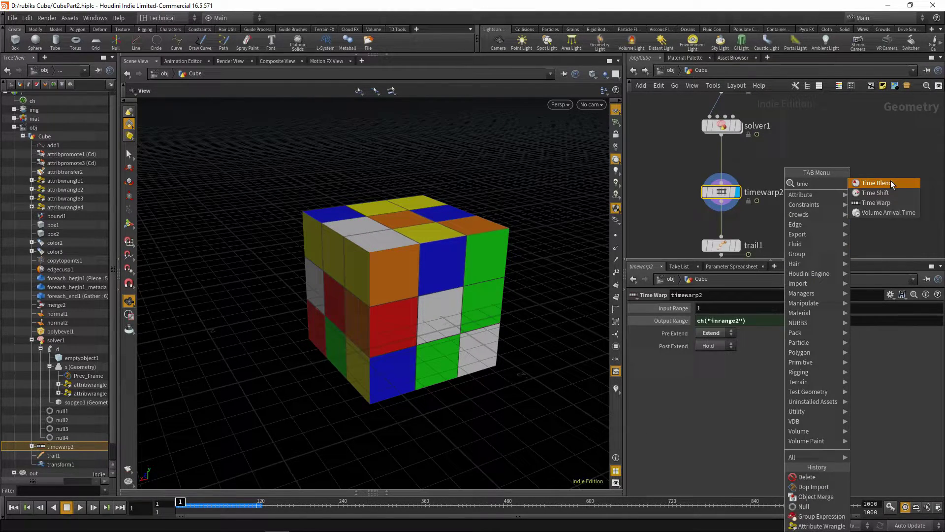
pyautogui.click(892, 184)
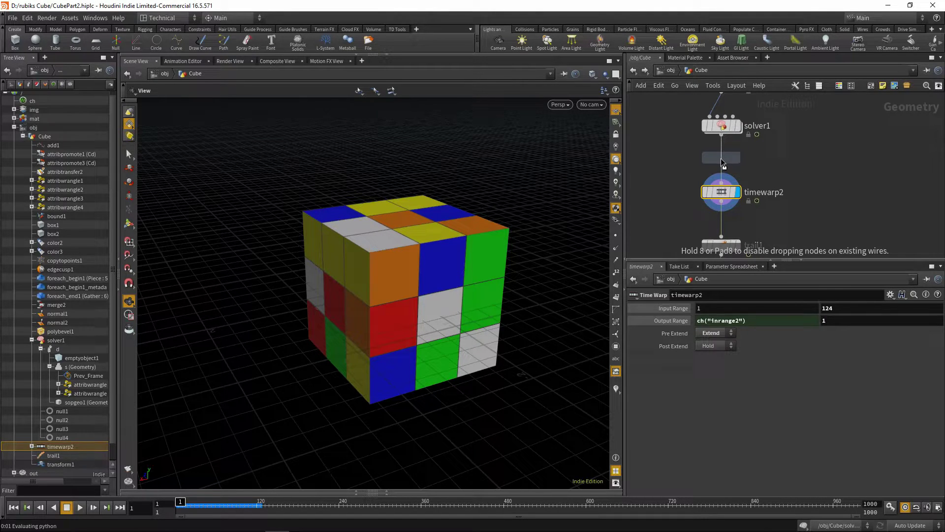
pyautogui.click(723, 164)
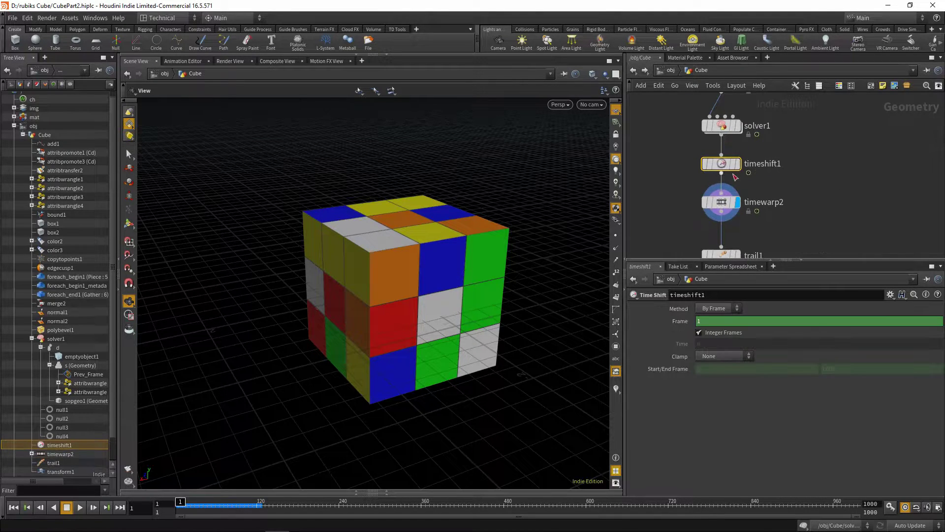
# - Set timeshift1 to Clamp to Last, delete its frame channels, and set End Frame to 124
pyautogui.click(717, 358)
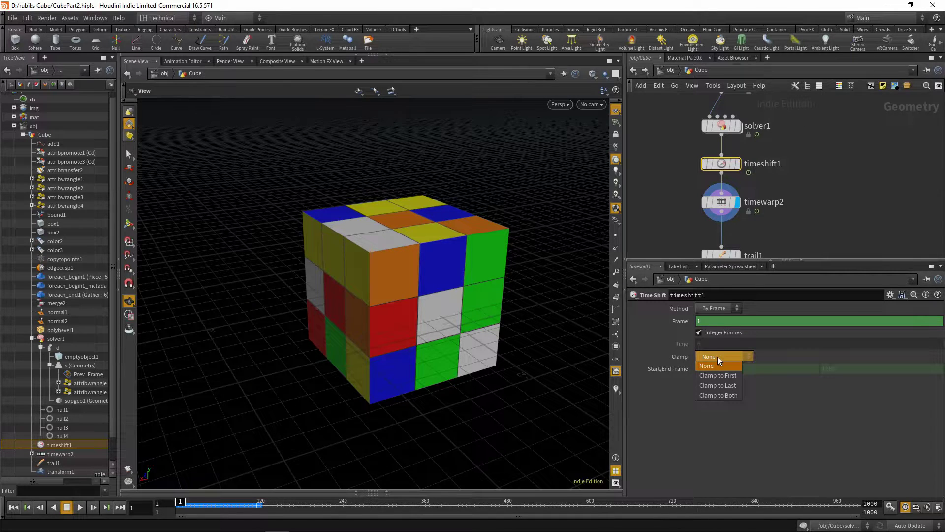
pyautogui.click(717, 387)
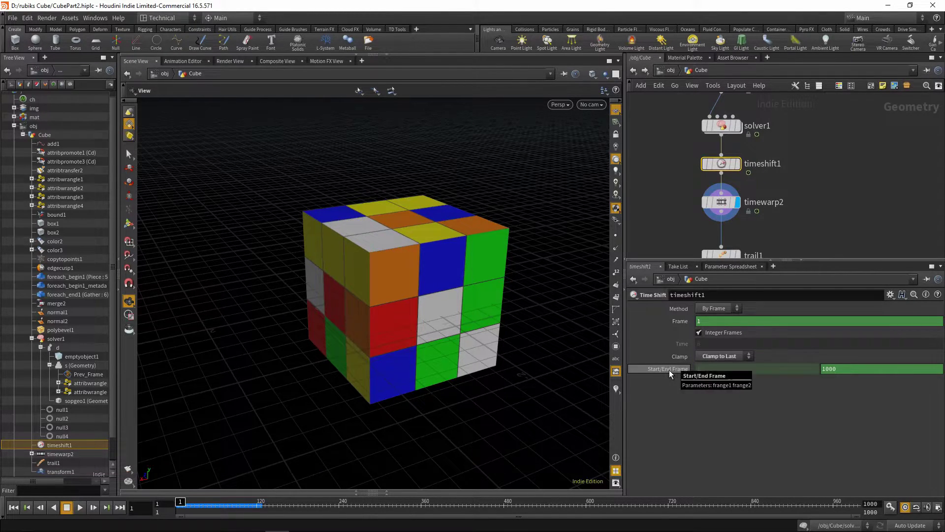
pyautogui.rightClick(669, 370)
pyautogui.click(692, 445)
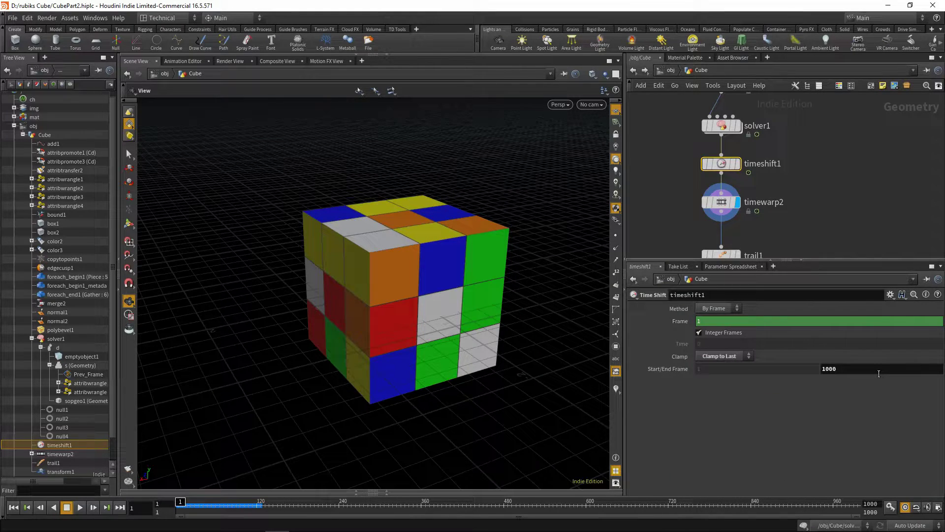
pyautogui.click(880, 372)
pyautogui.write('124')
pyautogui.press('Return')
pyautogui.moveTo(180, 503)
pyautogui.mouseDown()
pyautogui.moveTo(272, 508)
pyautogui.moveTo(178, 505)
pyautogui.mouseUp()
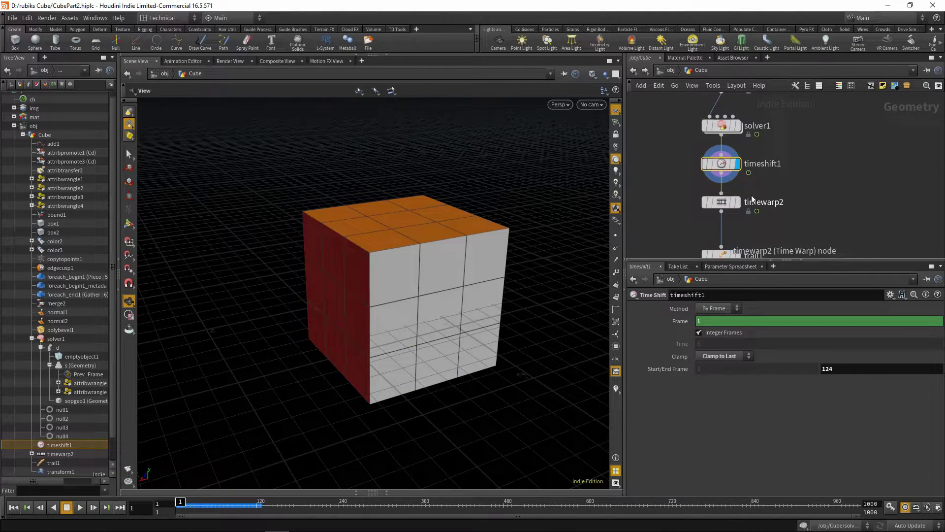
# - Set timewarp2's input range end to a relative reference of timeshift1's end frame plus 30
pyautogui.rightClick(840, 368)
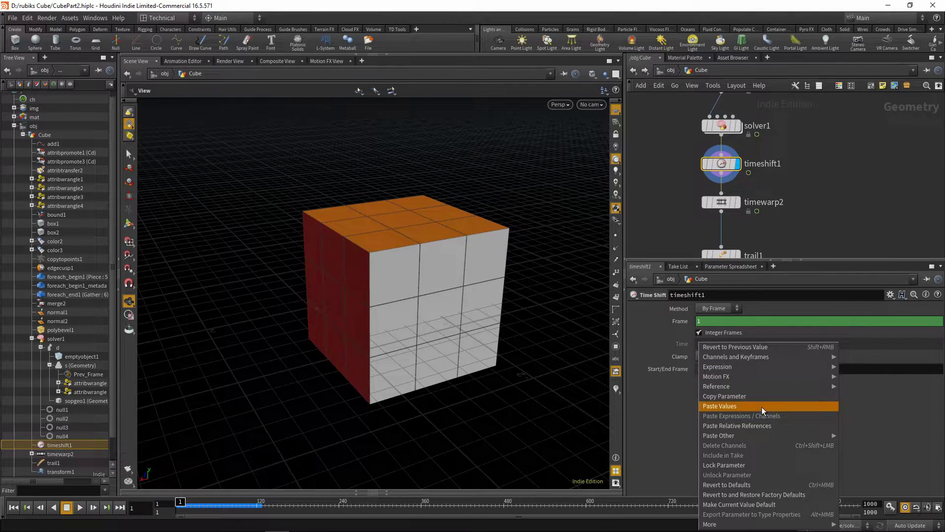
pyautogui.click(734, 395)
pyautogui.click(721, 202)
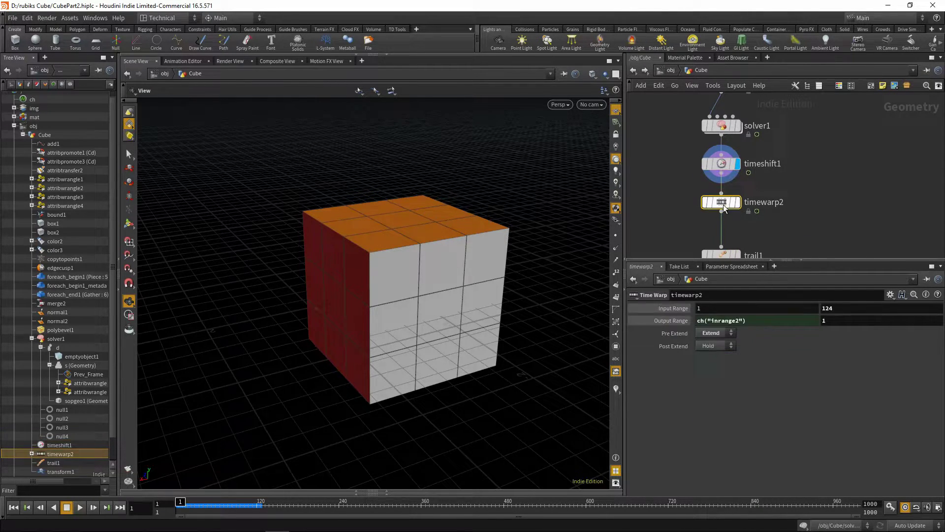
pyautogui.click(736, 202)
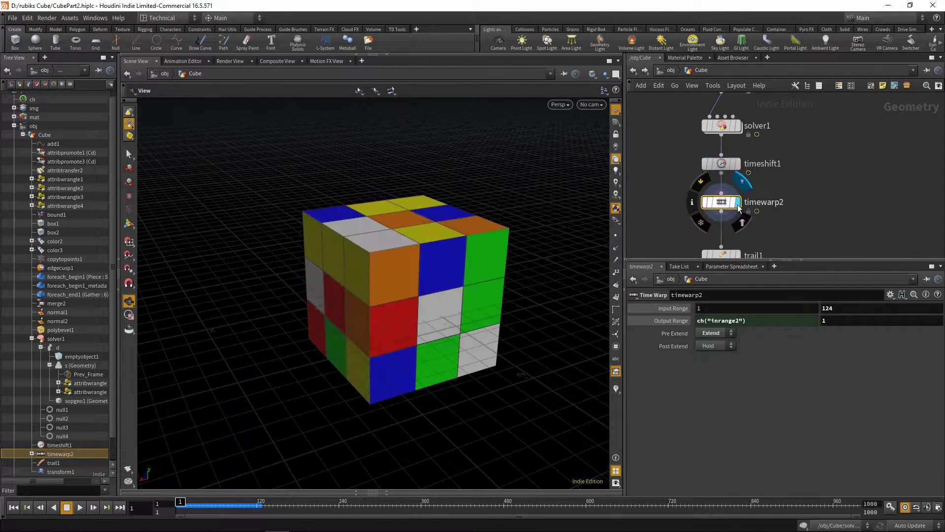
pyautogui.click(842, 309)
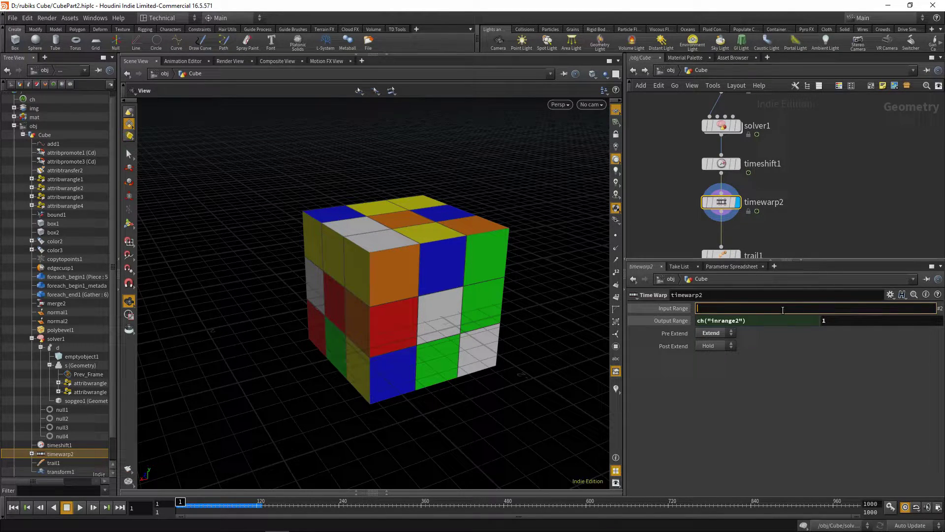
pyautogui.rightClick(783, 309)
pyautogui.click(812, 395)
pyautogui.moveTo(721, 164)
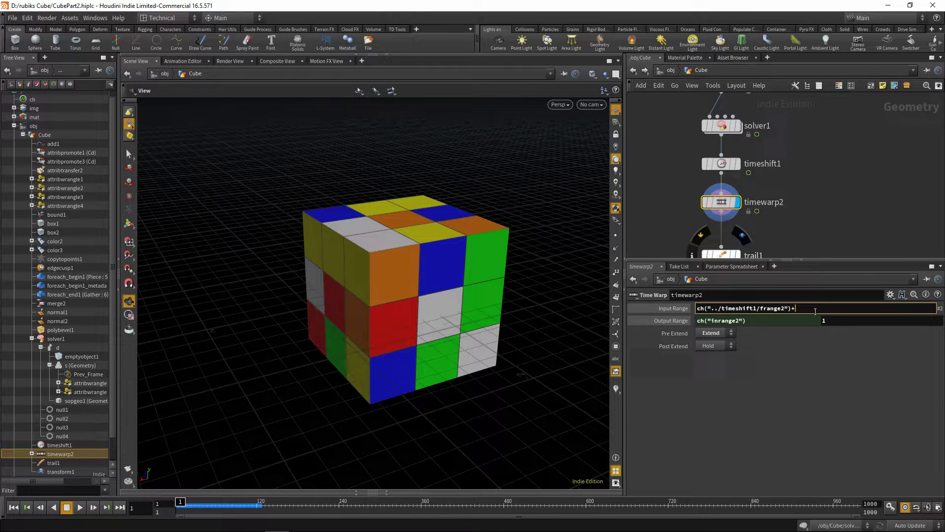
pyautogui.press('Return')
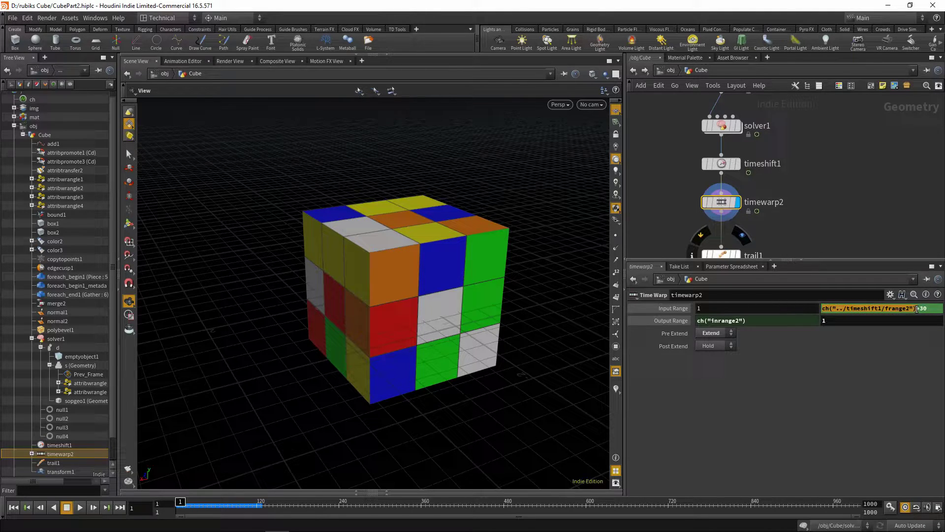
# - Play back the reversed cube animation, return to frame 1, and orbit the view
pyautogui.click(815, 180)
pyautogui.moveTo(795, 234); pyautogui.dragTo(802, 216, button='middle')
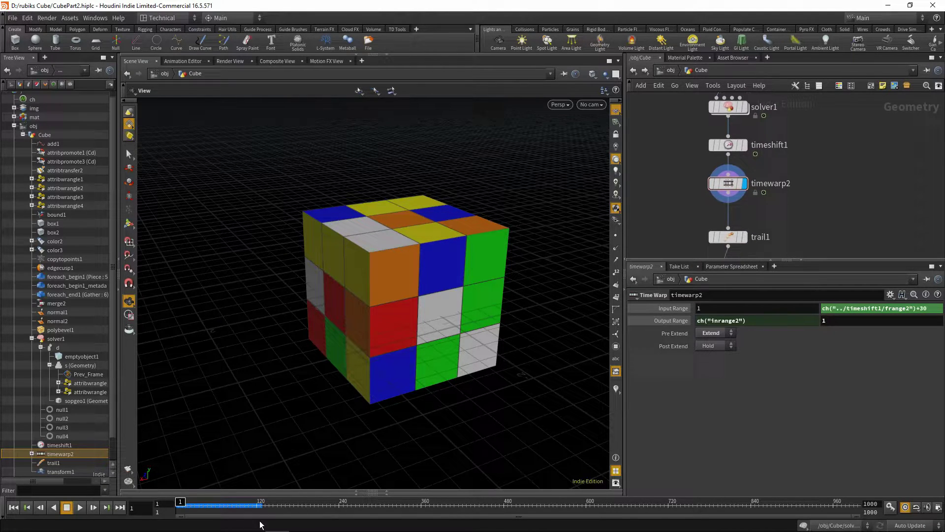
pyautogui.click(79, 507)
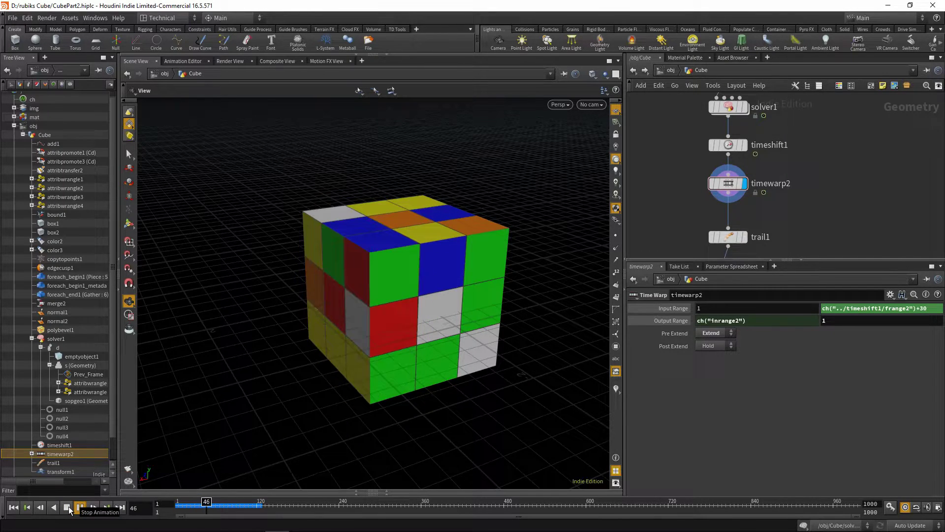
pyautogui.click(69, 510)
pyautogui.click(181, 507)
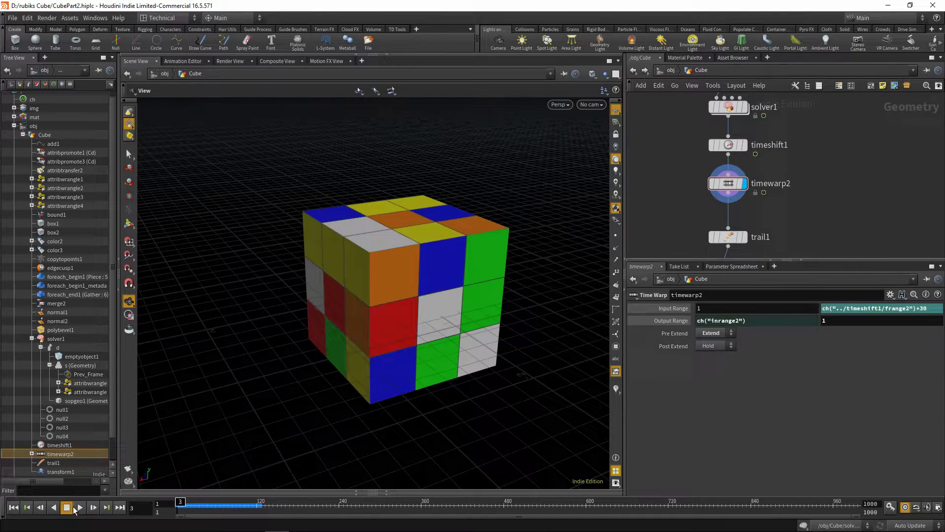
pyautogui.click(80, 509)
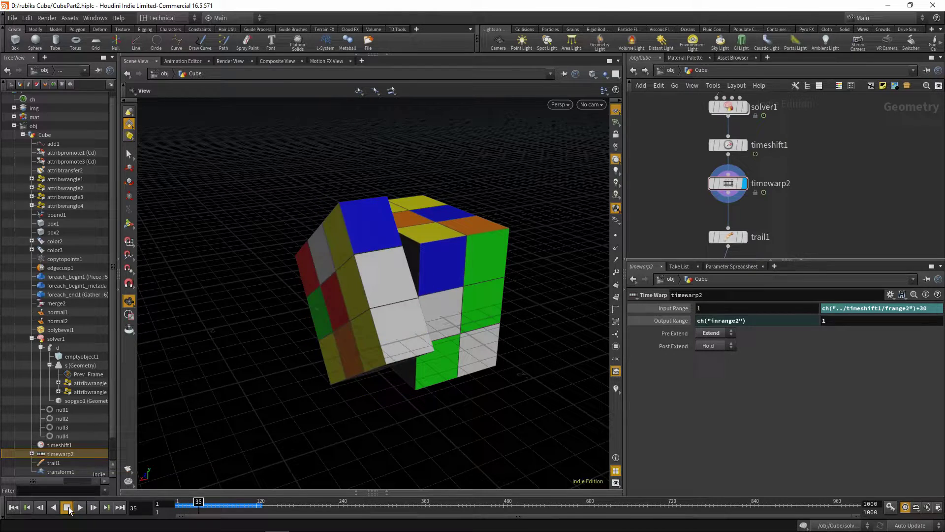
pyautogui.hotkey('ctrl', 'Left')
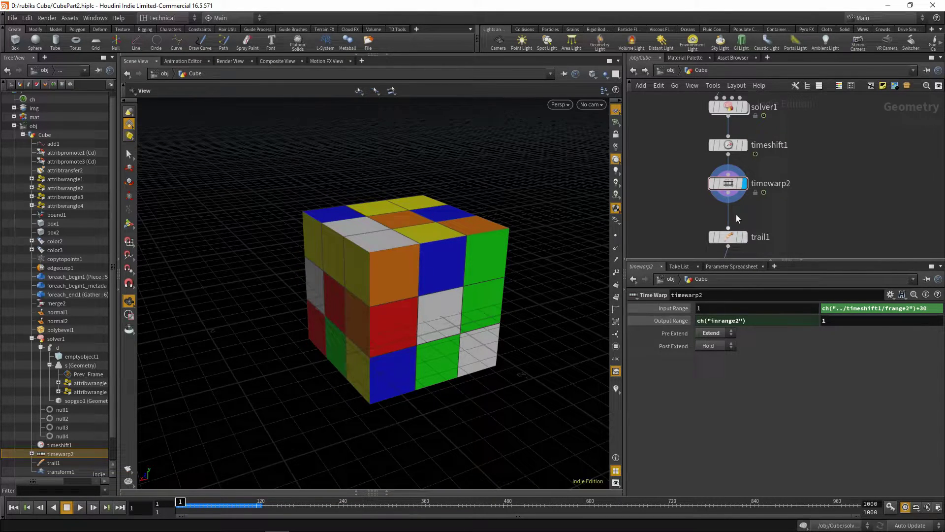
pyautogui.moveTo(398, 260); pyautogui.dragTo(372, 331)
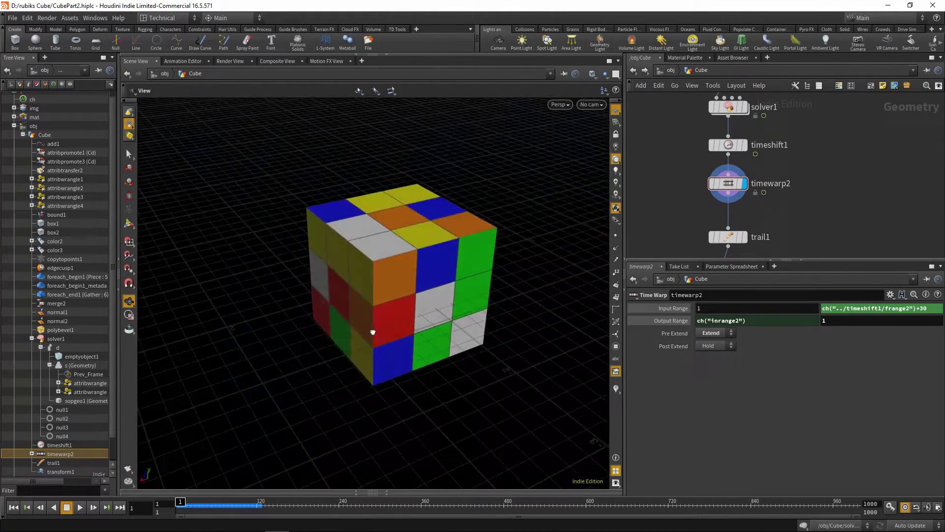
pyautogui.scroll(5, 779, 251)
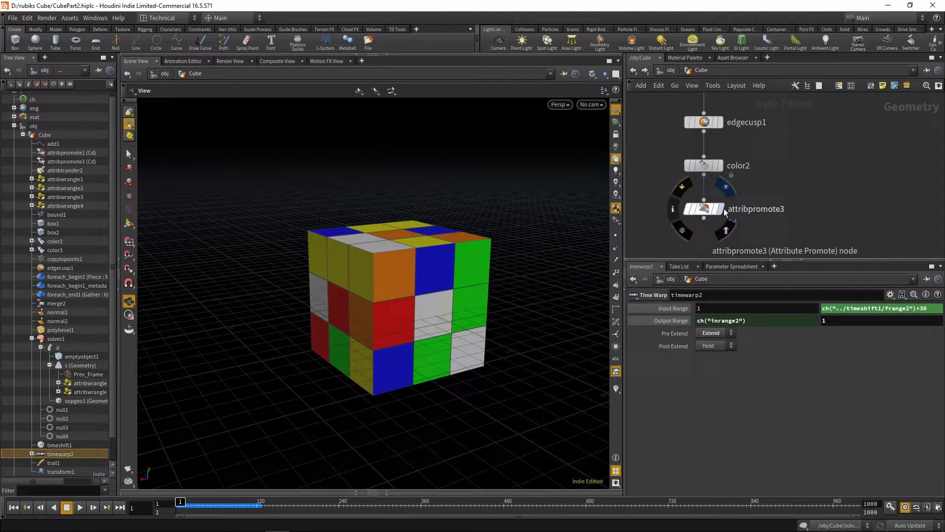
pyautogui.click(706, 212)
pyautogui.scroll(-3, 728, 207)
pyautogui.press('Tab')
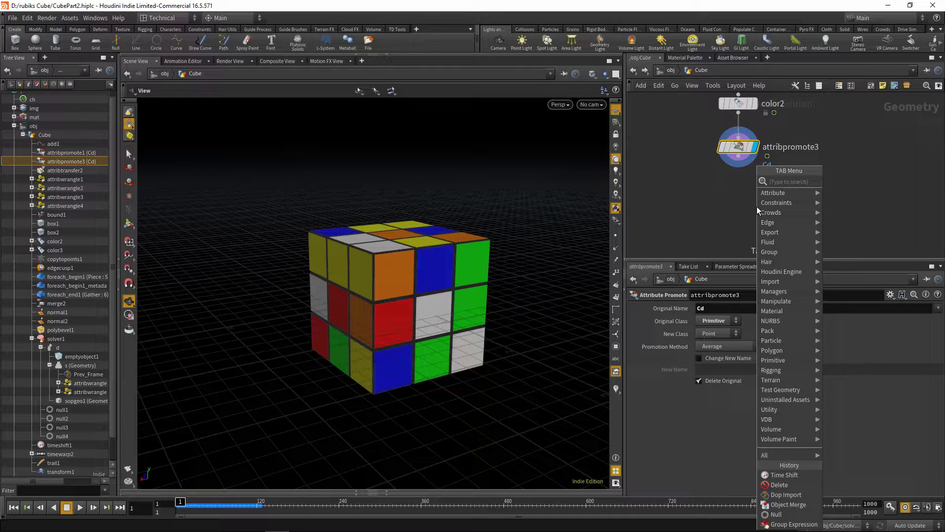
pyautogui.write('aw')
pyautogui.click(847, 184)
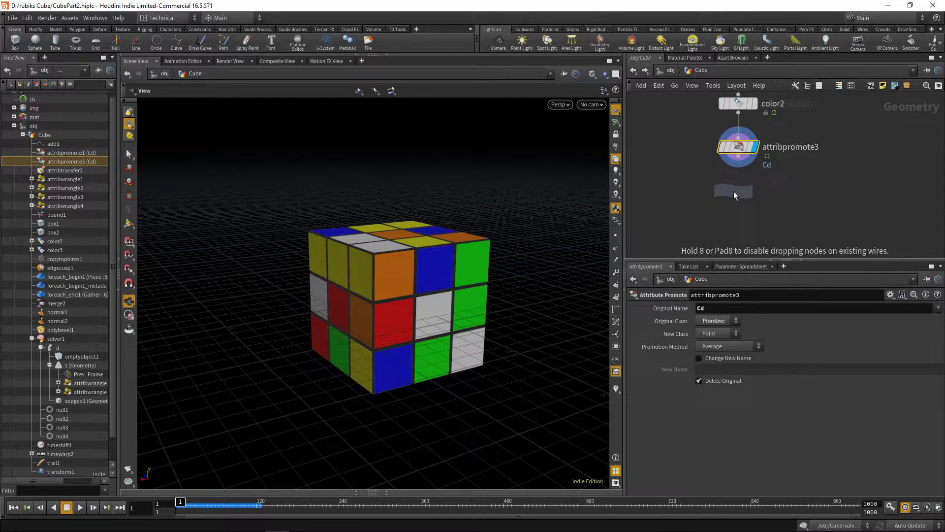
pyautogui.click(734, 196)
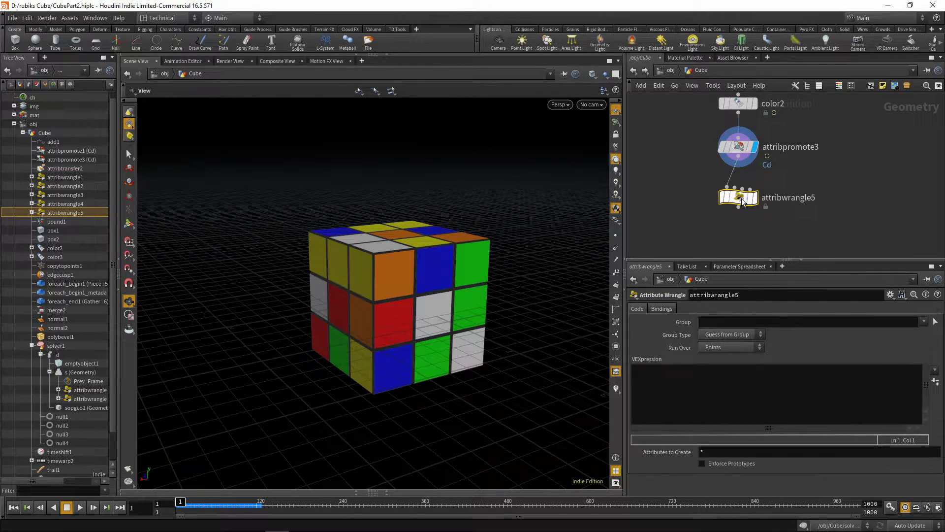
pyautogui.click(767, 404)
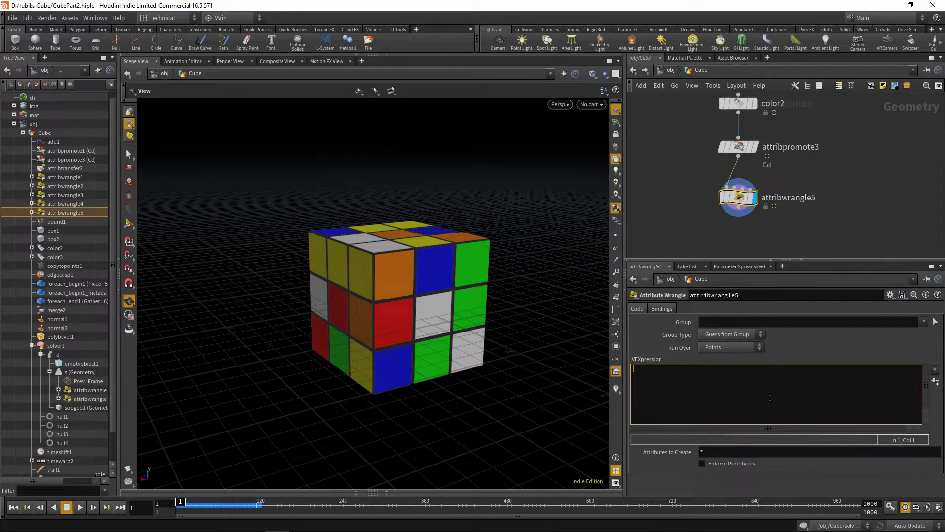
pyautogui.write('@speed = length()v@v')
pyautogui.press('Right')
pyautogui.click(787, 308)
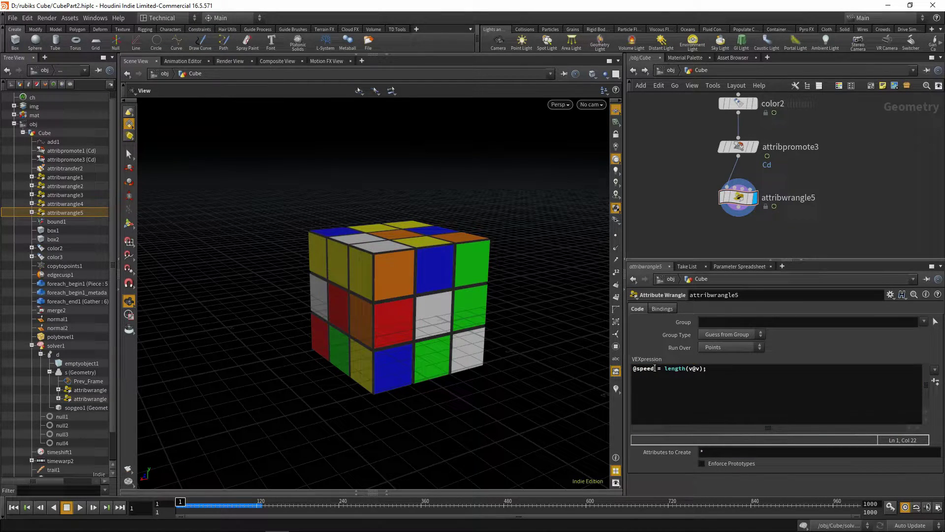
# - Highlight speed, length and v@v in the wrangle code to explain the expression
pyautogui.moveTo(655, 369); pyautogui.dragTo(699, 370)
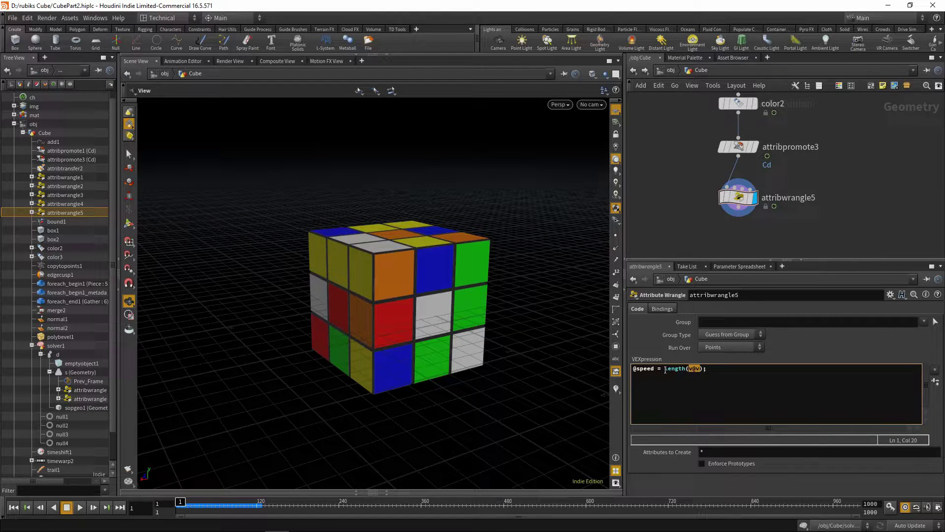
pyautogui.moveTo(665, 369); pyautogui.dragTo(683, 369)
pyautogui.moveTo(701, 369); pyautogui.dragTo(689, 369)
pyautogui.click(682, 370)
pyautogui.moveTo(665, 368); pyautogui.dragTo(684, 368)
pyautogui.moveTo(770, 235); pyautogui.dragTo(767, 208, button='middle')
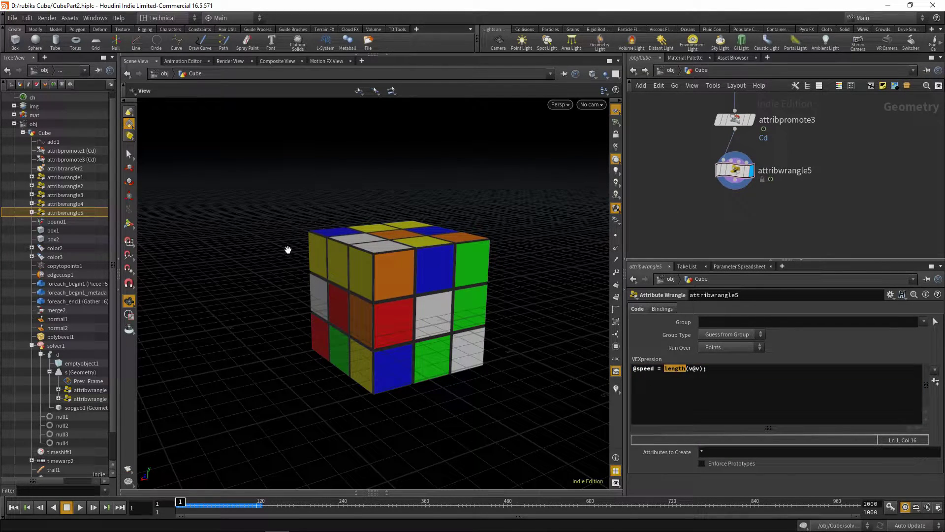
# - Play the animation and sort the Geometry Spreadsheet points by speed, highest first
pyautogui.press('Up')
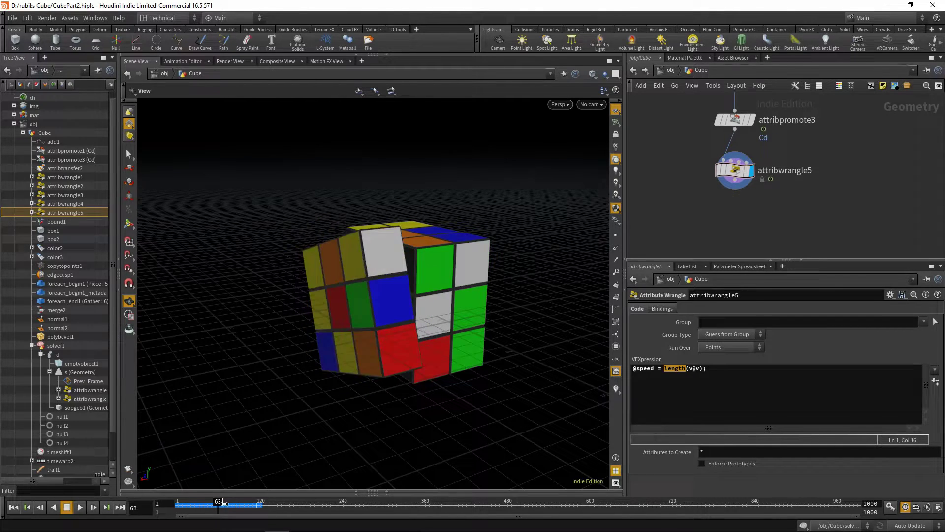
pyautogui.click(388, 492)
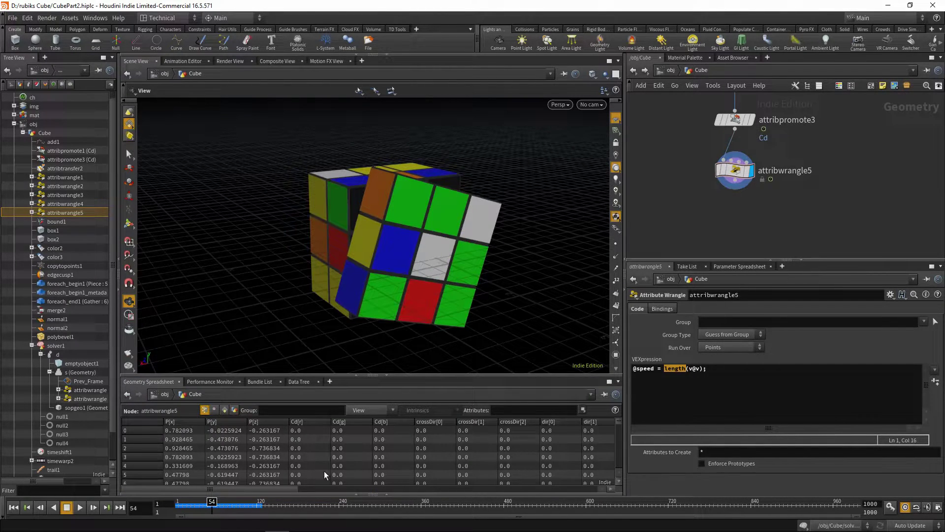
pyautogui.click(317, 489)
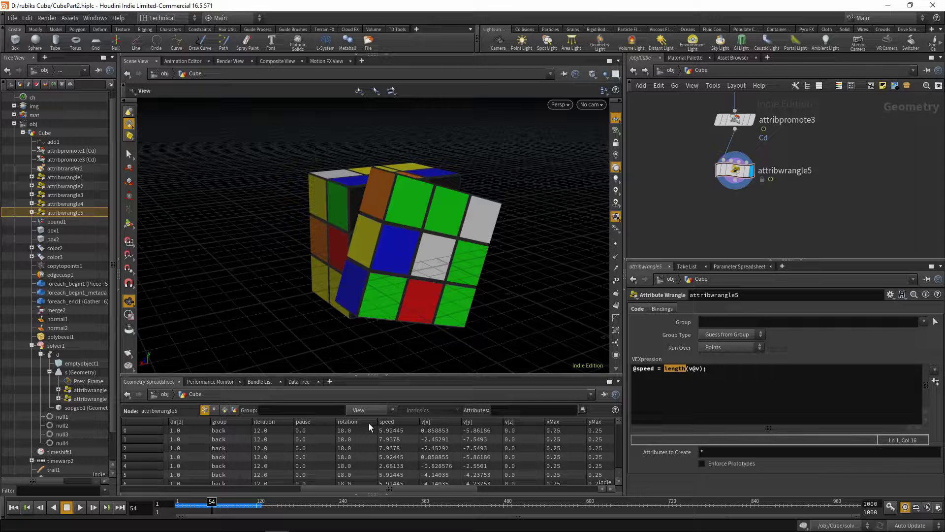
pyautogui.click(398, 424)
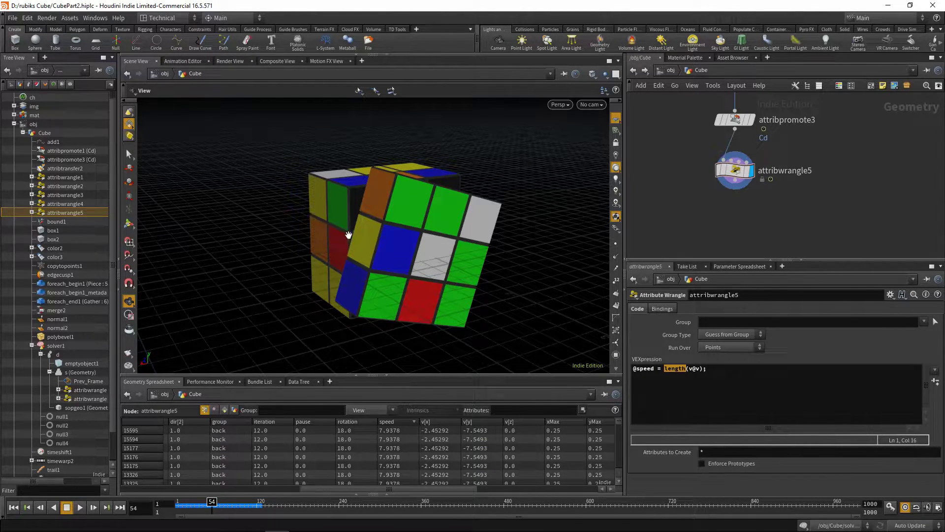
pyautogui.scroll(-3, 616, 437)
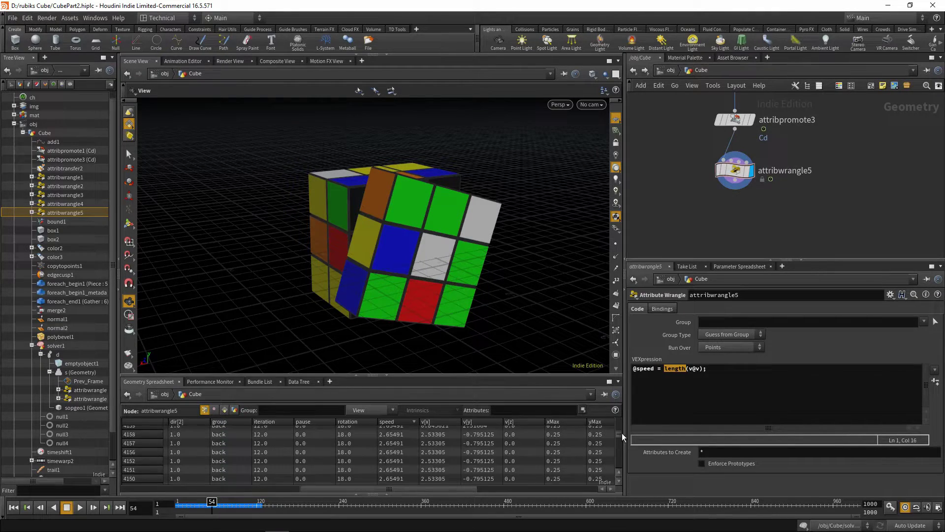
pyautogui.scroll(3, 621, 433)
pyautogui.moveTo(212, 505); pyautogui.dragTo(178, 505)
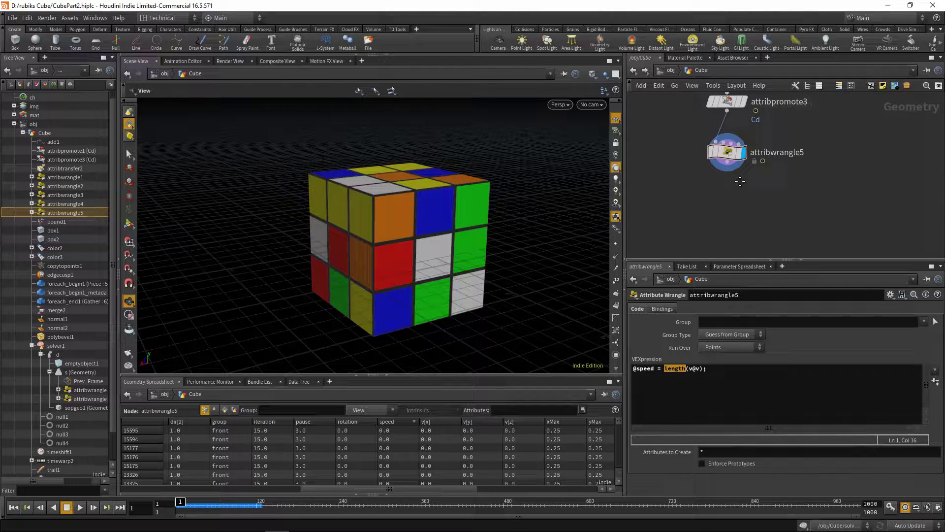
# - Add a Group Expression node wired from attribwrangle5
pyautogui.press('Tab')
pyautogui.write('group ex')
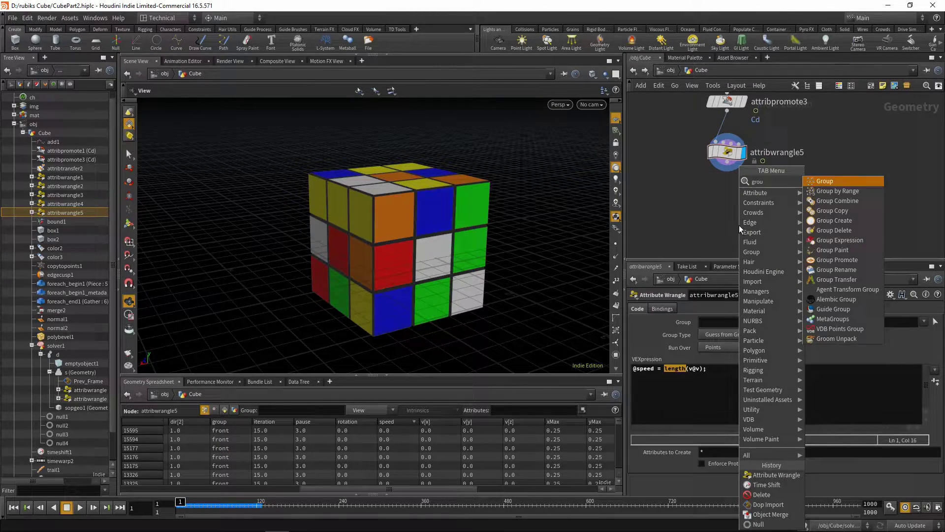
pyautogui.click(835, 182)
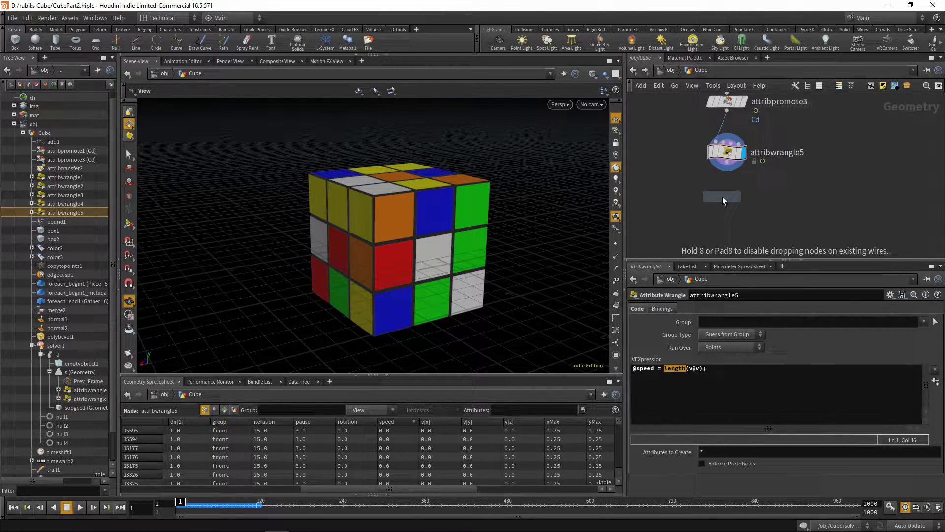
pyautogui.click(722, 197)
pyautogui.click(712, 189)
pyautogui.click(727, 167)
pyautogui.moveTo(722, 196); pyautogui.dragTo(735, 219)
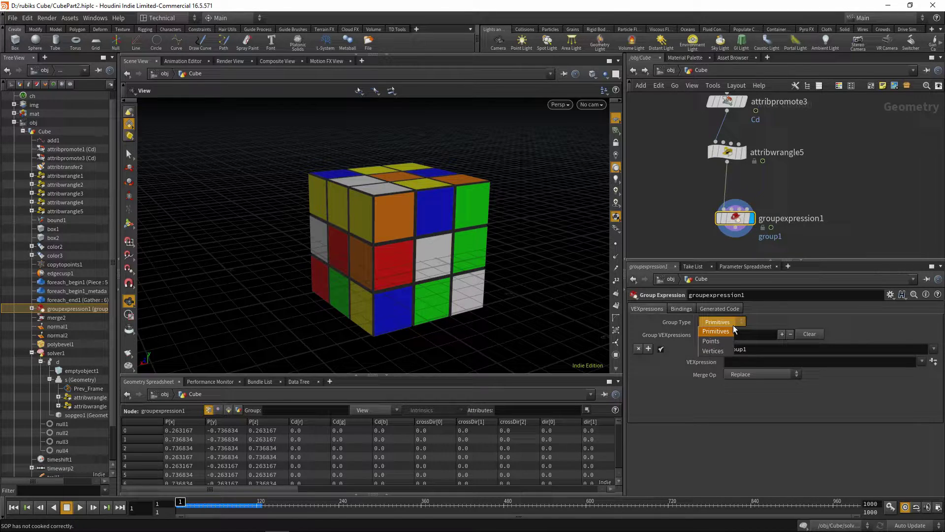
pyautogui.click(734, 326)
pyautogui.click(721, 337)
pyautogui.moveTo(748, 349); pyautogui.dragTo(687, 350)
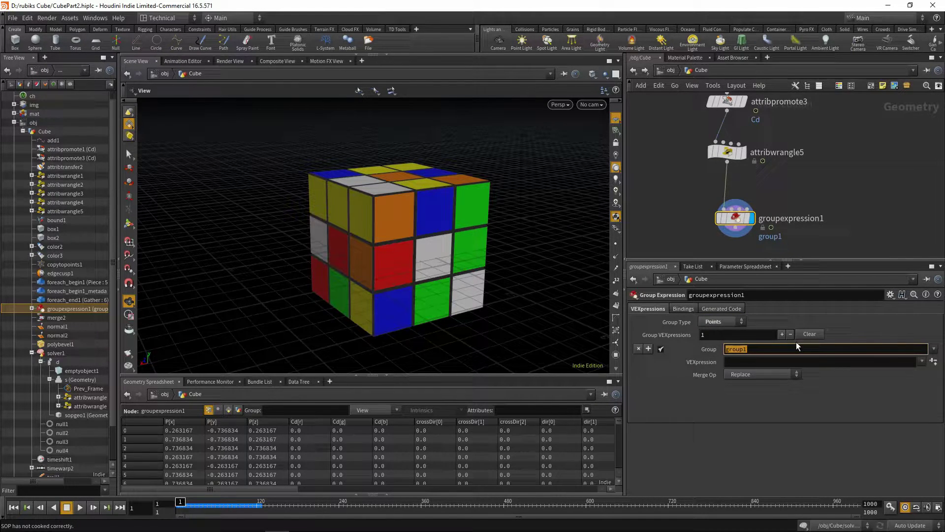
pyautogui.write('emit_grp')
pyautogui.press('Return')
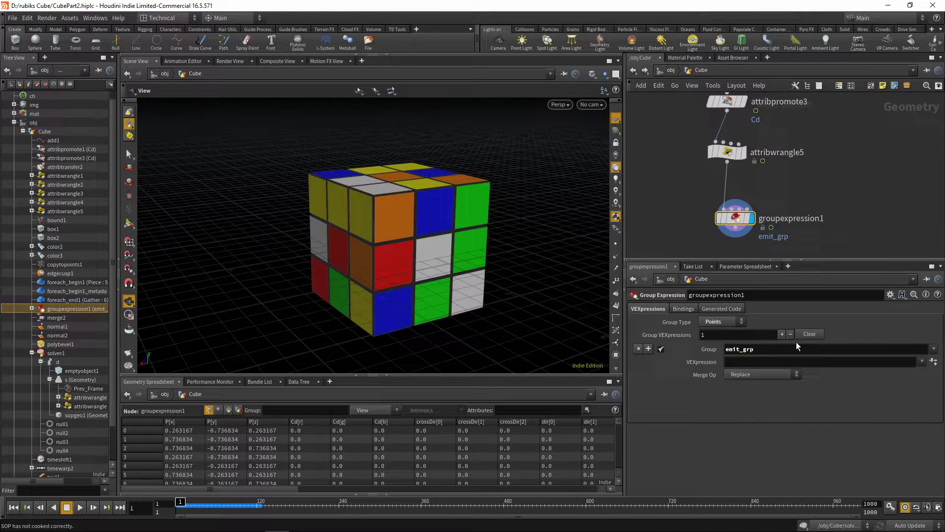
pyautogui.click(779, 362)
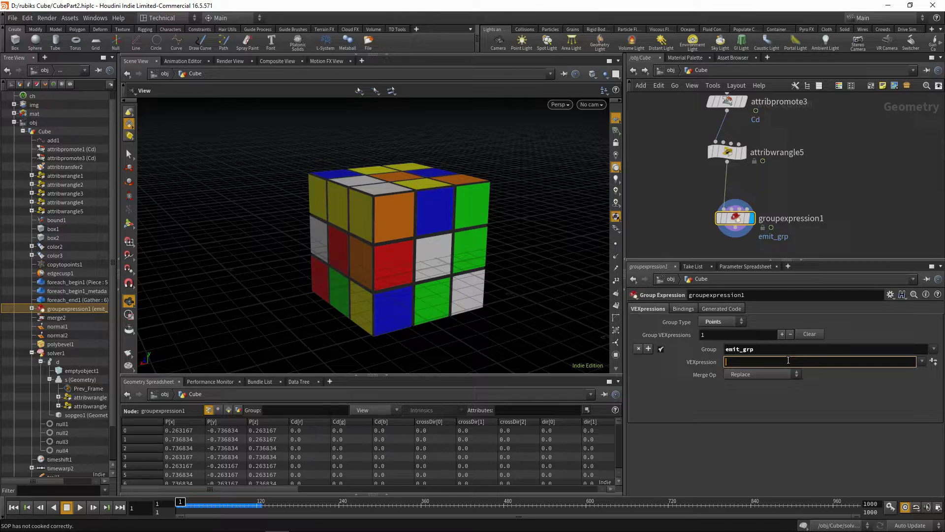
pyautogui.write('@speed > 1')
pyautogui.press('BackSpace')
pyautogui.write('1')
pyautogui.press('Return')
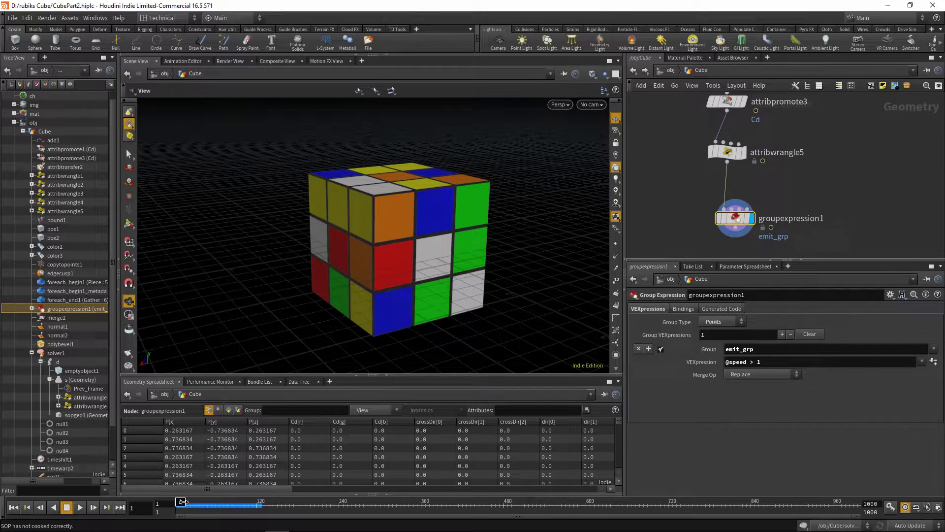
# - Scrub to frame 53 and orbit over the cube to see the grouped points
pyautogui.moveTo(181, 502); pyautogui.dragTo(220, 505)
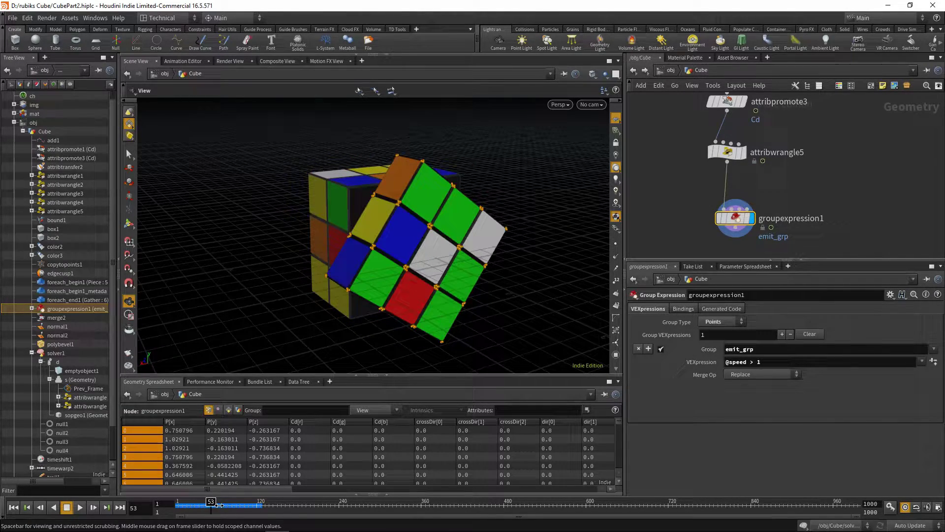
pyautogui.moveTo(413, 223); pyautogui.dragTo(463, 222)
pyautogui.scroll(5, 428, 213)
pyautogui.scroll(-3, 340, 230)
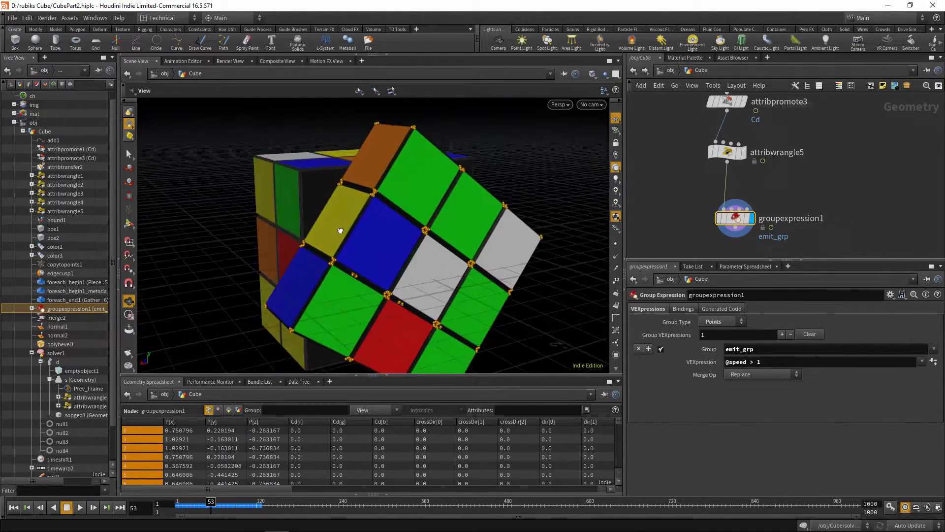
pyautogui.moveTo(340, 230); pyautogui.dragTo(428, 232)
pyautogui.moveTo(785, 273); pyautogui.dragTo(775, 218, button='middle')
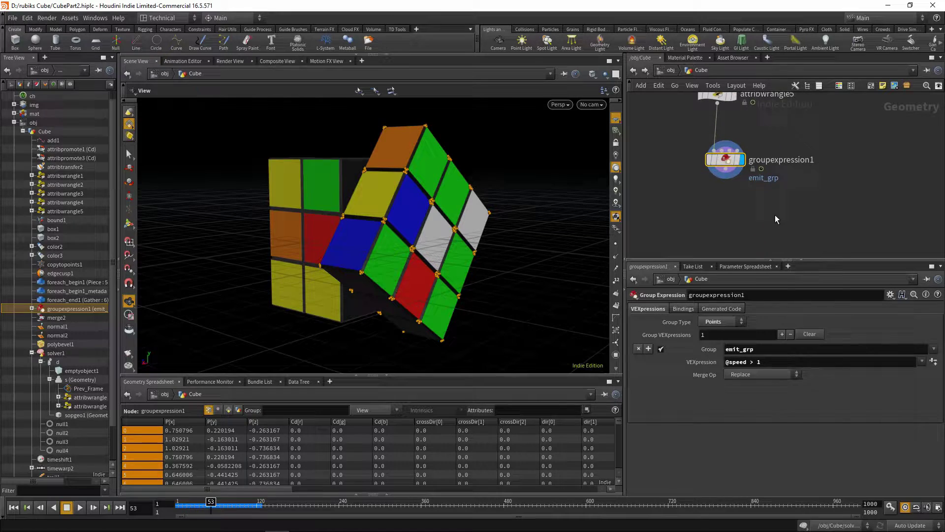
# - Add a Null after groupexpression1 and rename it CUBE_OUT
pyautogui.press('Tab')
pyautogui.write('null')
pyautogui.press('Return')
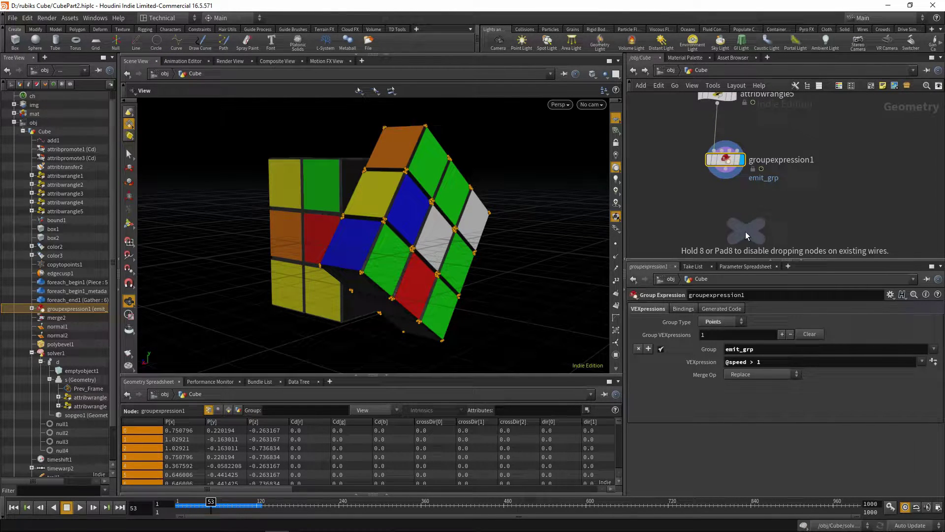
pyautogui.click(725, 223)
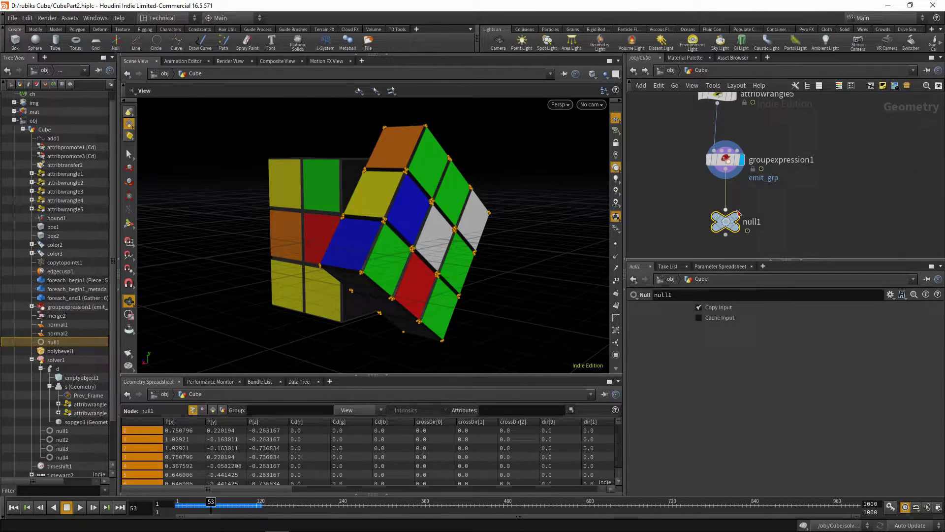
pyautogui.doubleClick(753, 222)
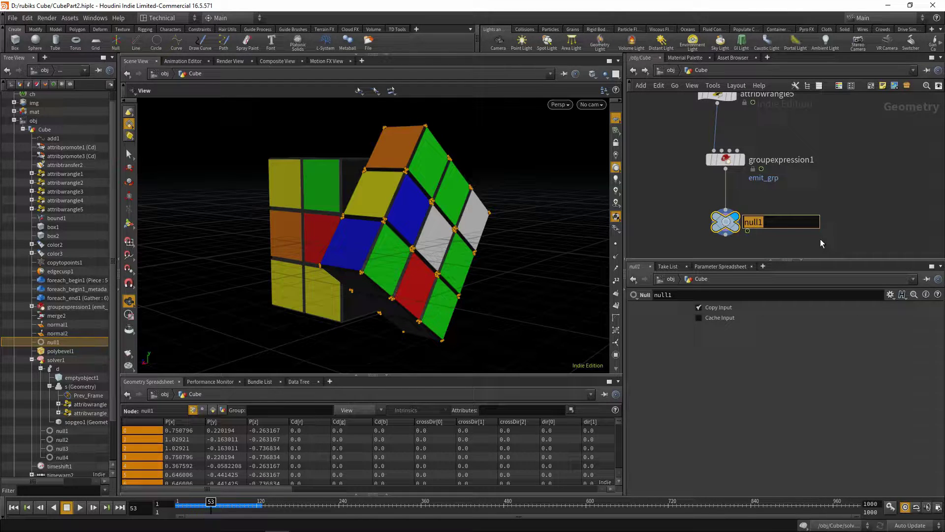
pyautogui.write('CUBE_OUT')
pyautogui.press('Return')
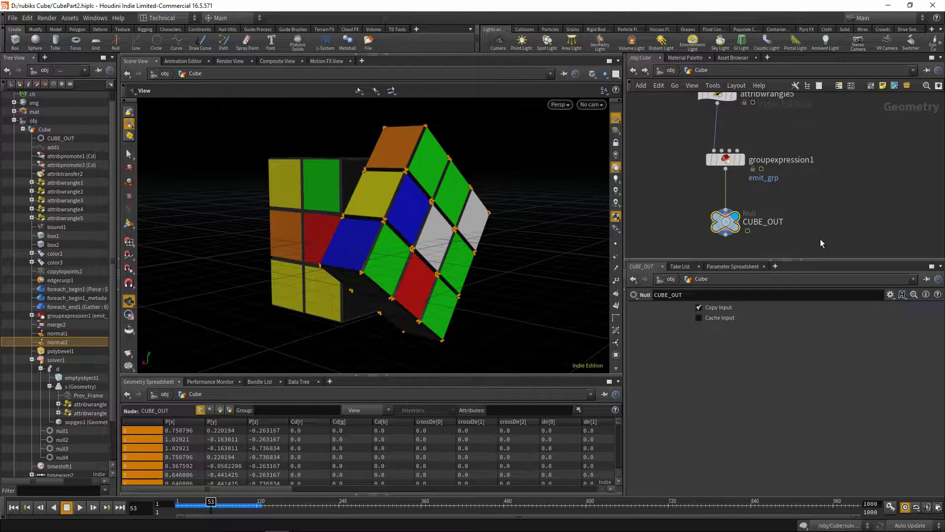
# - At object level, create a DOP Network named CUBE_DYNAMICS and go inside it
pyautogui.click(672, 71)
pyautogui.press('Tab')
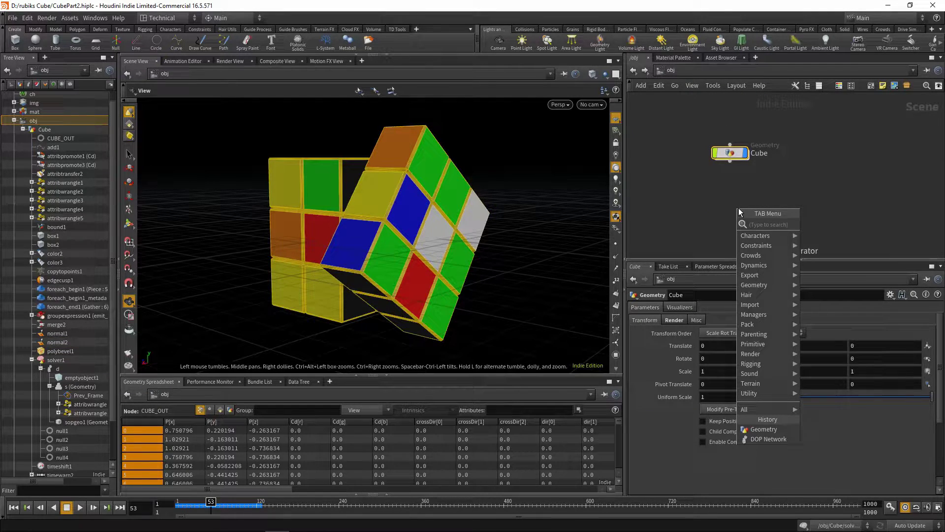
pyautogui.write('dop')
pyautogui.click(779, 218)
pyautogui.click(742, 209)
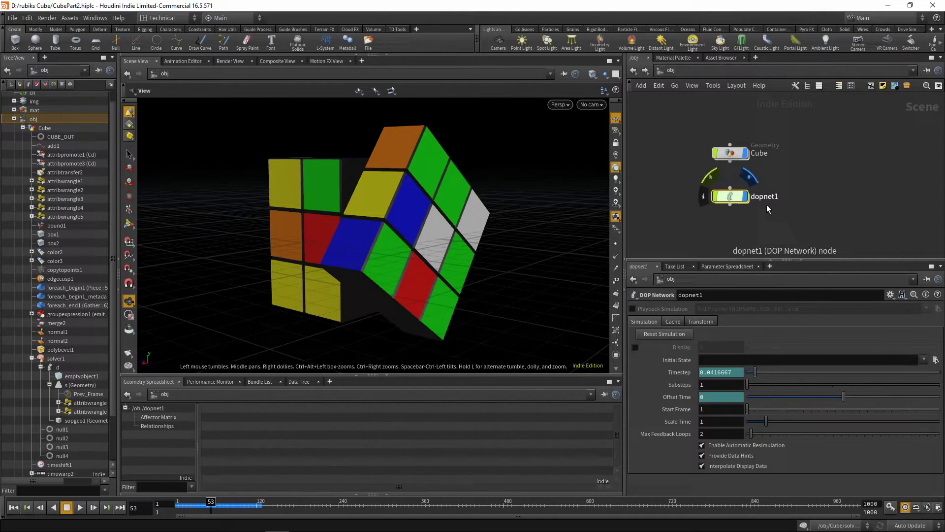
pyautogui.doubleClick(764, 197)
pyautogui.write('CUB')
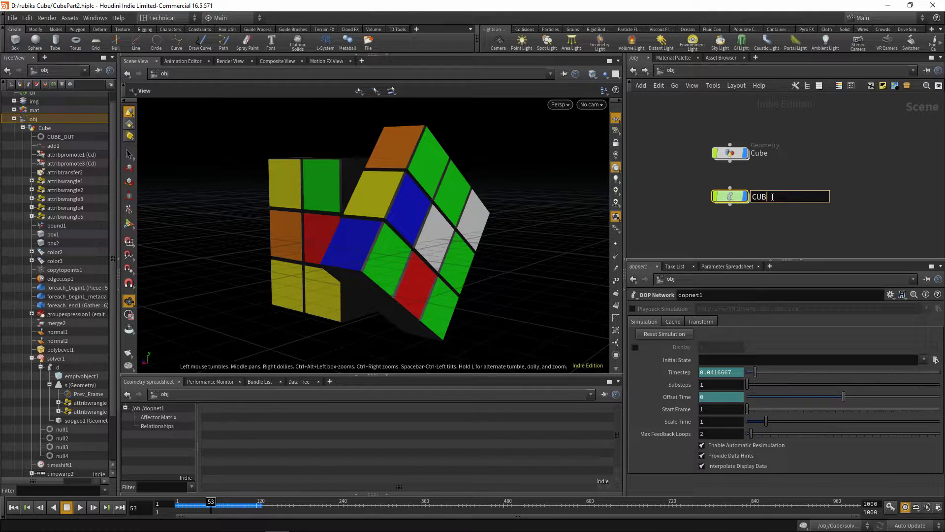
pyautogui.write('E_DYNAMICS')
pyautogui.press('Return')
pyautogui.doubleClick(735, 197)
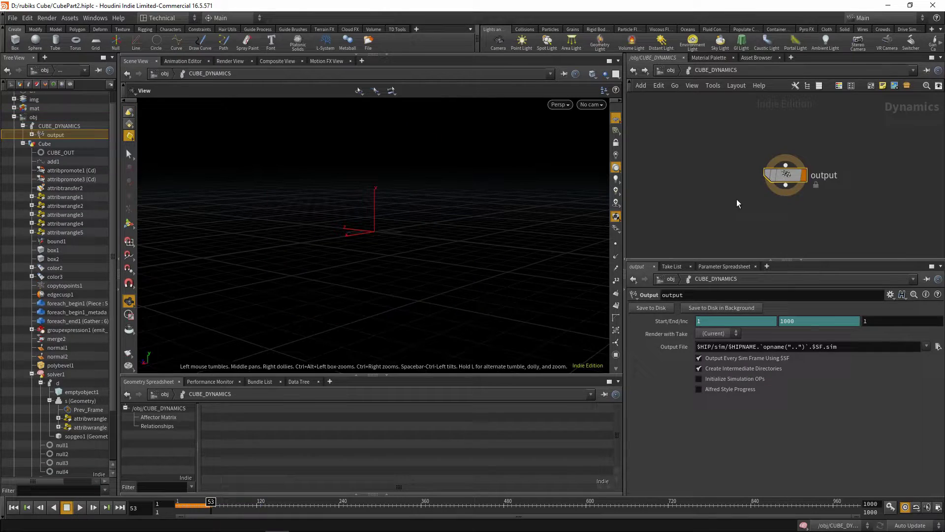
# - Add a Rigid Body Solver connected into the output node
pyautogui.press('Tab')
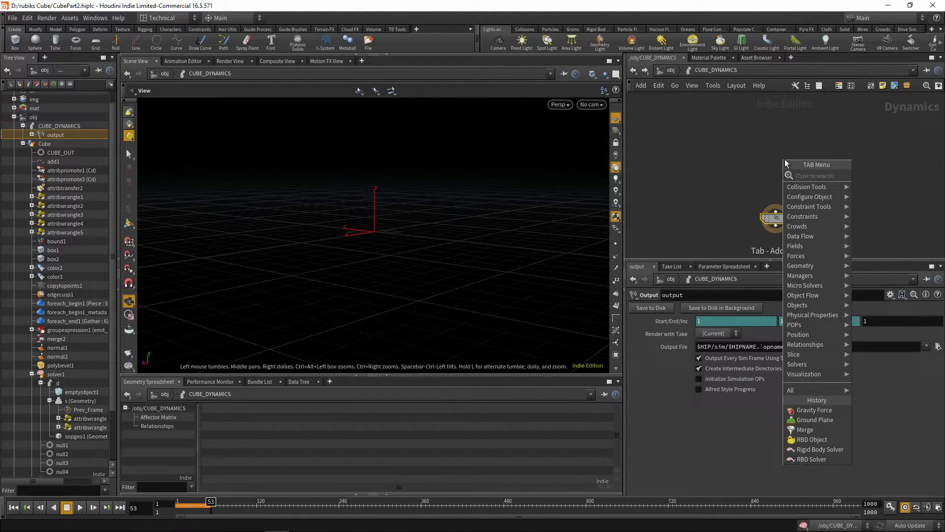
pyautogui.write('rigidbo')
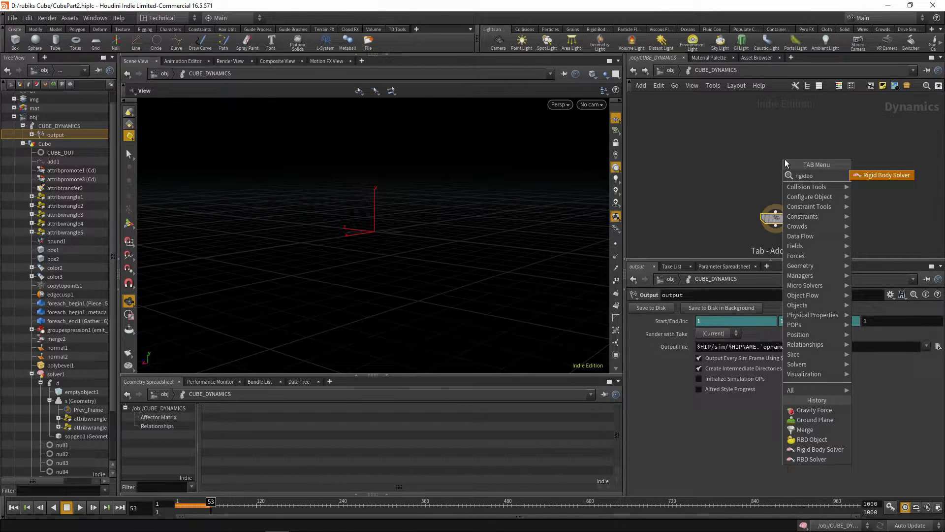
pyautogui.click(880, 174)
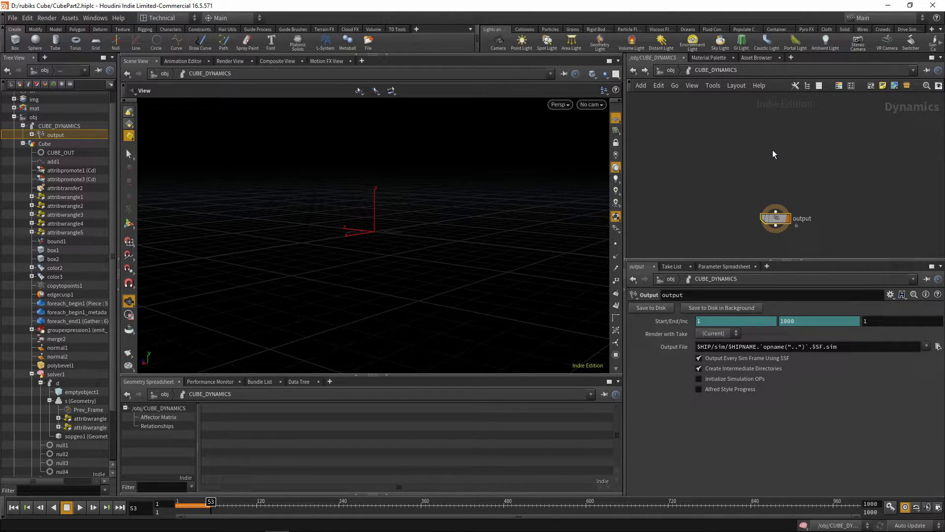
pyautogui.click(773, 149)
pyautogui.click(772, 156)
pyautogui.click(776, 218)
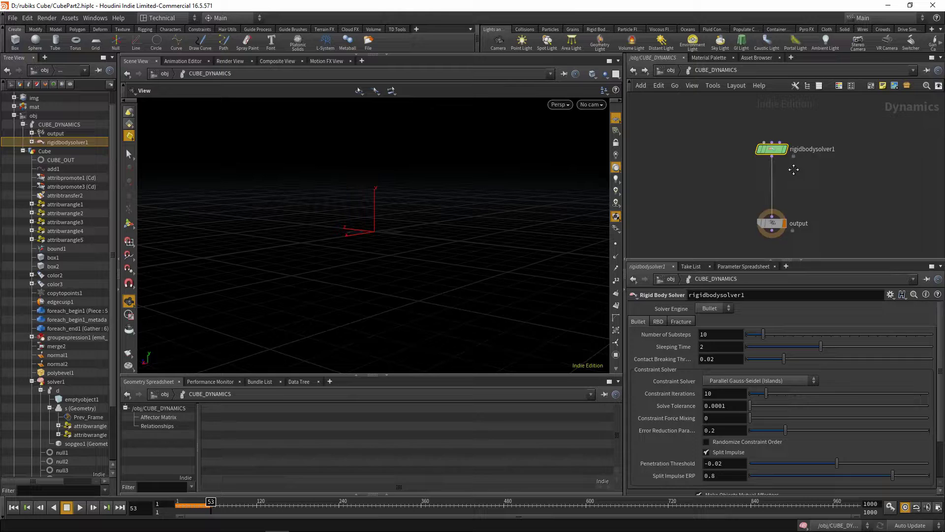
# - Add an RBD Object wired into the solver's first input
pyautogui.press('Tab')
pyautogui.write('rbd ob')
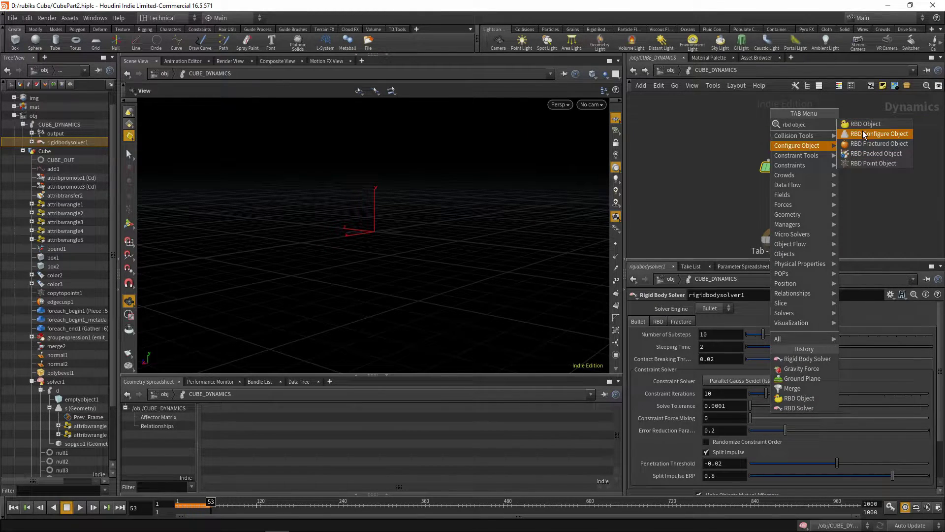
pyautogui.press('Return')
pyautogui.click(725, 112)
pyautogui.click(726, 119)
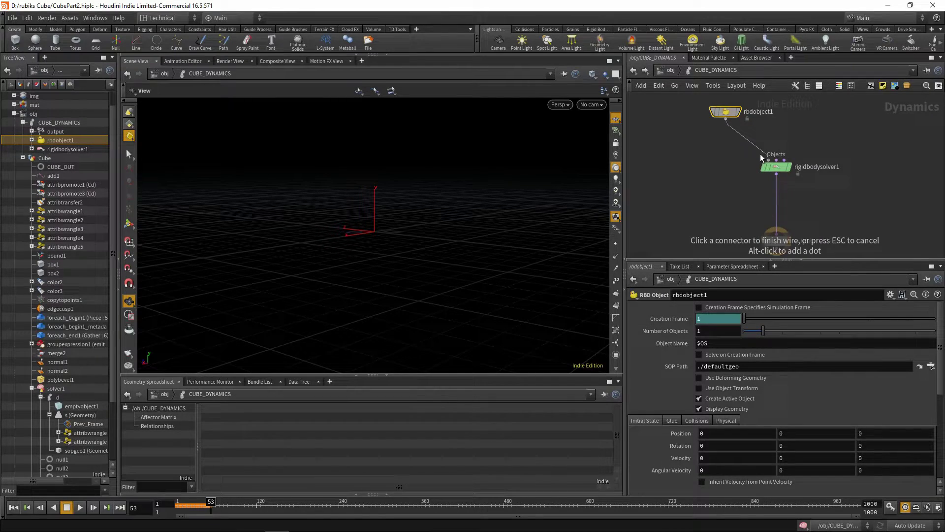
pyautogui.click(769, 160)
pyautogui.scroll(1, 802, 197)
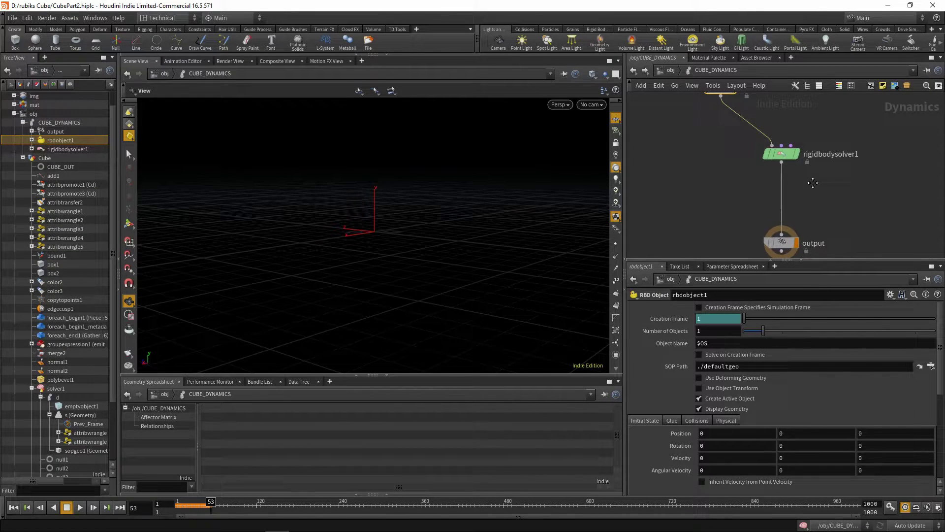
# - Insert a Merge node on the wire from the solver to output
pyautogui.press('Tab')
pyautogui.write('me')
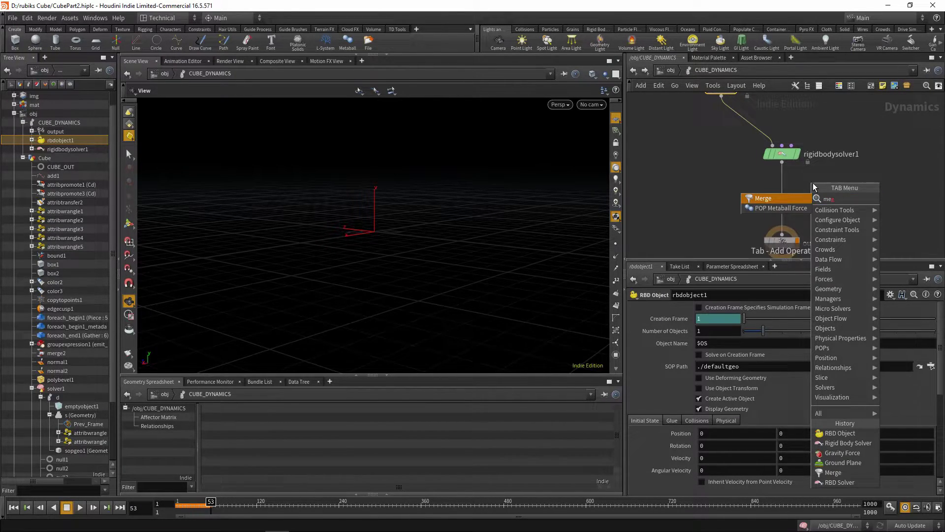
pyautogui.click(794, 199)
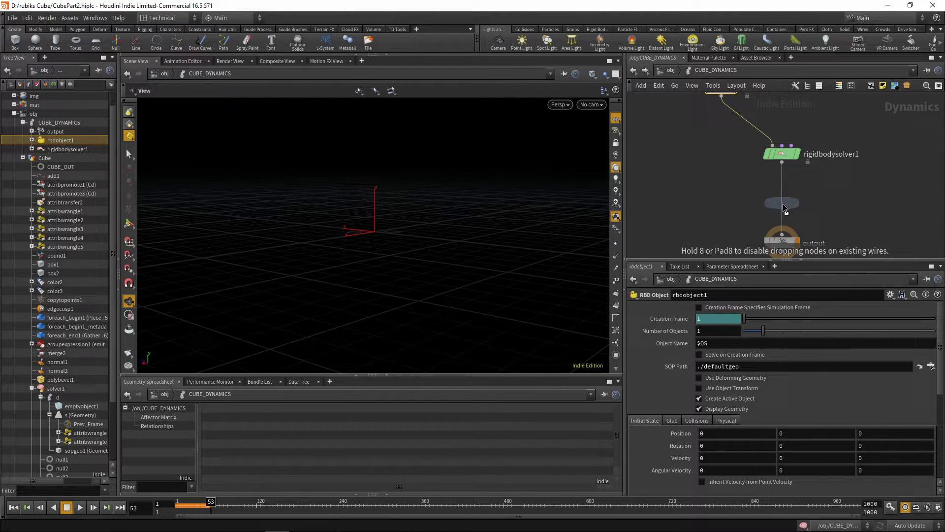
pyautogui.click(783, 205)
# - Connect a Ground Plane into merge1 and set its Position Y to -1
pyautogui.press('Tab')
pyautogui.write('ground')
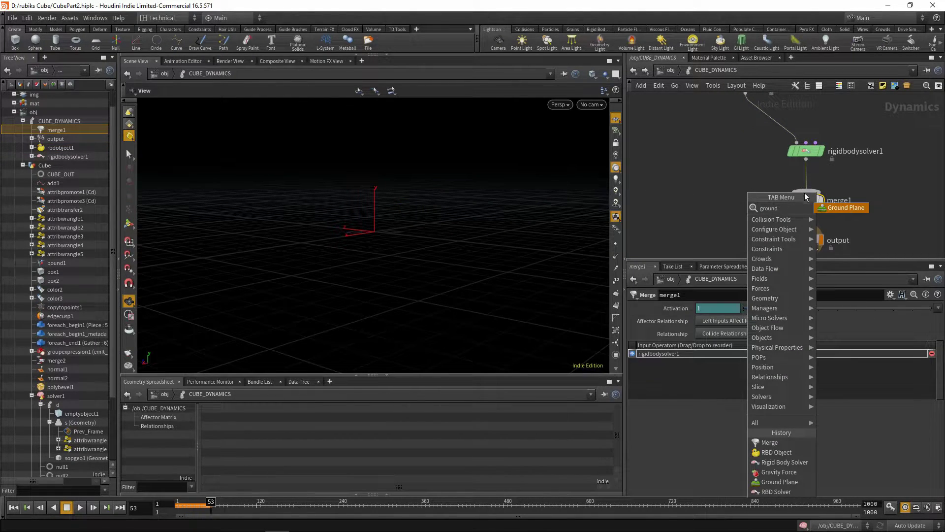
pyautogui.press('Return')
pyautogui.click(708, 168)
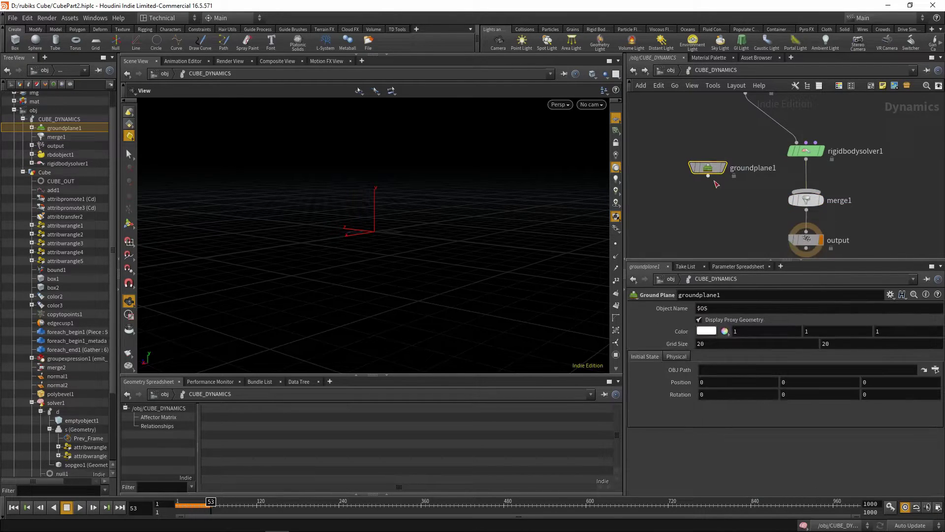
pyautogui.click(708, 176)
pyautogui.click(806, 191)
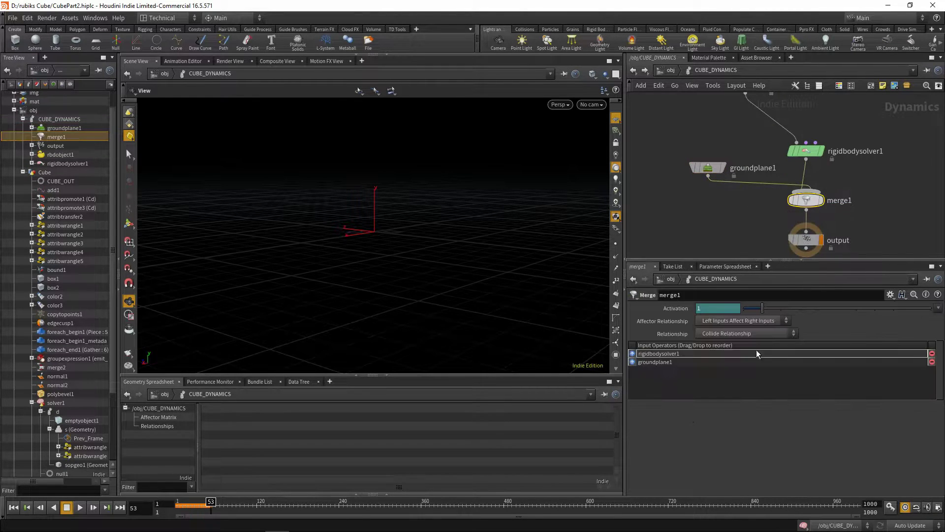
pyautogui.click(632, 362)
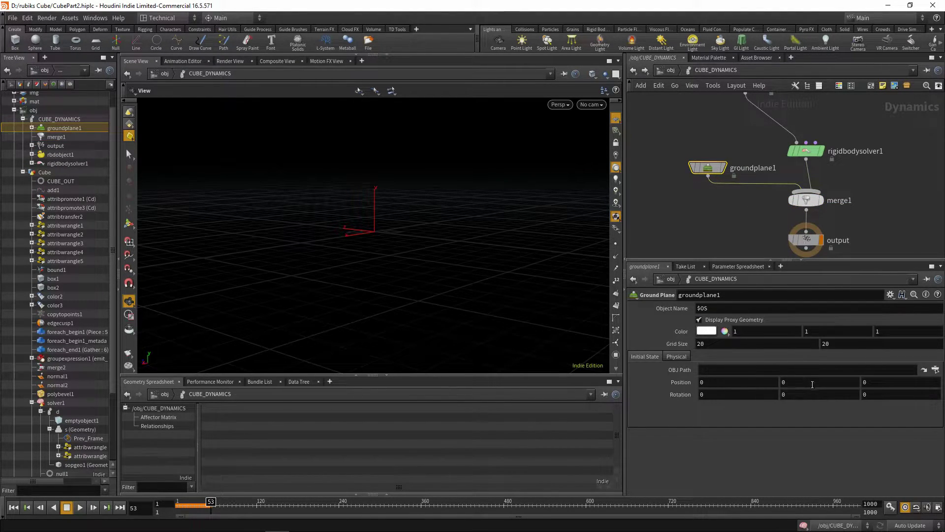
pyautogui.click(813, 384)
pyautogui.write('-1')
pyautogui.press('Return')
# - Insert a Gravity Force node between merge1 and output, then select rbdobject1
pyautogui.moveTo(807, 241); pyautogui.dragTo(795, 175, button='middle')
pyautogui.moveTo(796, 175); pyautogui.dragTo(798, 221)
pyautogui.press('Tab')
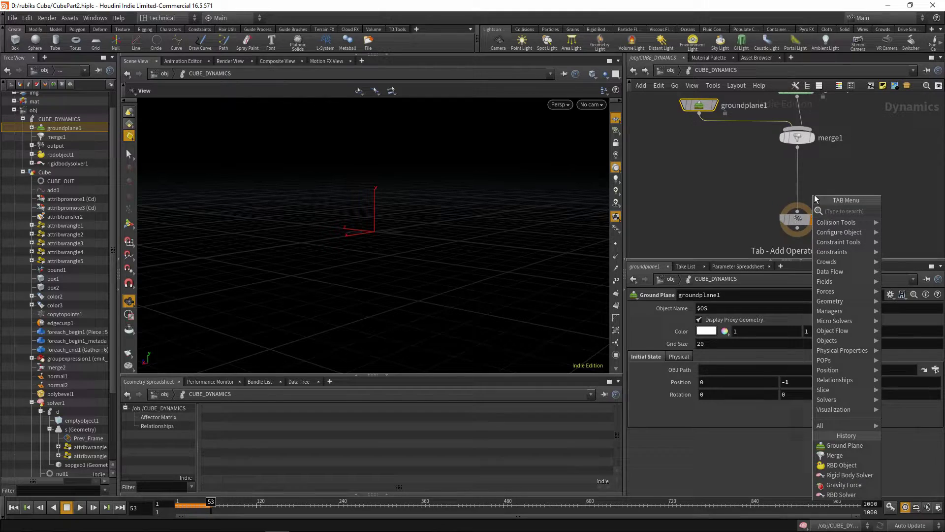
pyautogui.write('gravity')
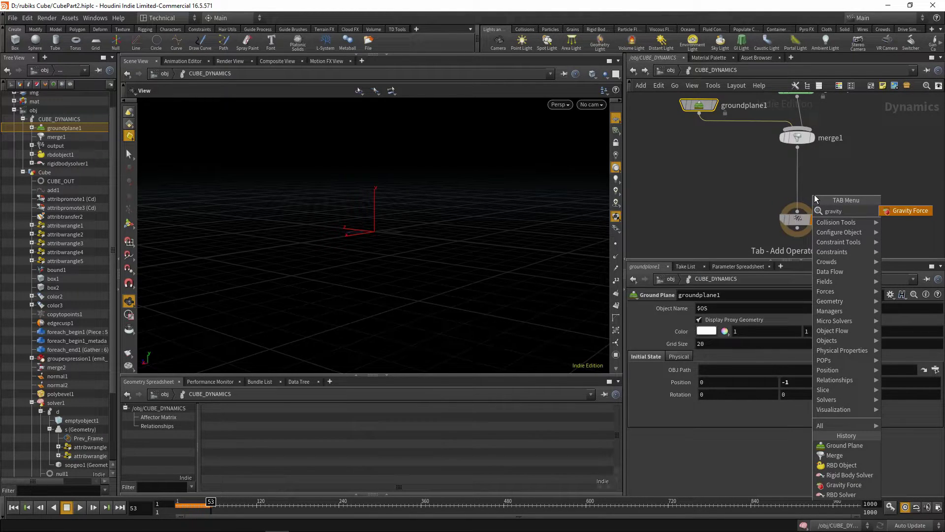
pyautogui.click(911, 211)
pyautogui.click(797, 182)
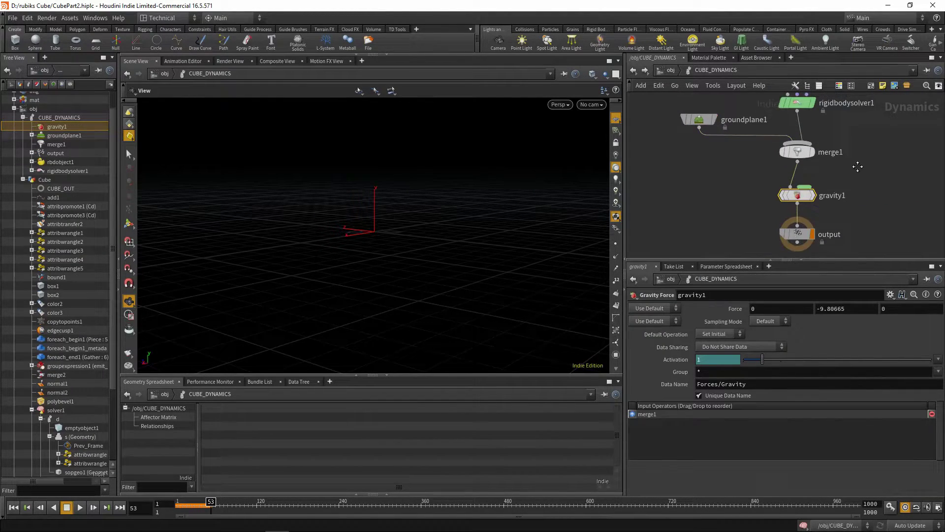
pyautogui.scroll(-2, 858, 167)
pyautogui.click(743, 99)
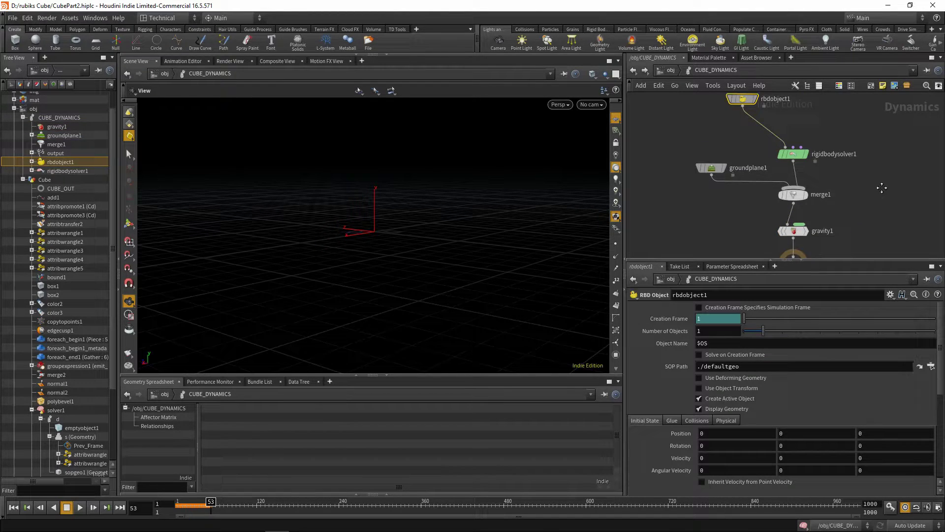
pyautogui.moveTo(881, 187); pyautogui.dragTo(832, 218, button='middle')
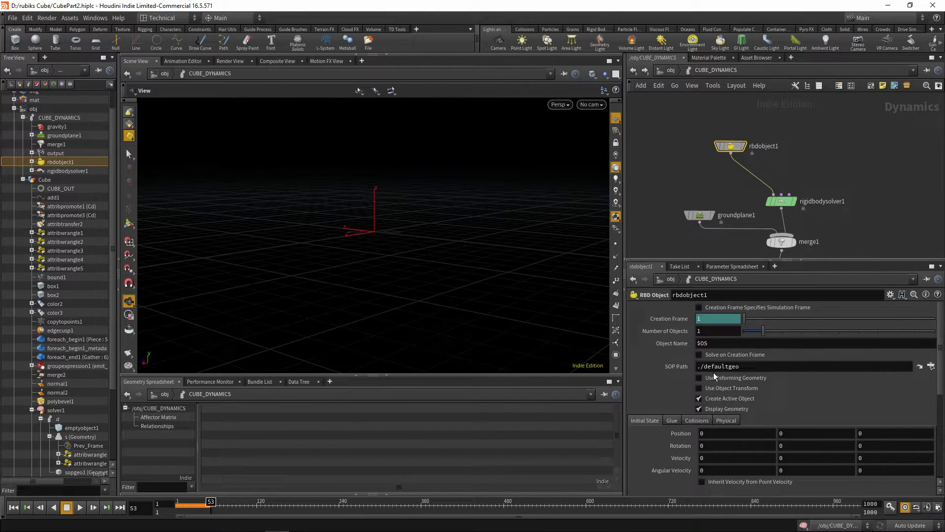
# - Point rbdobject1's SOP Path to ../../Cube/CUBE_OUT and enable deforming geometry, object transform and point velocity
pyautogui.click(931, 367)
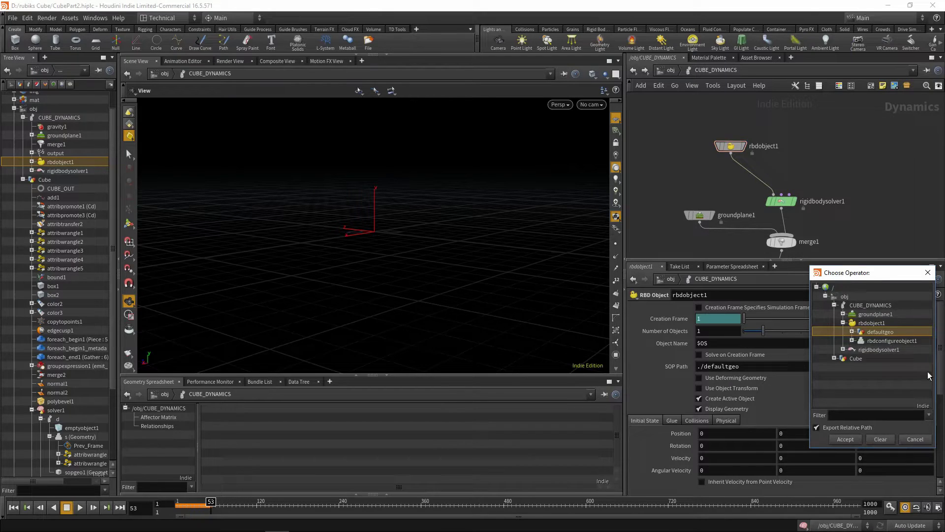
pyautogui.click(835, 358)
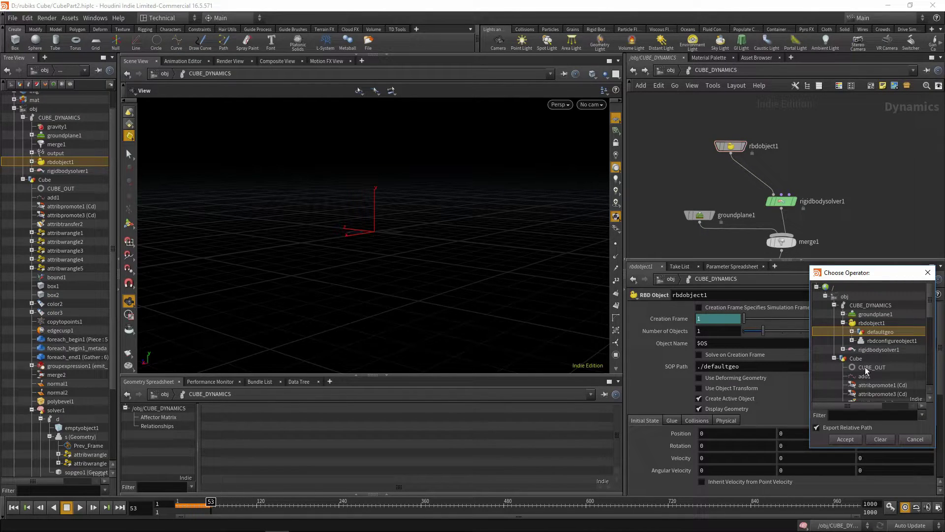
pyautogui.click(865, 367)
pyautogui.click(845, 440)
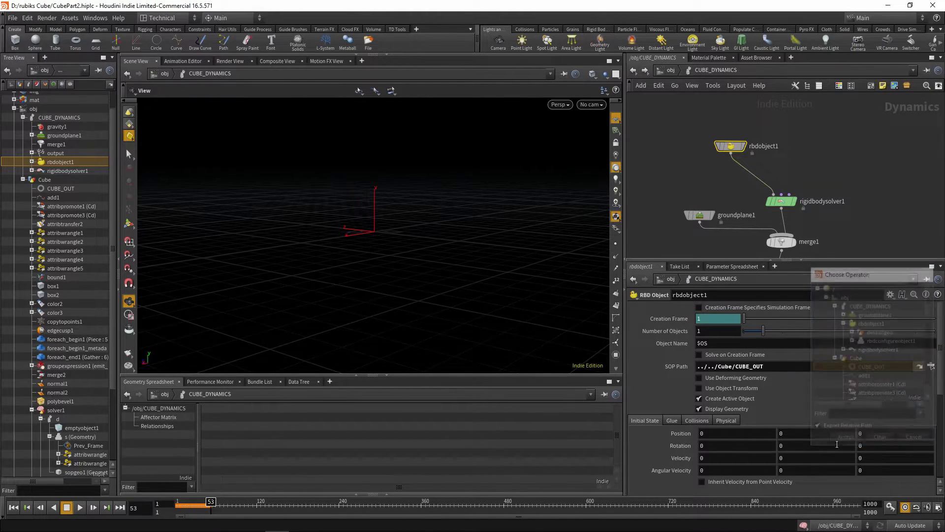
pyautogui.click(701, 379)
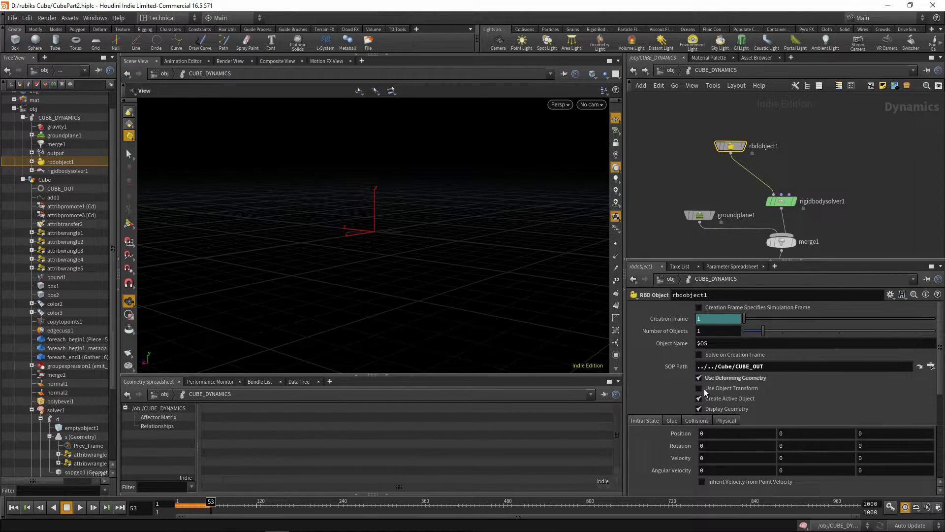
pyautogui.click(700, 388)
pyautogui.click(702, 481)
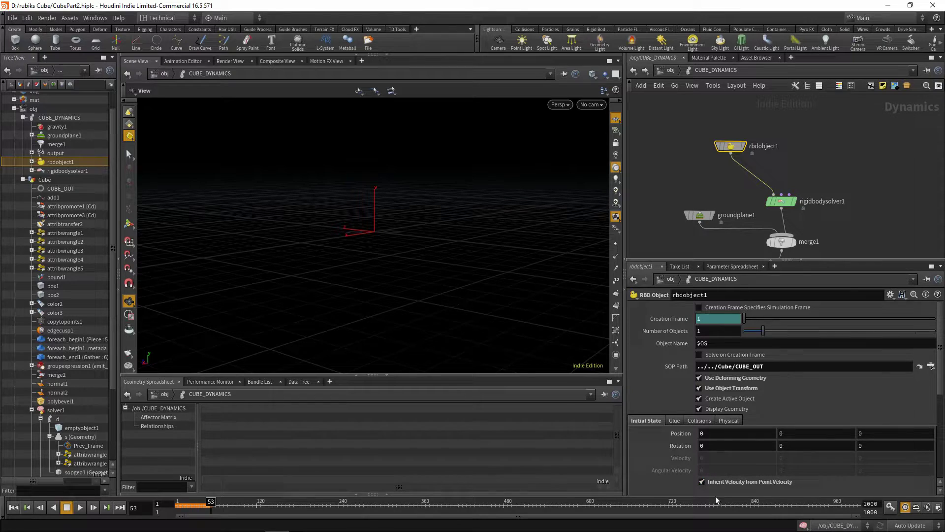
# - Rename the RBD object node to CUBE
pyautogui.moveTo(861, 230); pyautogui.dragTo(853, 201, button='middle')
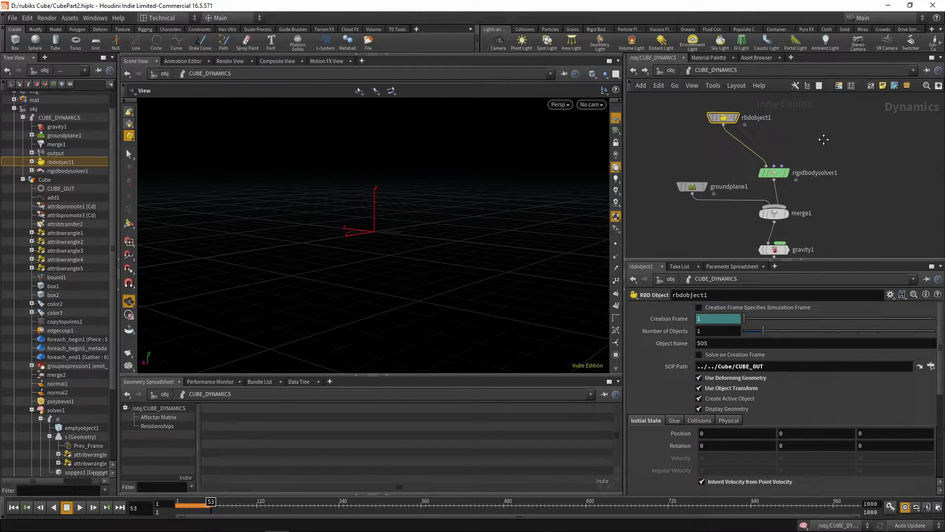
pyautogui.doubleClick(763, 118)
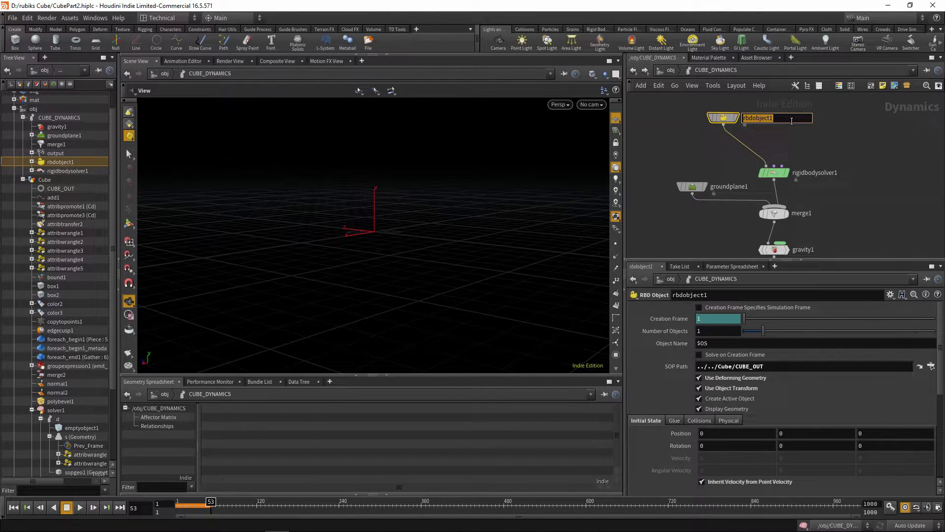
pyautogui.write('CUBE')
pyautogui.press('Return')
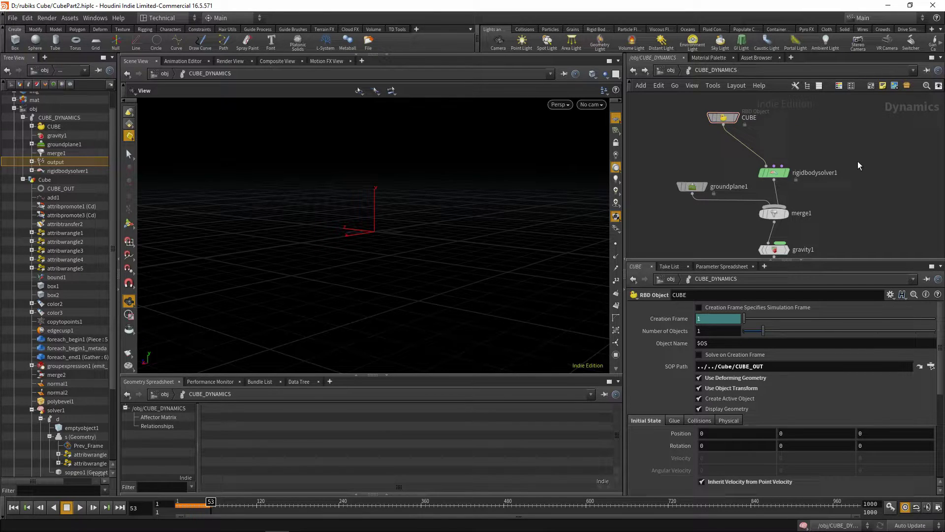
# - Play the cube simulation from frame 1 to about frame 173, then rewind to frame 1
pyautogui.press('h')
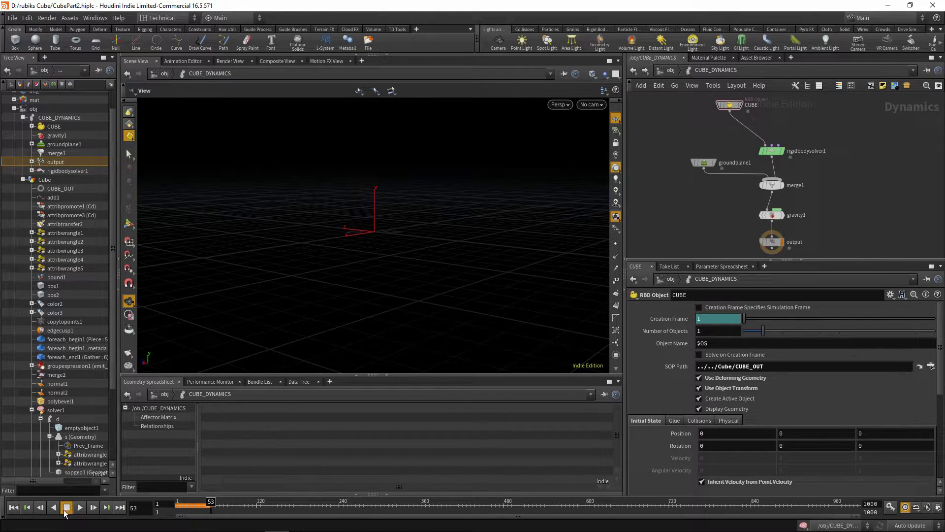
pyautogui.click(13, 507)
pyautogui.moveTo(415, 208); pyautogui.dragTo(417, 241)
pyautogui.press('Up')
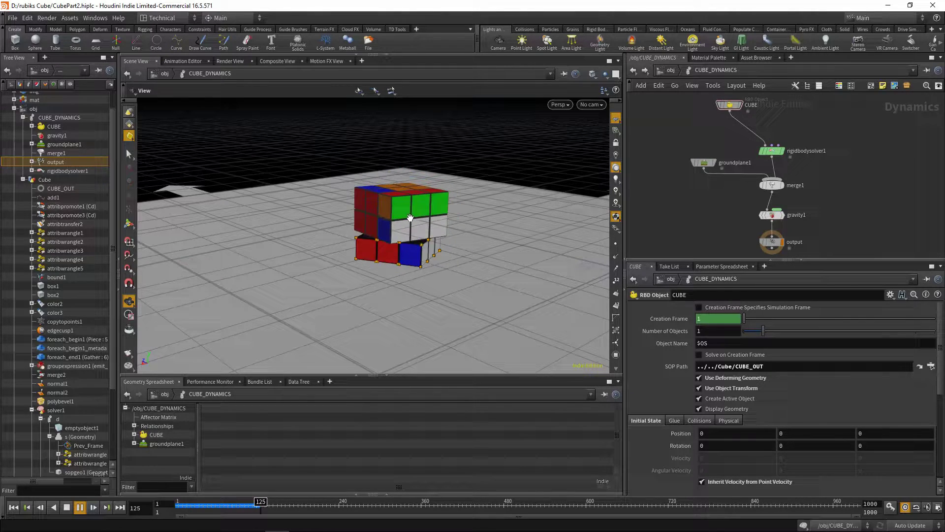
pyautogui.click(67, 508)
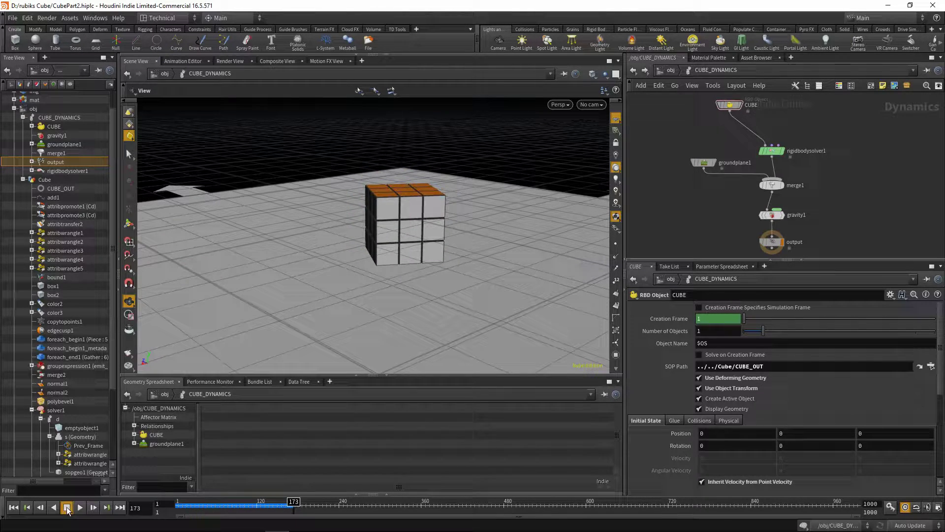
pyautogui.moveTo(291, 501); pyautogui.dragTo(180, 501)
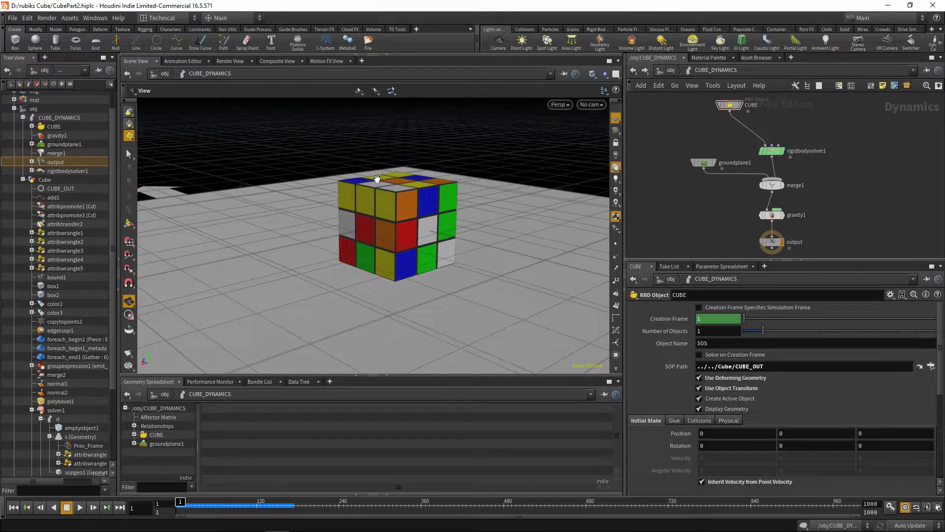
pyautogui.moveTo(374, 276); pyautogui.dragTo(397, 288)
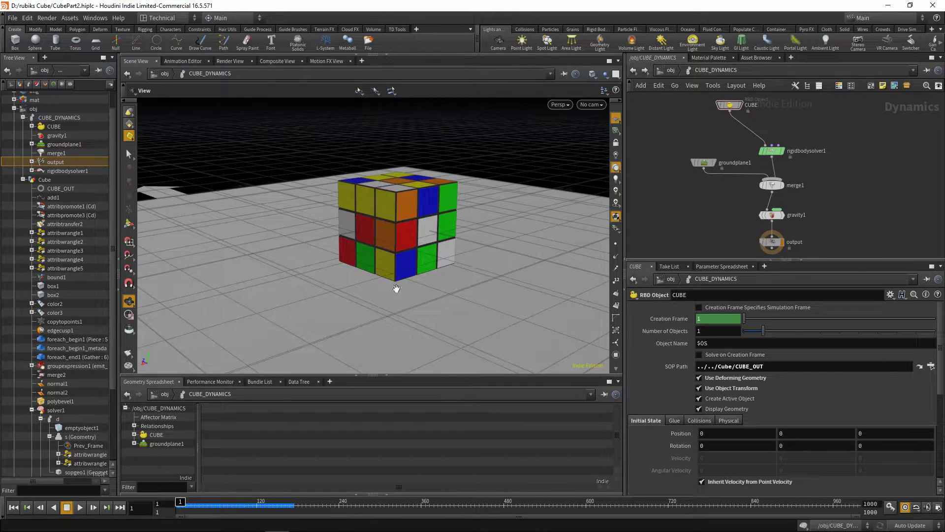
# - Set rigidbodysolver1's Number of Substeps to 60 and replay the simulation
pyautogui.click(772, 150)
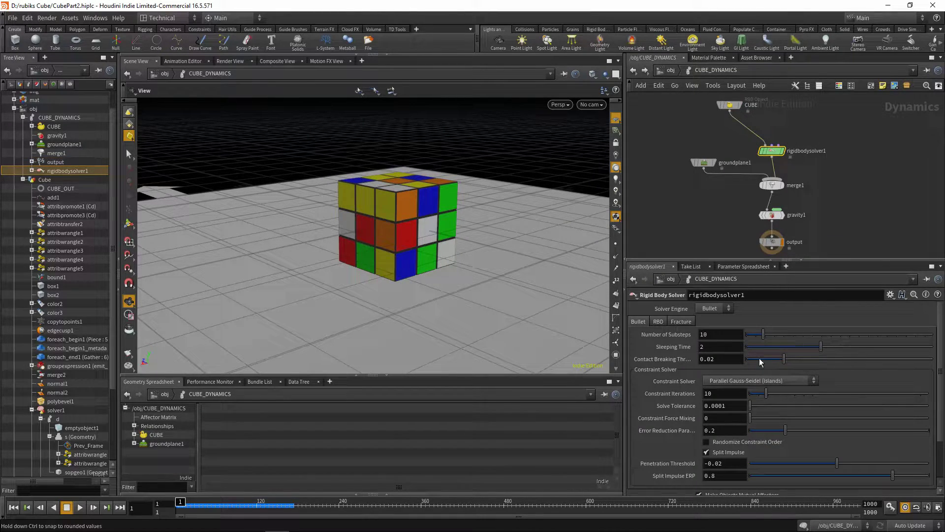
pyautogui.doubleClick(715, 333)
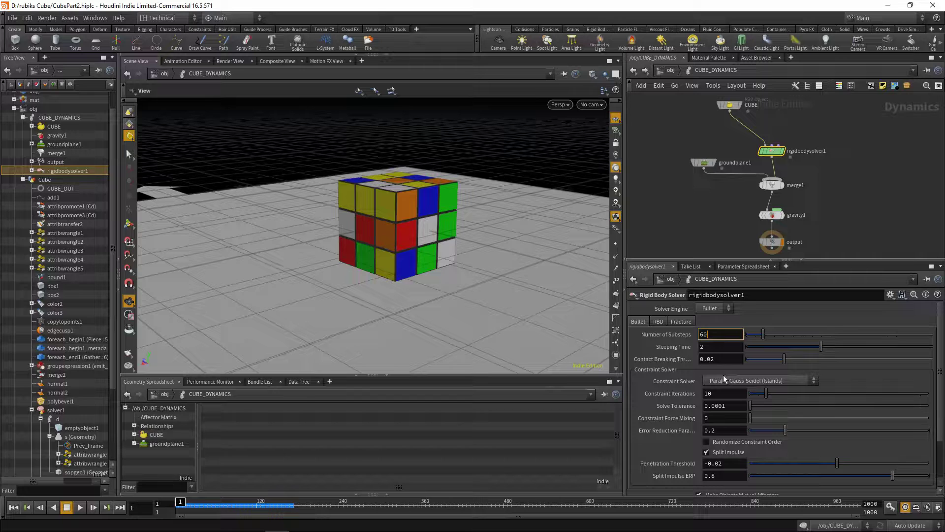
pyautogui.press('Return')
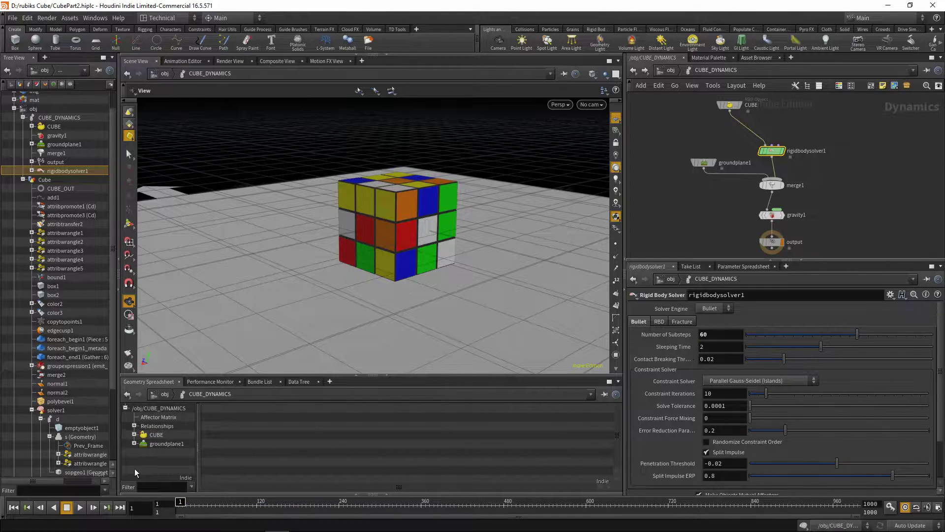
pyautogui.click(79, 507)
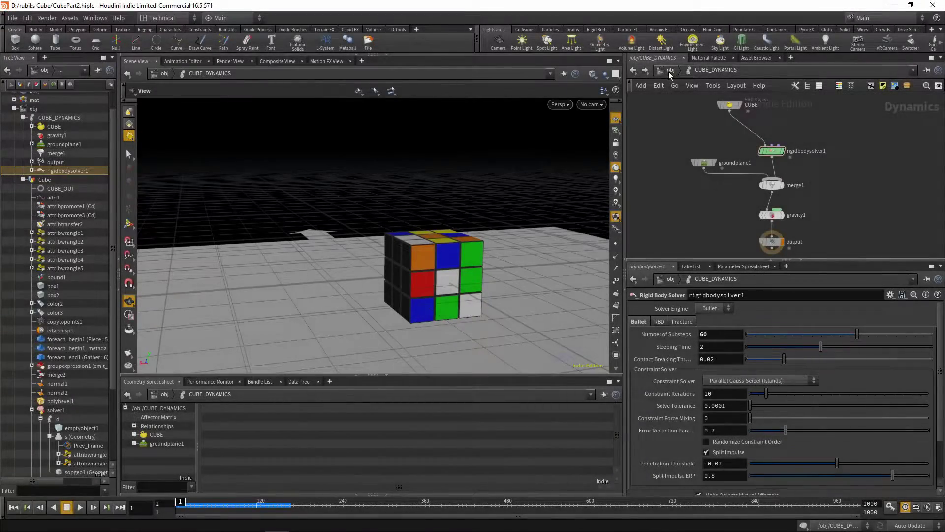
# - At /obj, create a Geometry object below CUBE_DYNAMICS and name it Confetti
pyautogui.click(671, 70)
pyautogui.moveTo(731, 226); pyautogui.dragTo(728, 196, button='middle')
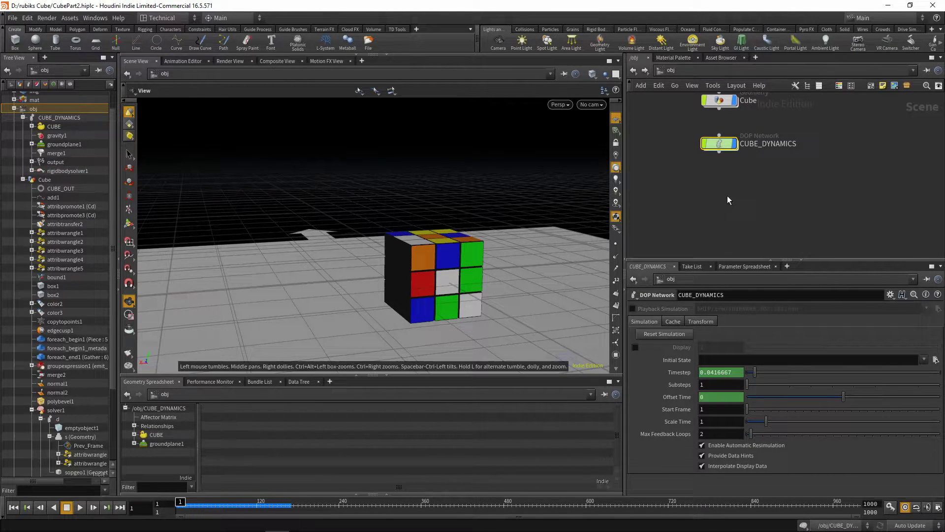
pyautogui.press('Tab')
pyautogui.write('geo')
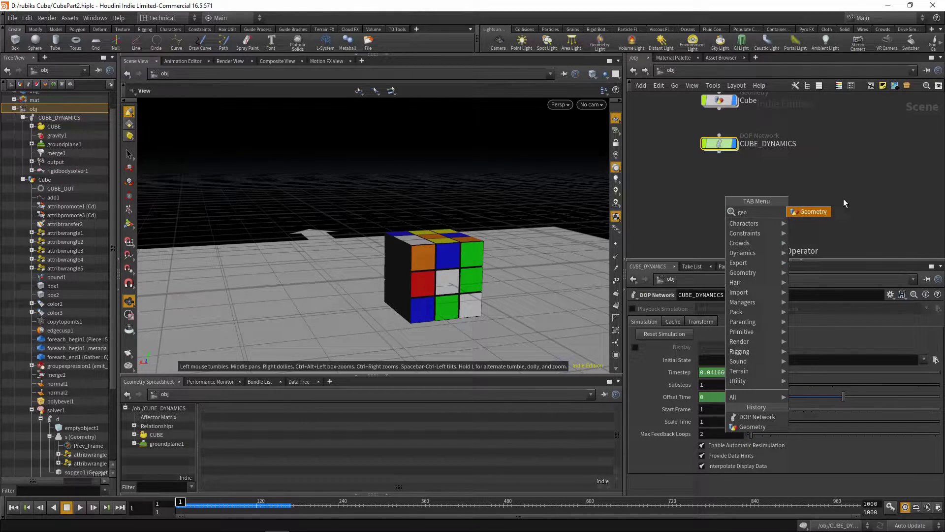
pyautogui.press('Return')
pyautogui.click(720, 187)
pyautogui.doubleClick(748, 188)
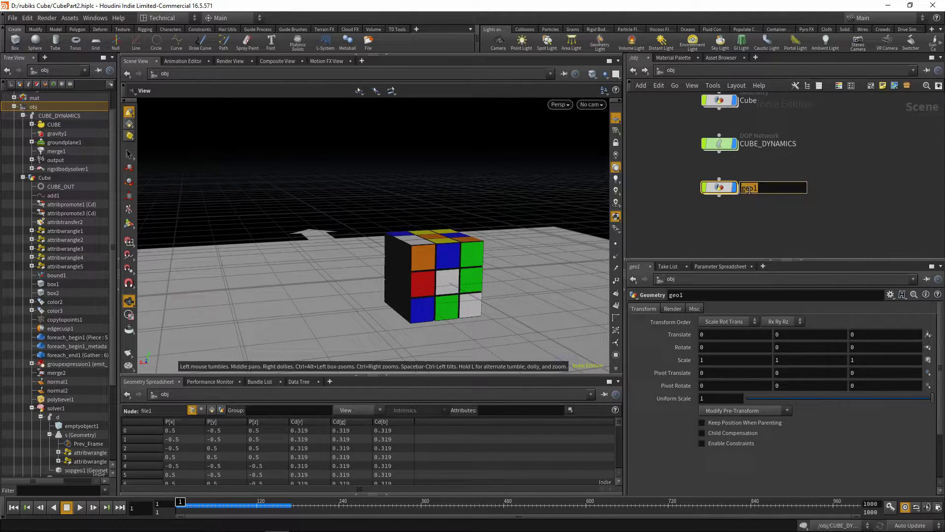
pyautogui.write('Confetti')
pyautogui.press('Return')
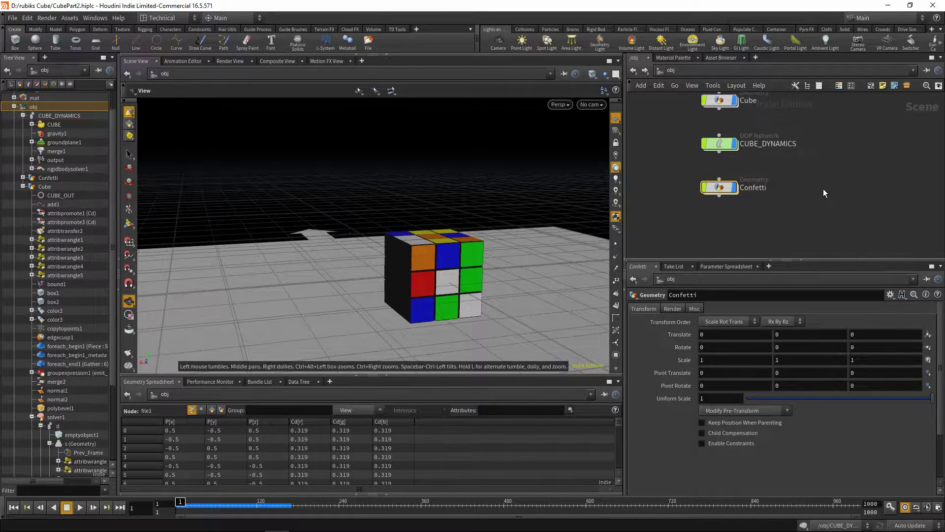
# - Turn off the display flags of CUBE_DYNAMICS and the Cube object
pyautogui.click(736, 145)
pyautogui.click(745, 121)
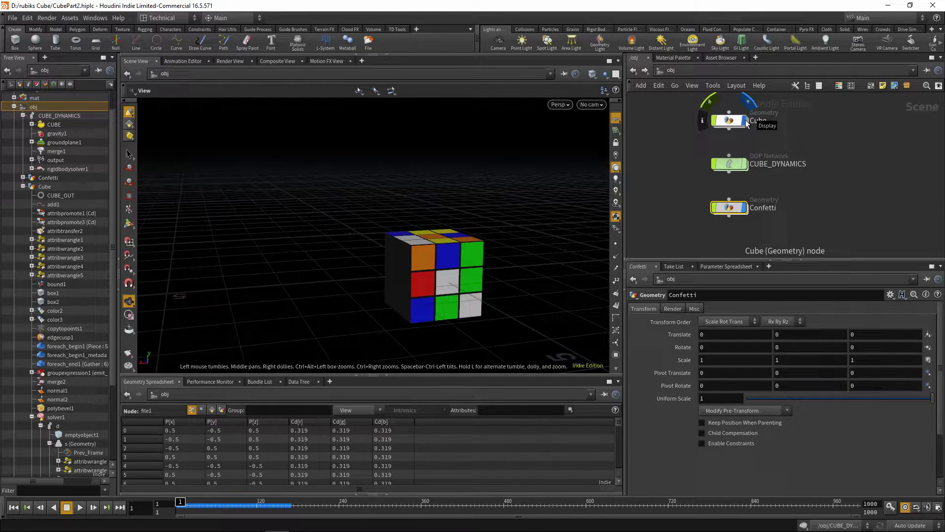
pyautogui.click(745, 122)
# - Inside Confetti, replace the default file1 node with a Dop Import node
pyautogui.doubleClick(730, 209)
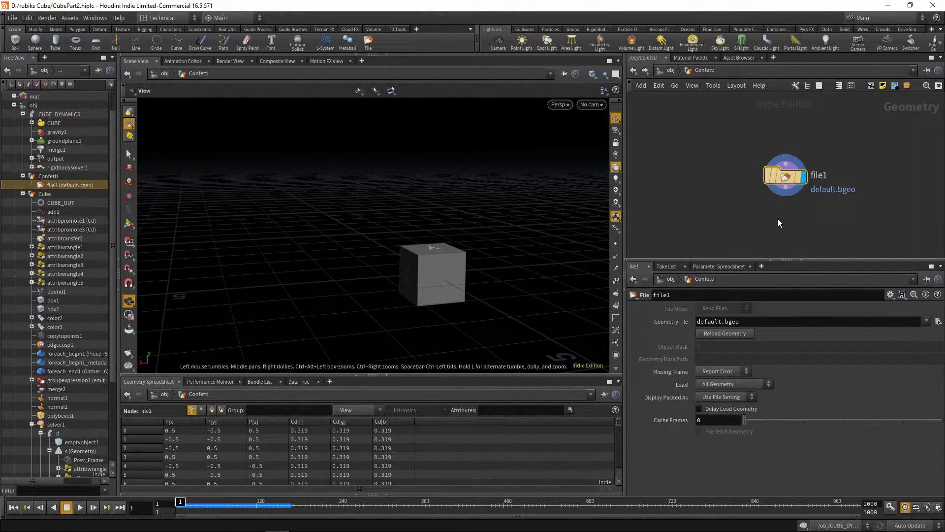
pyautogui.press('Delete')
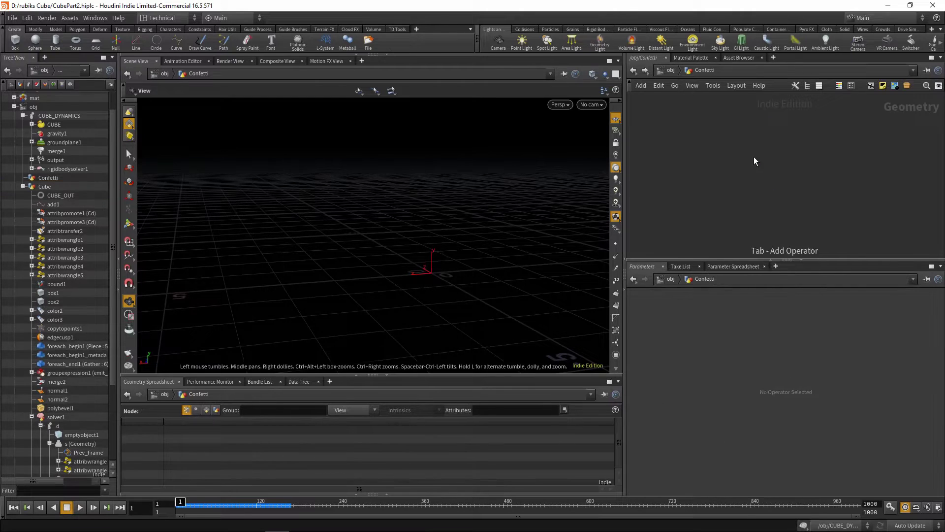
pyautogui.press('Tab')
pyautogui.write('dop import')
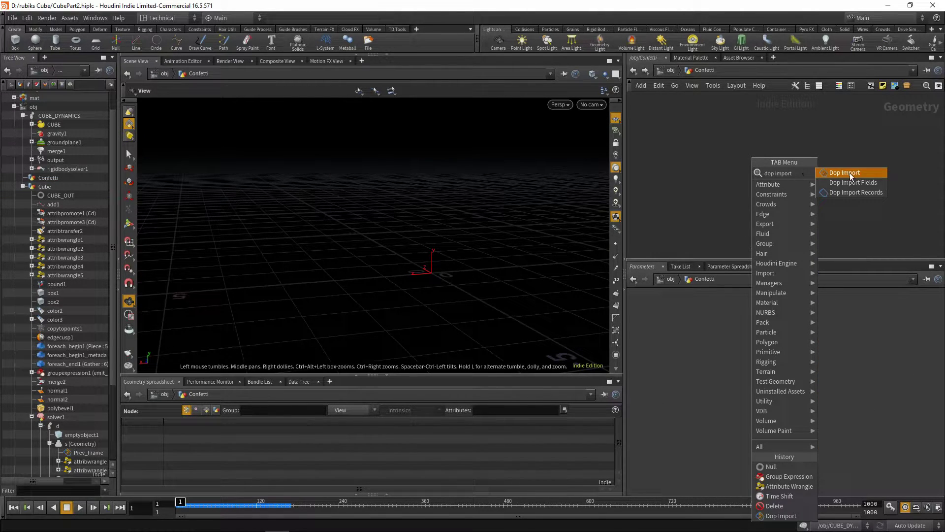
pyautogui.press('Return')
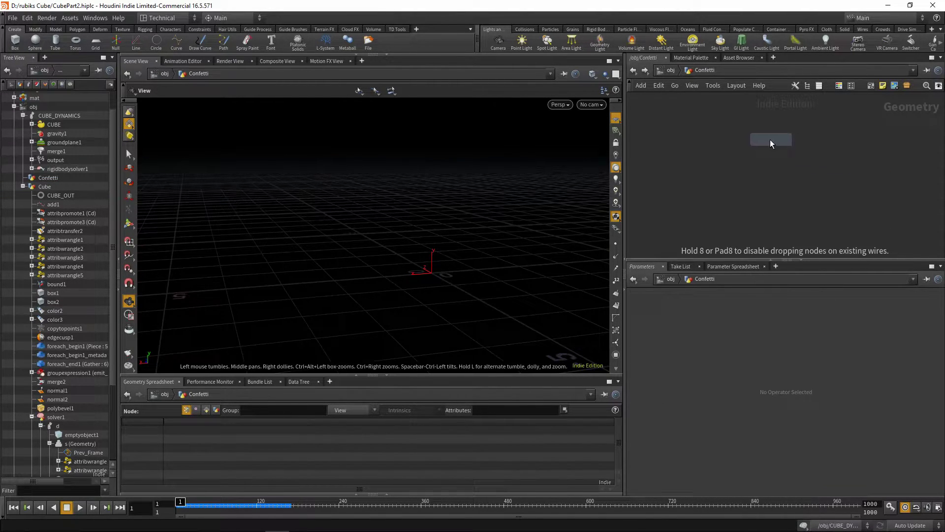
pyautogui.click(767, 149)
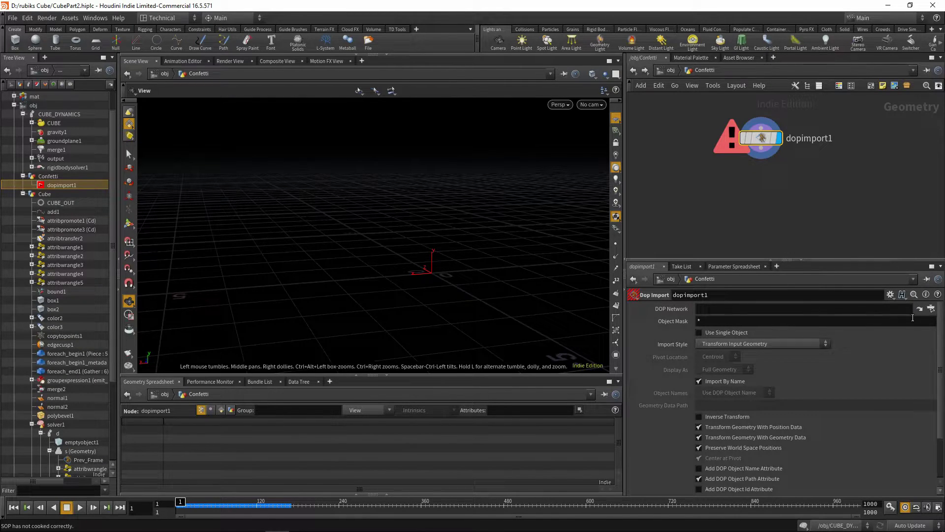
# - Set dopimport1 to DOP Network /obj/CUBE_DYNAMICS, Object Mask CUBE, Import Style Fetch Geometry
pyautogui.click(932, 309)
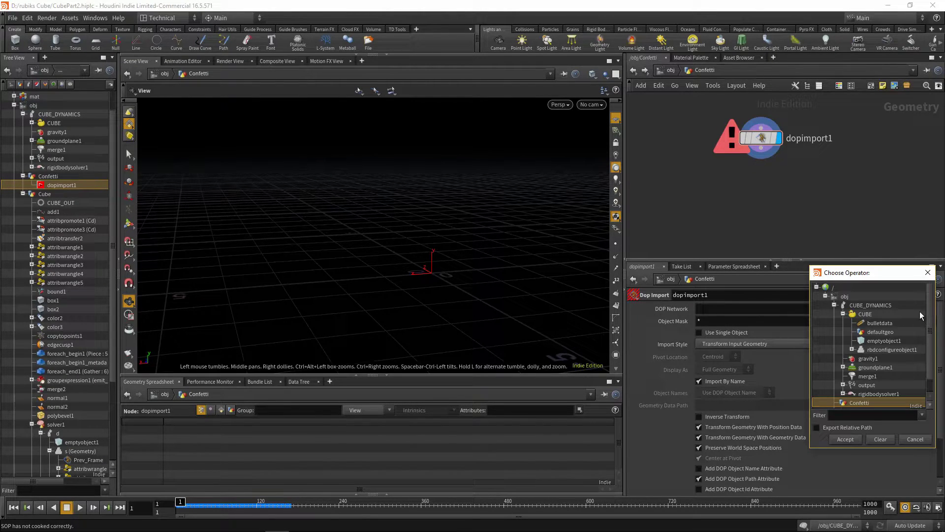
pyautogui.doubleClick(864, 305)
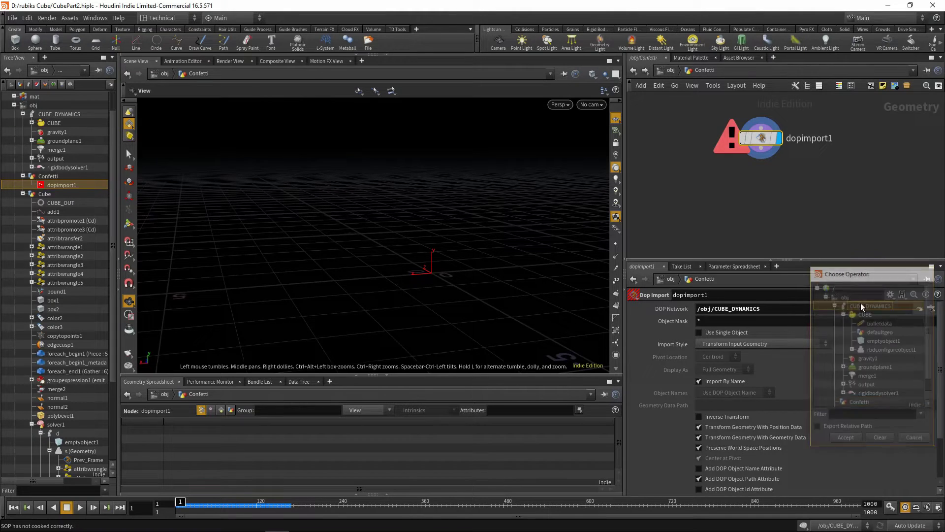
pyautogui.click(726, 323)
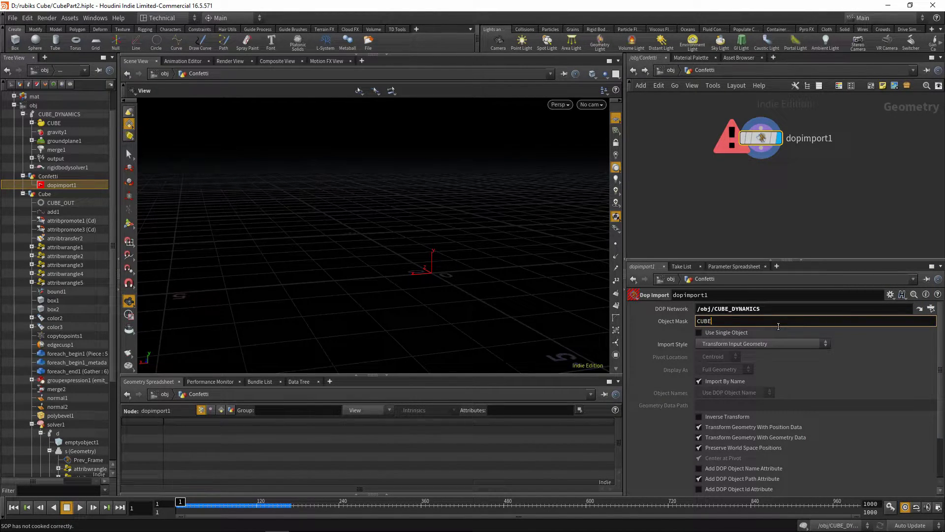
pyautogui.write('CUBE')
pyautogui.press('Return')
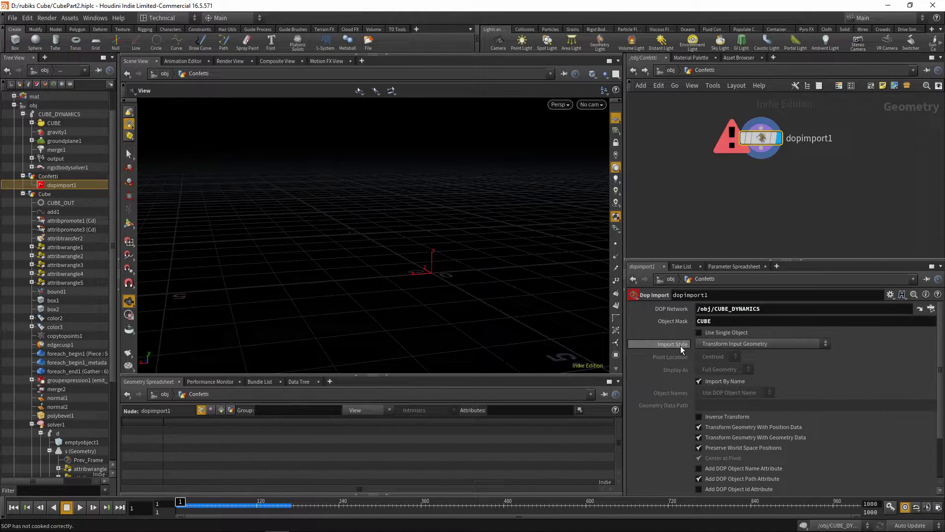
pyautogui.click(734, 344)
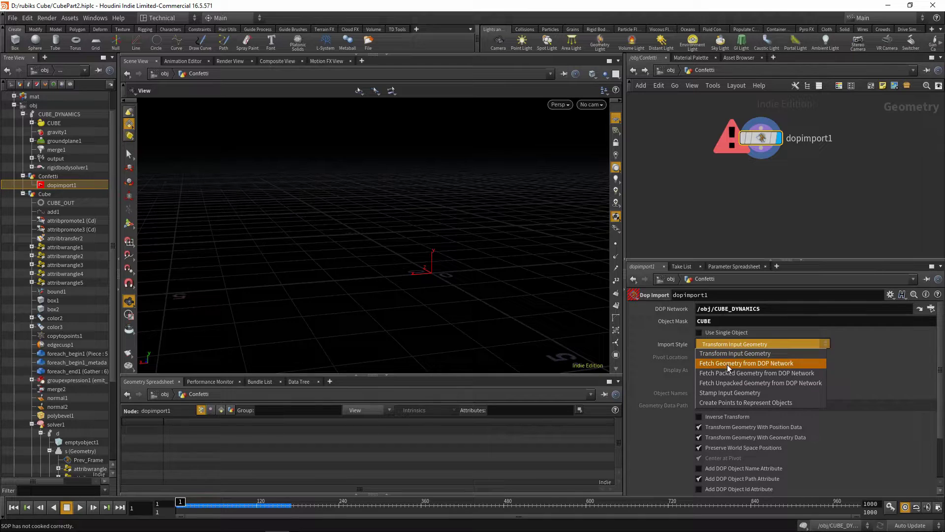
pyautogui.click(728, 364)
pyautogui.moveTo(556, 293); pyautogui.dragTo(444, 290)
pyautogui.moveTo(209, 505); pyautogui.dragTo(181, 505)
pyautogui.moveTo(778, 184); pyautogui.dragTo(776, 166, button='middle')
pyautogui.press('Tab')
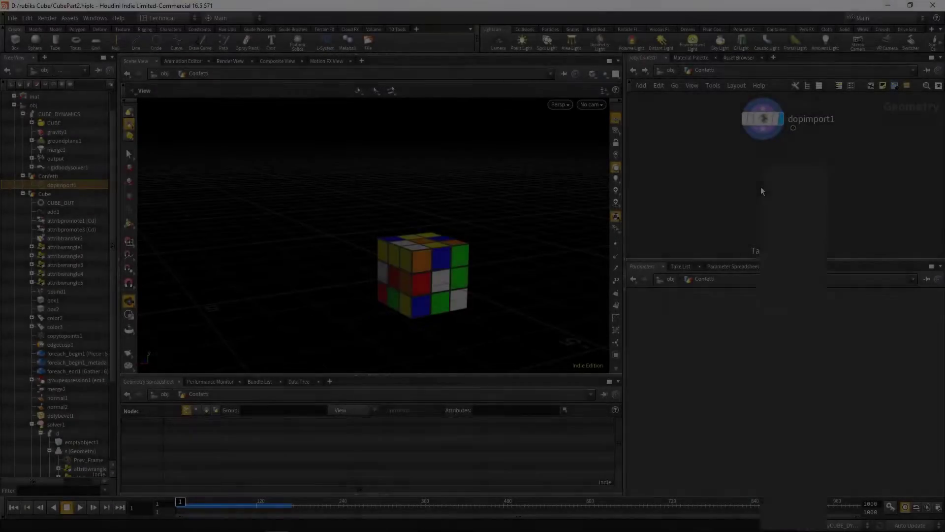
# - Add a delete1 node below dopimport1, wire it in and make it displayed
pyautogui.press('Tab')
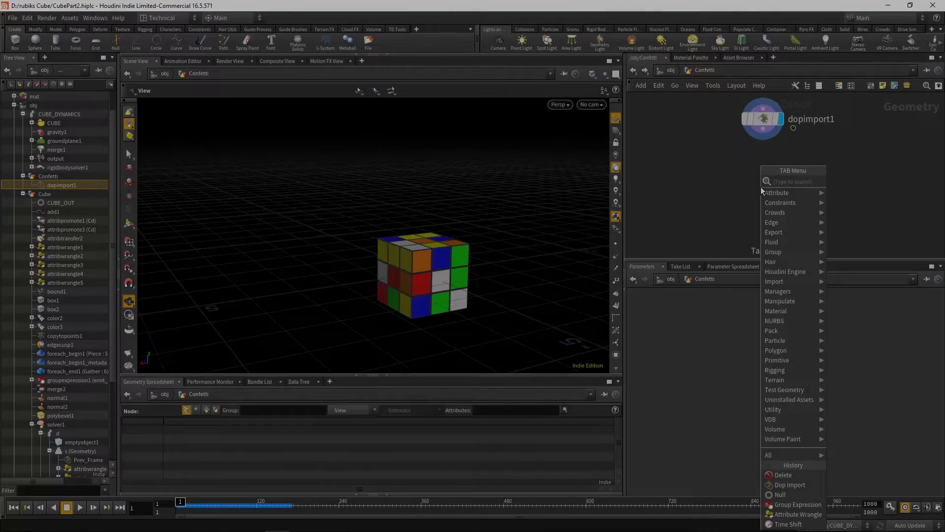
pyautogui.write('delet')
pyautogui.click(851, 182)
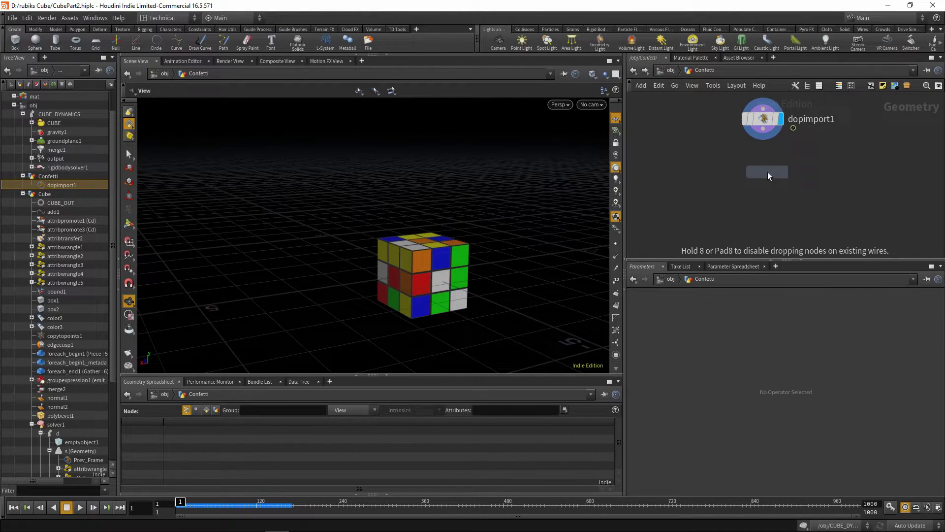
pyautogui.click(767, 173)
pyautogui.moveTo(763, 130); pyautogui.dragTo(768, 160)
pyautogui.click(780, 172)
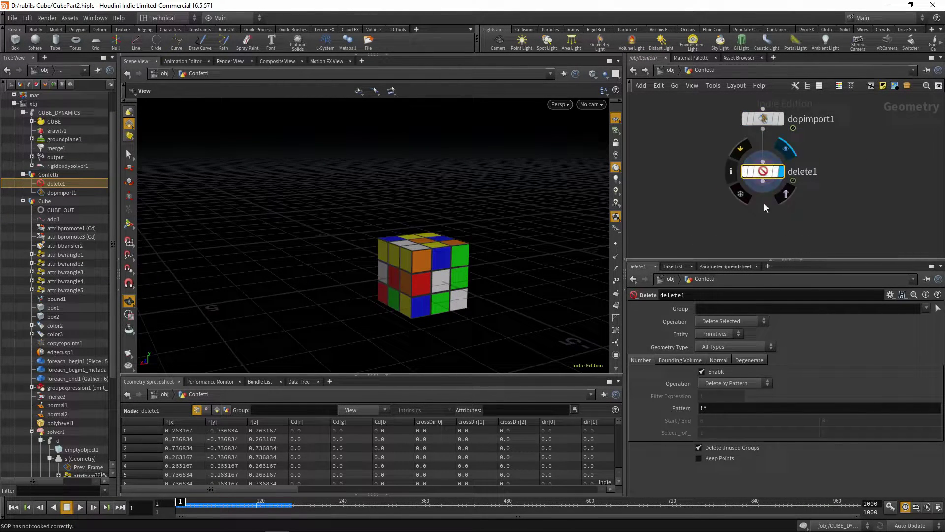
# - Set delete1 to Points, group emit_grp, operation Delete Non-Selected, and preview the remaining pieces
pyautogui.click(729, 335)
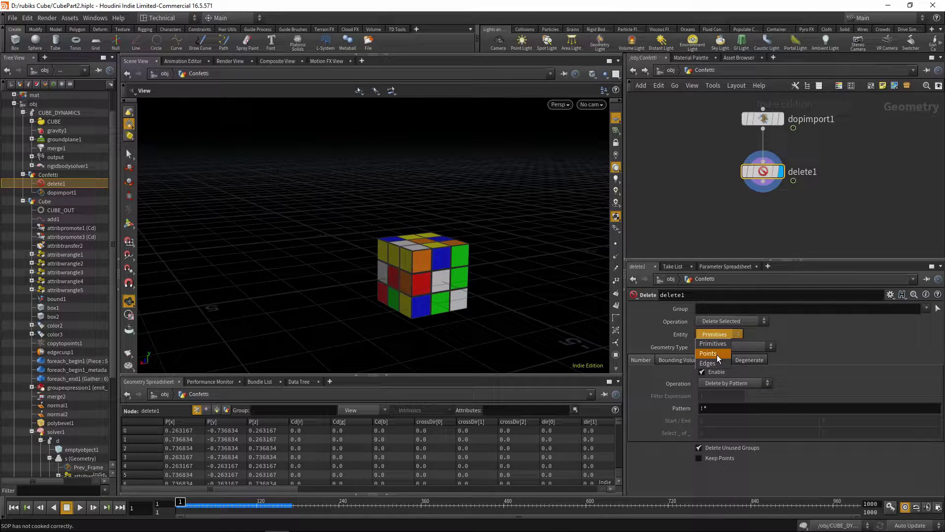
pyautogui.click(716, 354)
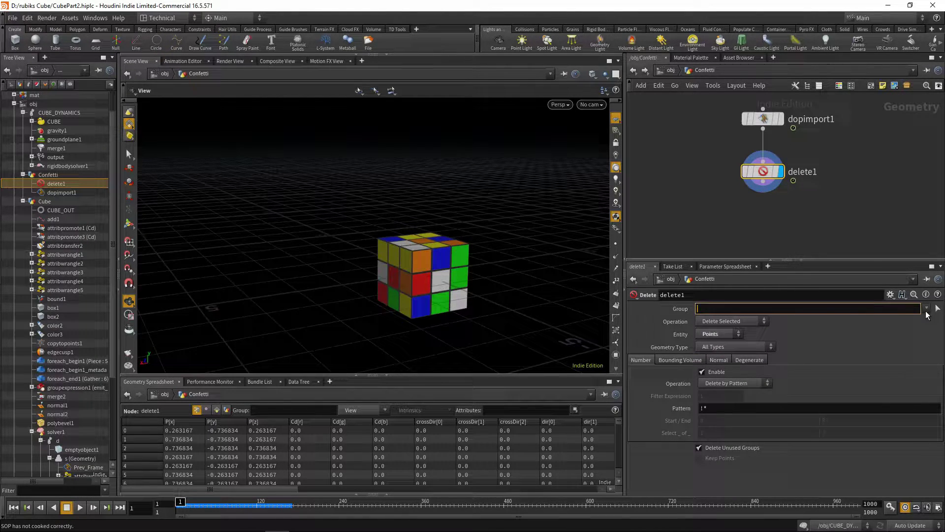
pyautogui.click(926, 308)
pyautogui.click(911, 356)
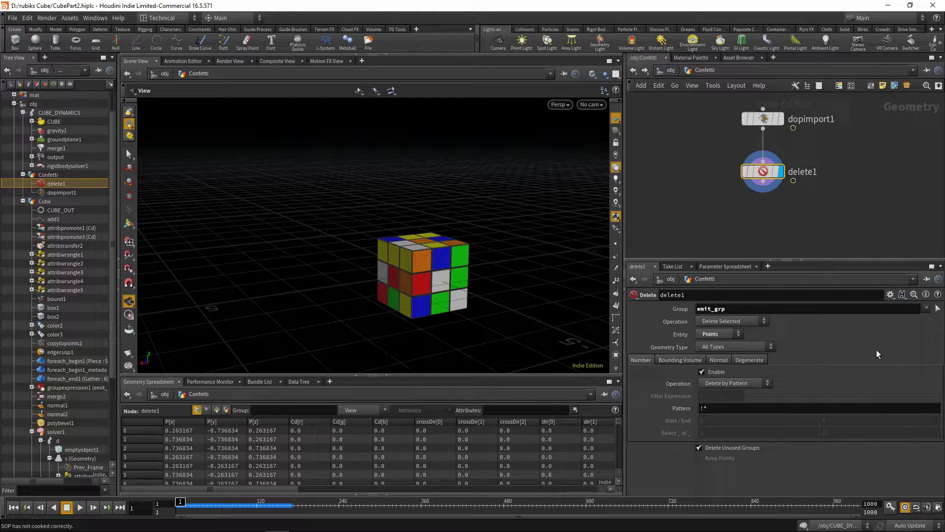
pyautogui.click(725, 322)
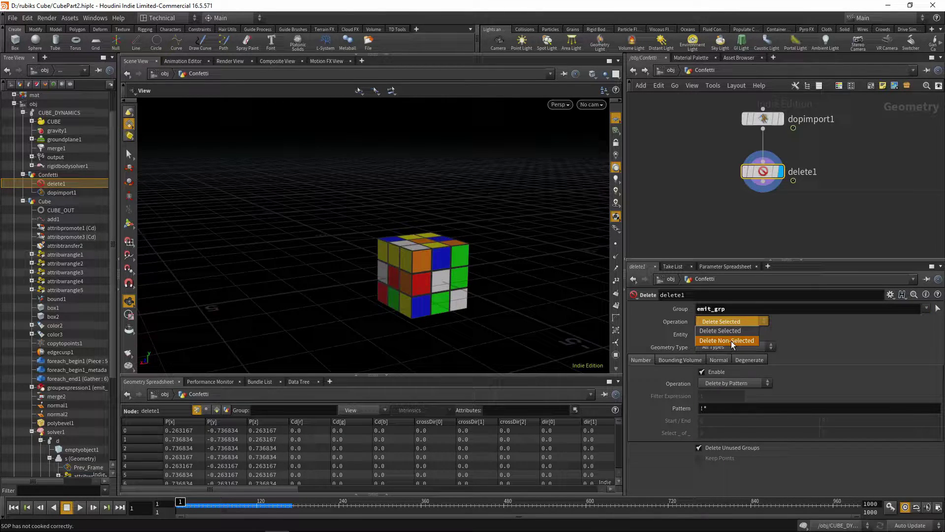
pyautogui.click(731, 340)
pyautogui.moveTo(180, 502); pyautogui.dragTo(219, 505)
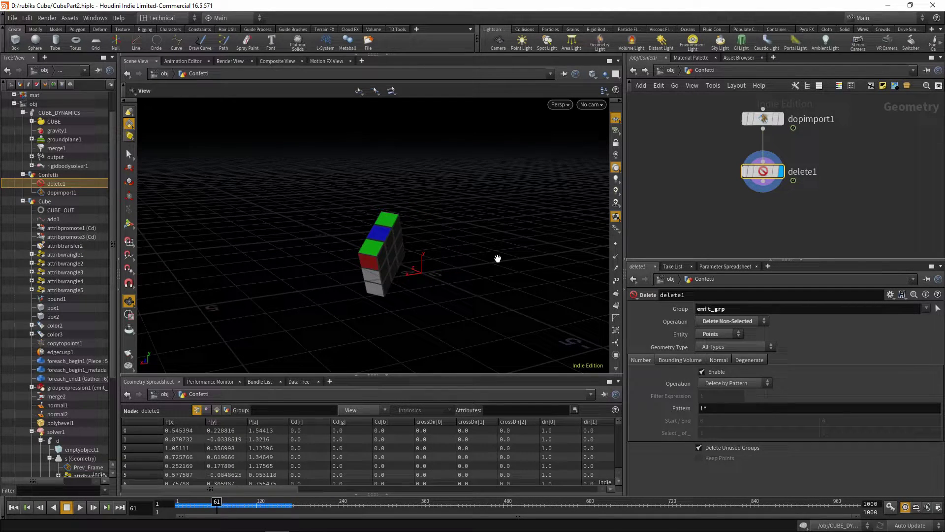
pyautogui.moveTo(495, 262); pyautogui.dragTo(445, 255)
pyautogui.scroll(5, 445, 255)
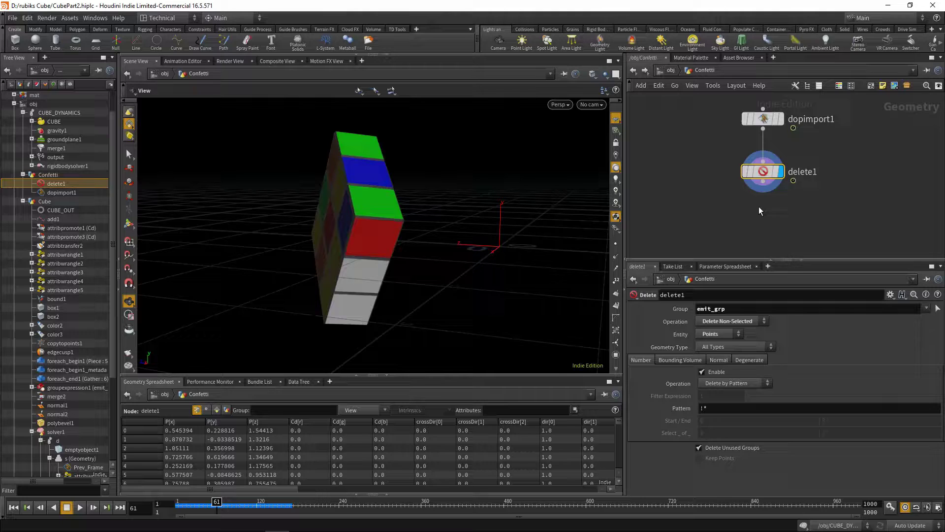
pyautogui.press('Tab')
# - Add attribwrangle1 below delete1, wire delete1 into it and make it displayed
pyautogui.write('attrib')
pyautogui.press('Return')
pyautogui.click(746, 209)
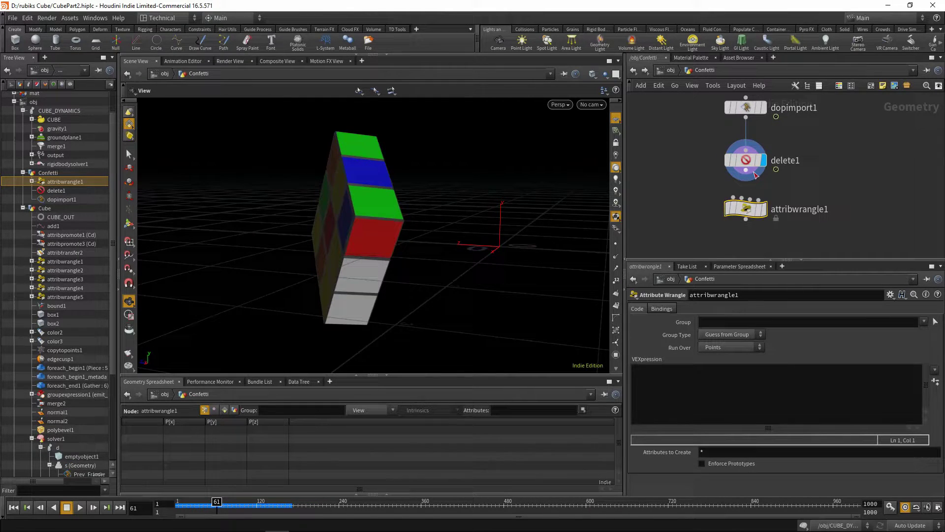
pyautogui.click(746, 171)
pyautogui.click(734, 197)
pyautogui.click(721, 374)
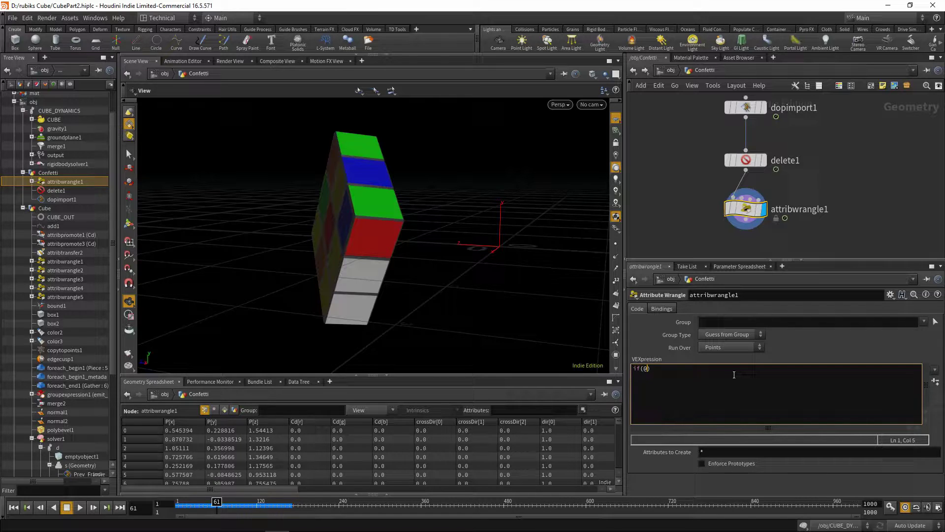
pyautogui.write('if(@CD')
pyautogui.press('BackSpace')
pyautogui.write('d=={0,')
pyautogui.press('Return')
pyautogui.press('Return')
pyautogui.press('Return')
pyautogui.write('removeppoint()')
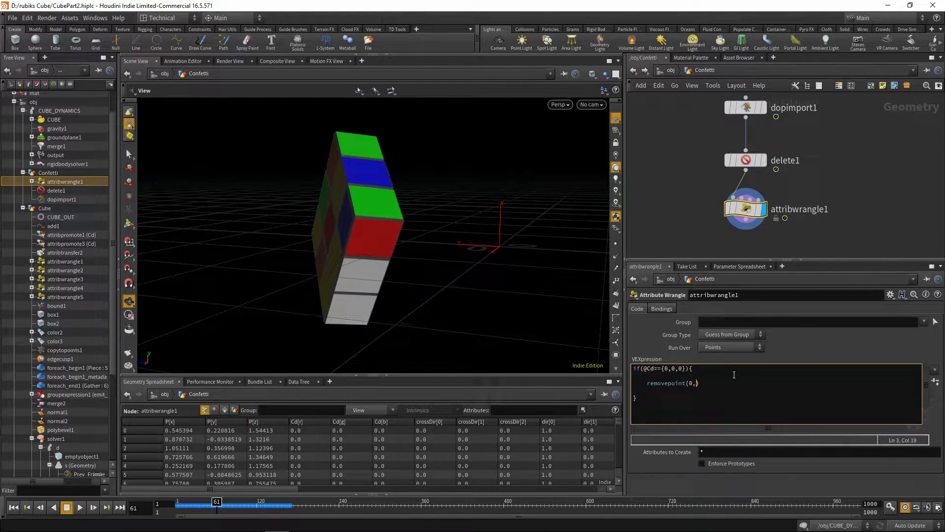
pyautogui.write('0,@ptnum')
pyautogui.write(';')
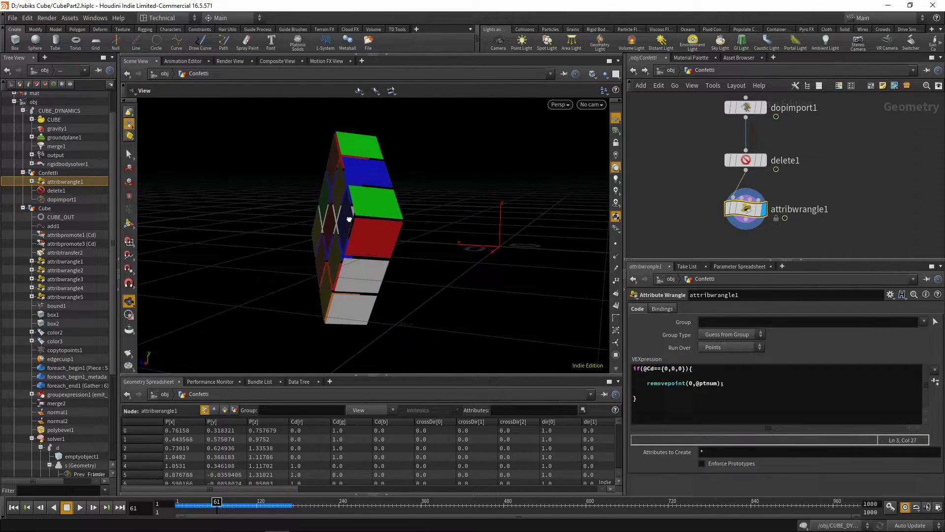
pyautogui.moveTo(444, 212)
pyautogui.mouseDown()
pyautogui.moveTo(398, 250)
pyautogui.moveTo(386, 239)
pyautogui.moveTo(445, 208)
pyautogui.moveTo(342, 240)
pyautogui.moveTo(428, 246)
pyautogui.moveTo(409, 231)
pyautogui.moveTo(406, 260)
pyautogui.moveTo(413, 247)
pyautogui.moveTo(352, 243)
pyautogui.moveTo(407, 246)
pyautogui.moveTo(358, 255)
pyautogui.moveTo(452, 228)
pyautogui.moveTo(419, 221)
pyautogui.moveTo(401, 236)
pyautogui.moveTo(453, 228)
pyautogui.moveTo(455, 219)
pyautogui.mouseUp()
# - Add a POP Network below attribwrangle1, display it and go inside
pyautogui.moveTo(797, 253); pyautogui.dragTo(796, 190, button='middle')
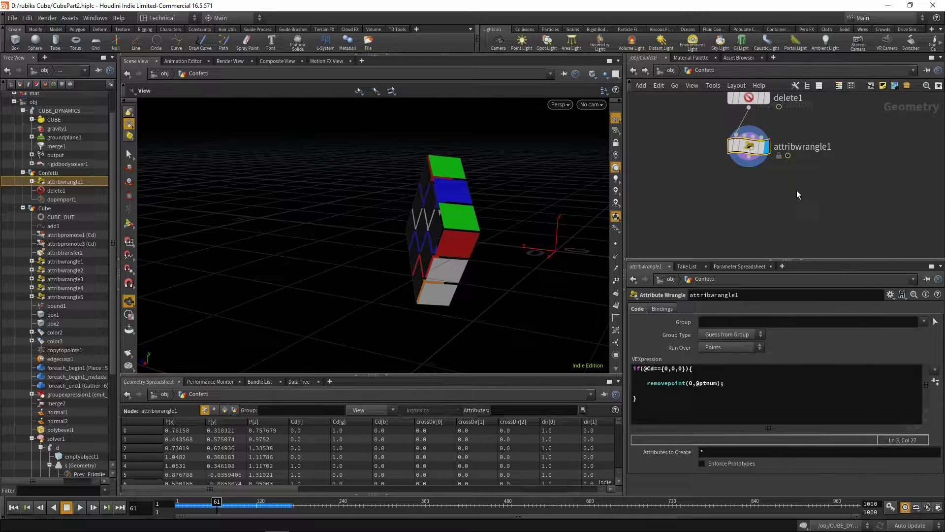
pyautogui.press('Tab')
pyautogui.write('pop')
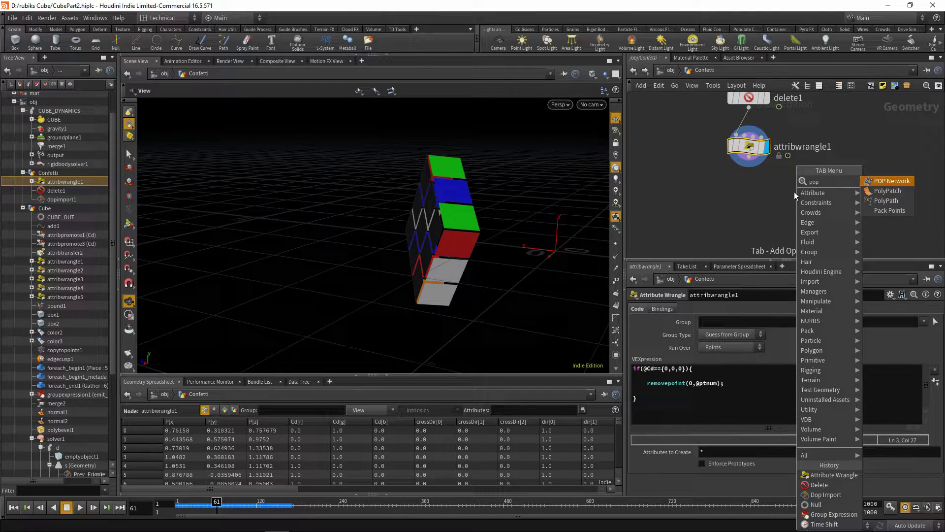
pyautogui.press('Return')
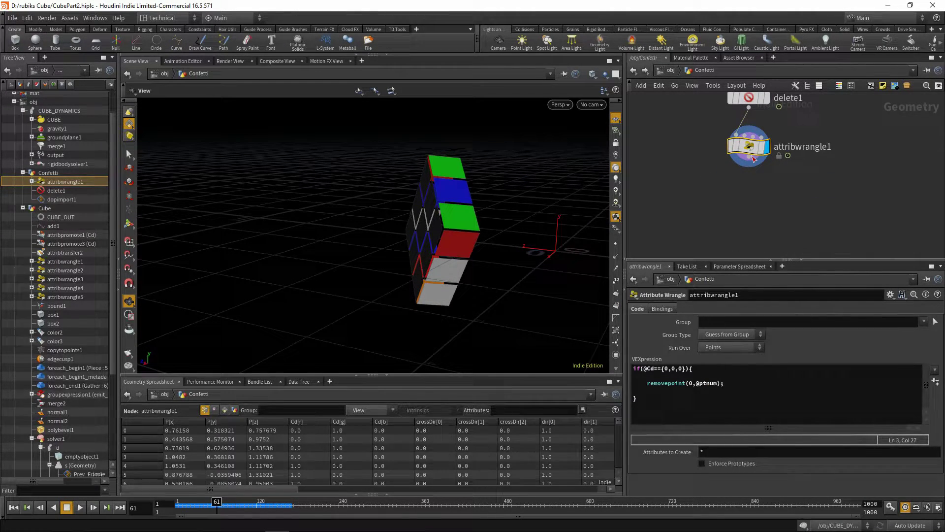
pyautogui.click(748, 196)
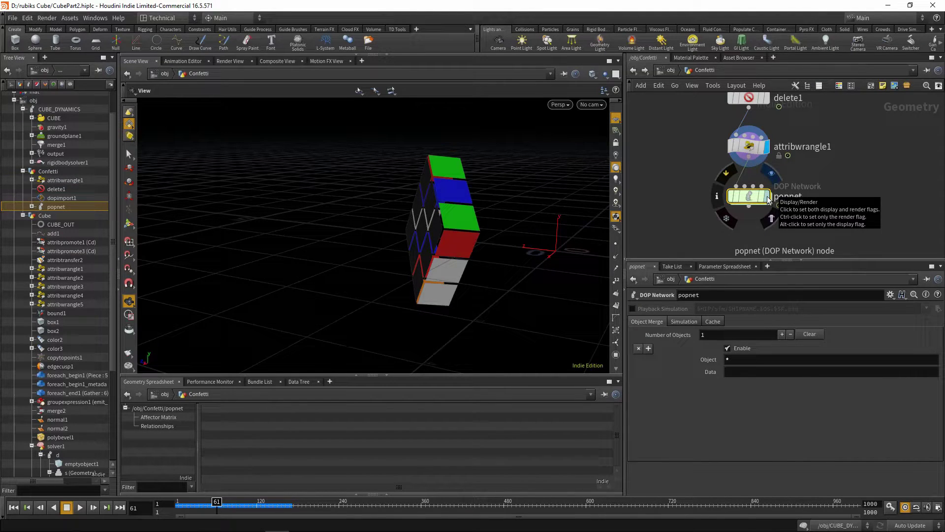
pyautogui.click(767, 196)
pyautogui.doubleClick(752, 196)
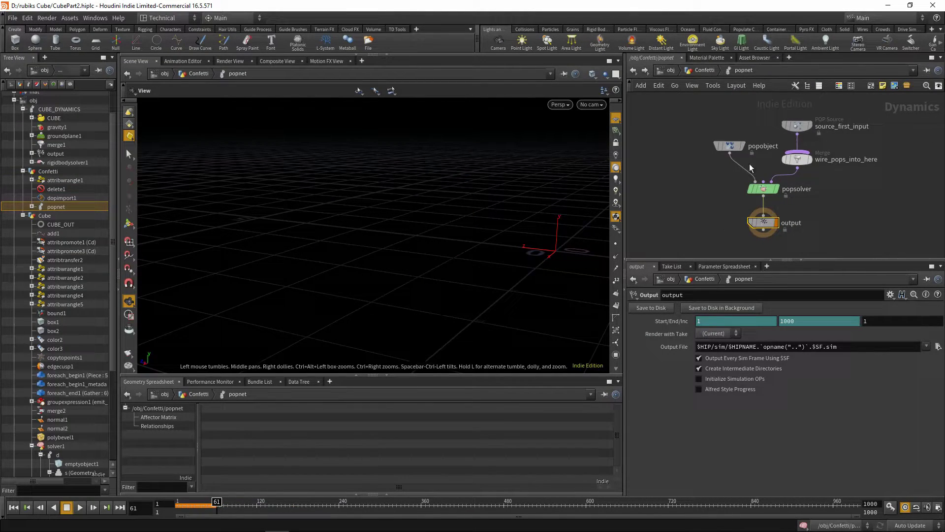
# - Set the particle source's life expectancy to 0.25 seconds
pyautogui.click(797, 125)
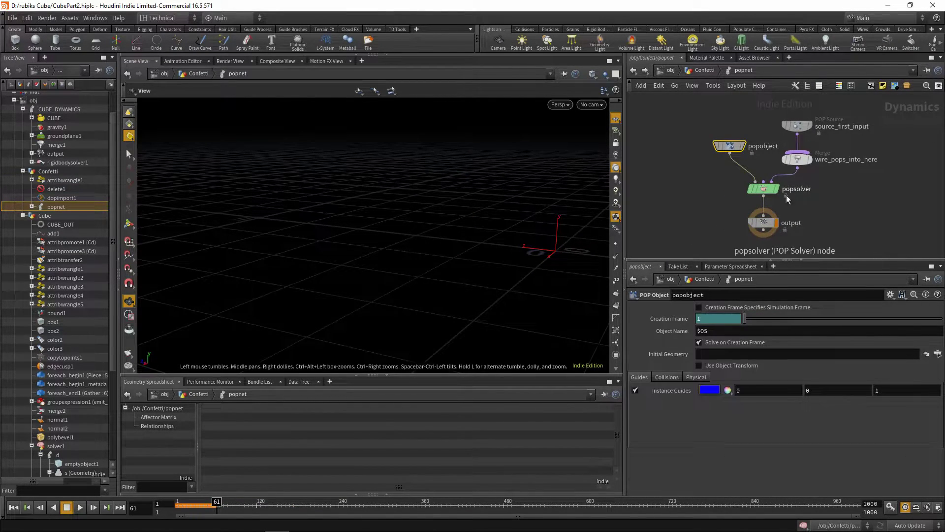
pyautogui.click(729, 145)
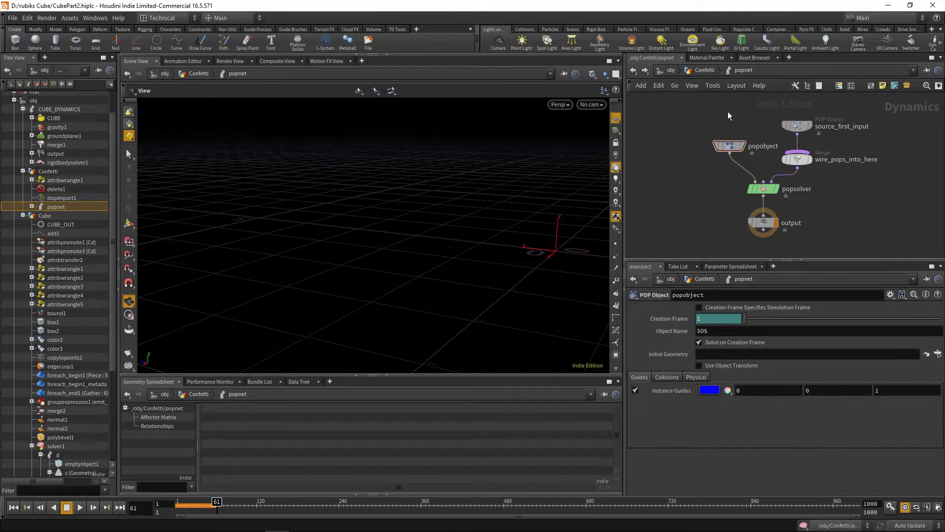
pyautogui.click(797, 124)
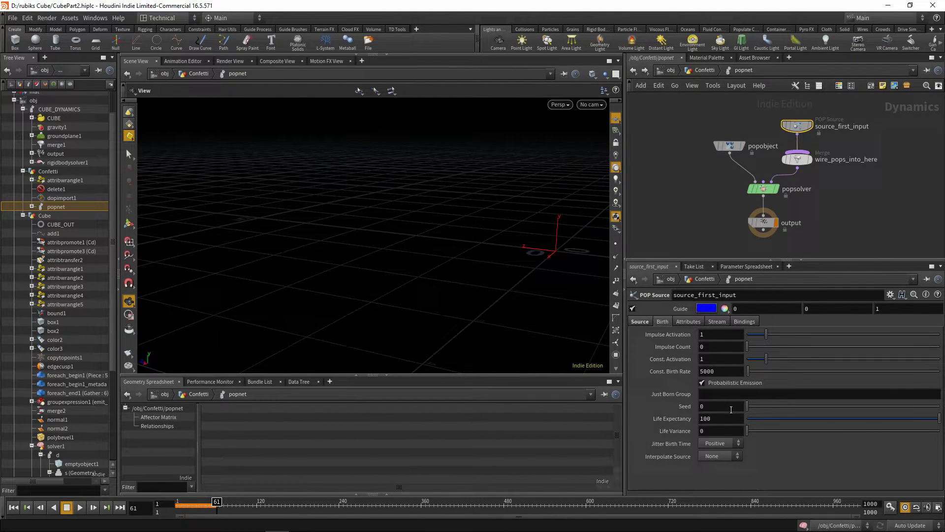
pyautogui.write('0.0')
pyautogui.press('Return')
pyautogui.click(640, 321)
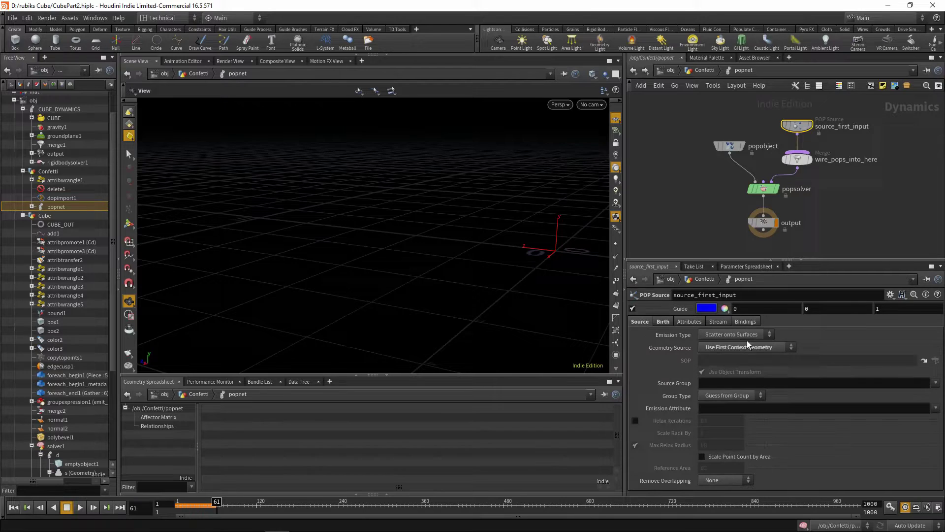
pyautogui.click(662, 322)
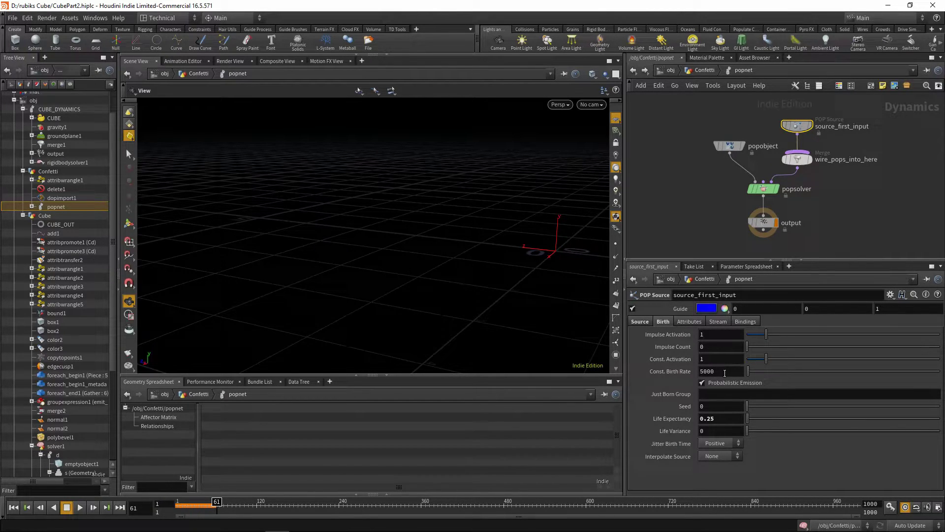
# - Set Const. Birth Rate 0, Const. Activation 0 and Impulse Count 25 on the source
pyautogui.click(708, 372)
pyautogui.write('0')
pyautogui.press('Return')
pyautogui.click(721, 359)
pyautogui.write('0')
pyautogui.press('Return')
pyautogui.click(717, 346)
pyautogui.write('25')
pyautogui.press('Return')
# - Play the particle simulation from frame 1 and scrub back to frame 139
pyautogui.click(14, 507)
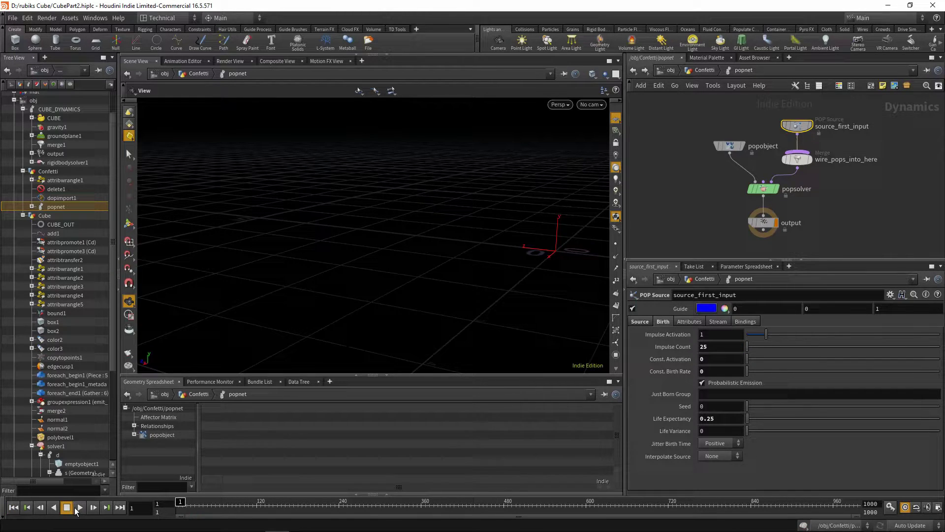
pyautogui.click(80, 507)
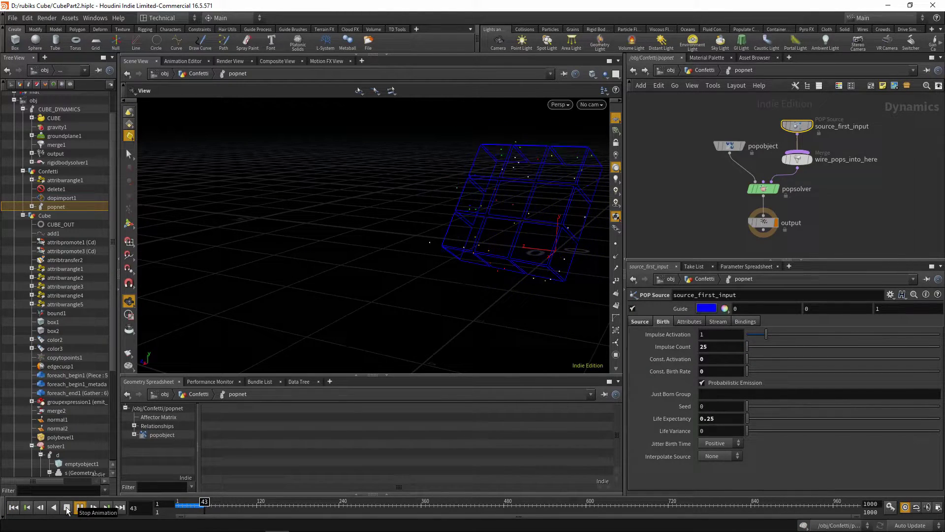
pyautogui.moveTo(503, 250); pyautogui.dragTo(421, 247, button='middle')
pyautogui.moveTo(422, 246)
pyautogui.mouseDown()
pyautogui.moveTo(403, 232)
pyautogui.moveTo(419, 203)
pyautogui.moveTo(416, 237)
pyautogui.mouseUp()
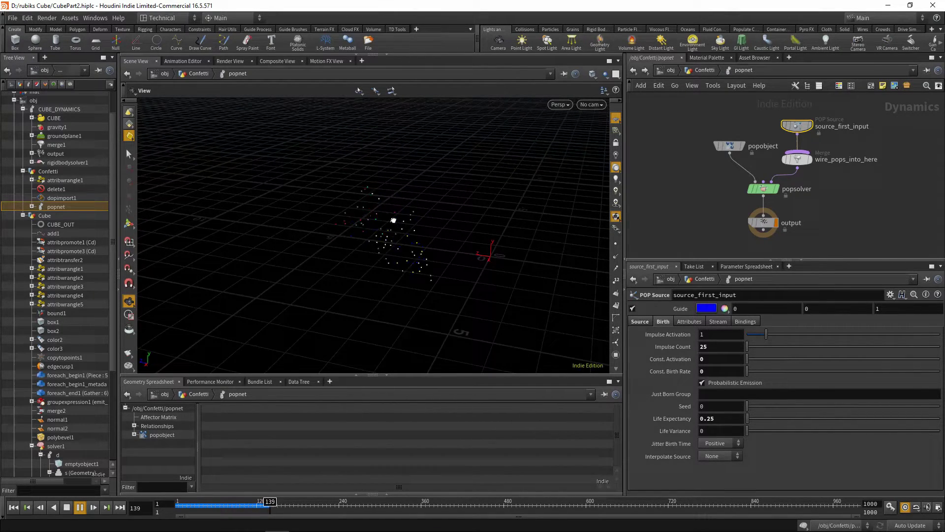
pyautogui.moveTo(274, 505)
pyautogui.mouseDown()
pyautogui.moveTo(261, 505)
pyautogui.moveTo(269, 504)
pyautogui.mouseUp()
# - Change the life expectancy to 0.05 and replay the simulation to frame 73
pyautogui.moveTo(715, 419); pyautogui.dragTo(706, 422)
pyautogui.doubleClick(718, 420)
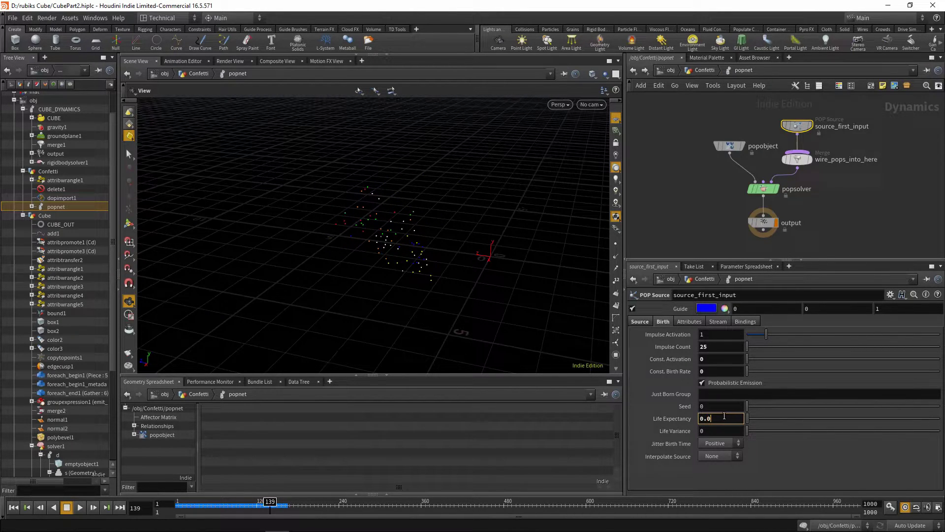
pyautogui.write('0.05')
pyautogui.press('Return')
pyautogui.click(13, 507)
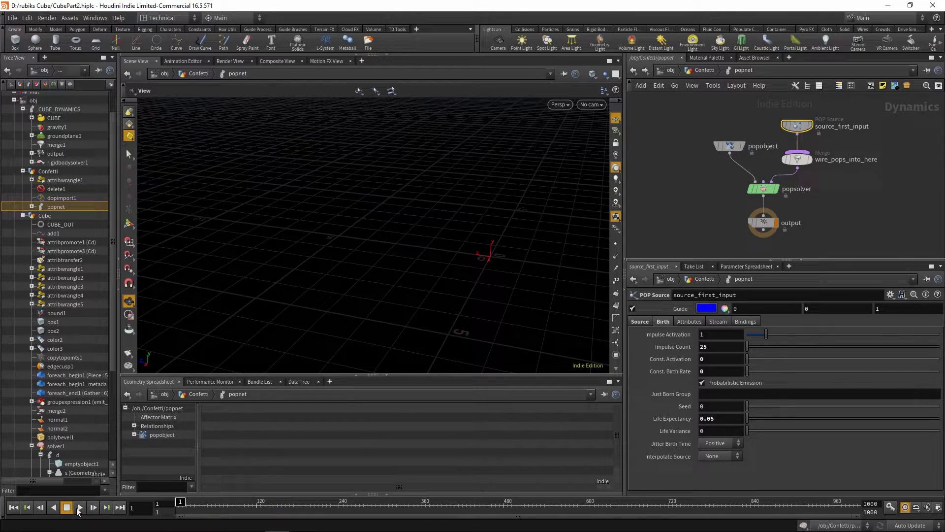
pyautogui.click(80, 507)
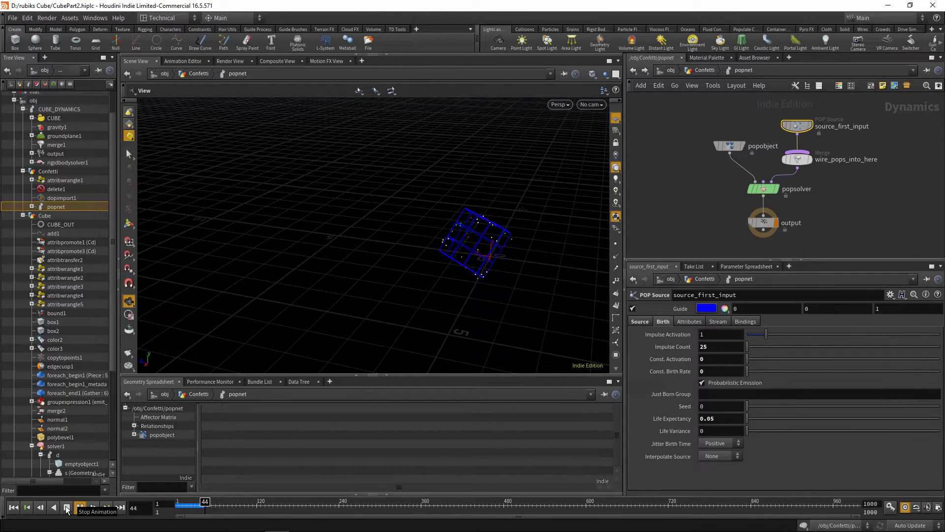
pyautogui.click(67, 508)
pyautogui.scroll(6, 450, 212)
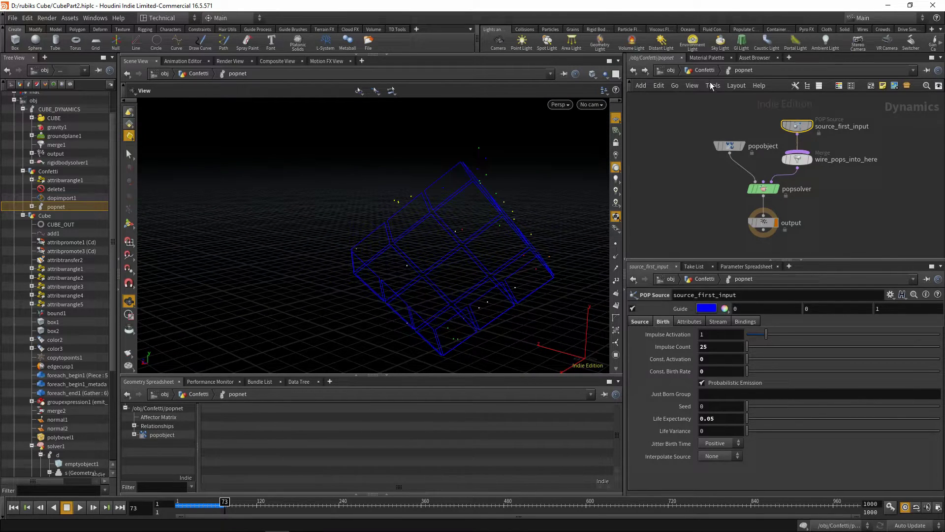
# - Return to the Confetti network and bring popnet into view
pyautogui.press('u')
pyautogui.moveTo(773, 244); pyautogui.dragTo(791, 182, button='middle')
pyautogui.press('Tab')
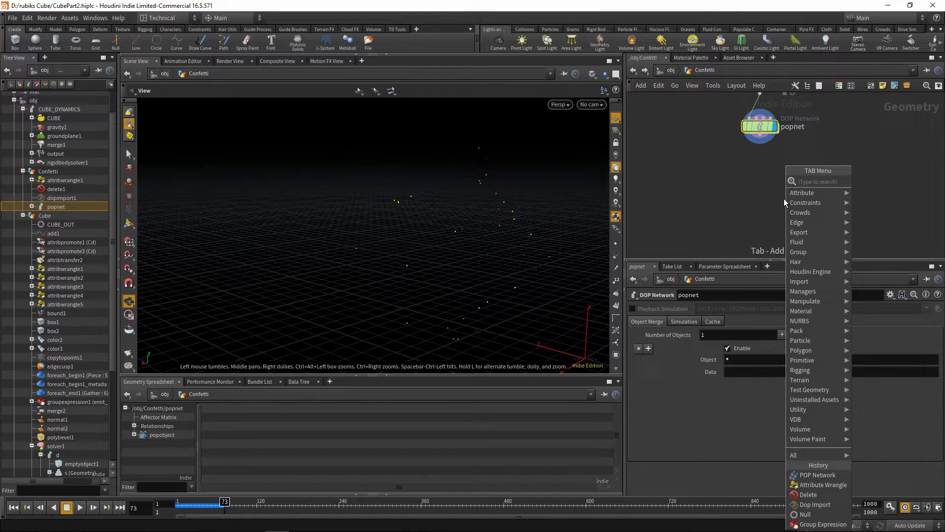
# - Add copytopoints1 below popnet and wire popnet into it
pyautogui.write('copy')
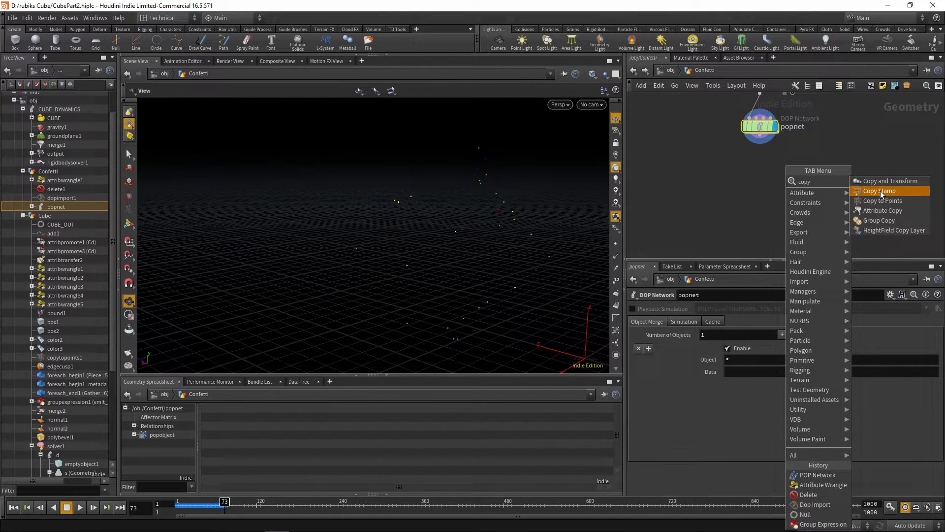
pyautogui.click(874, 202)
pyautogui.click(746, 184)
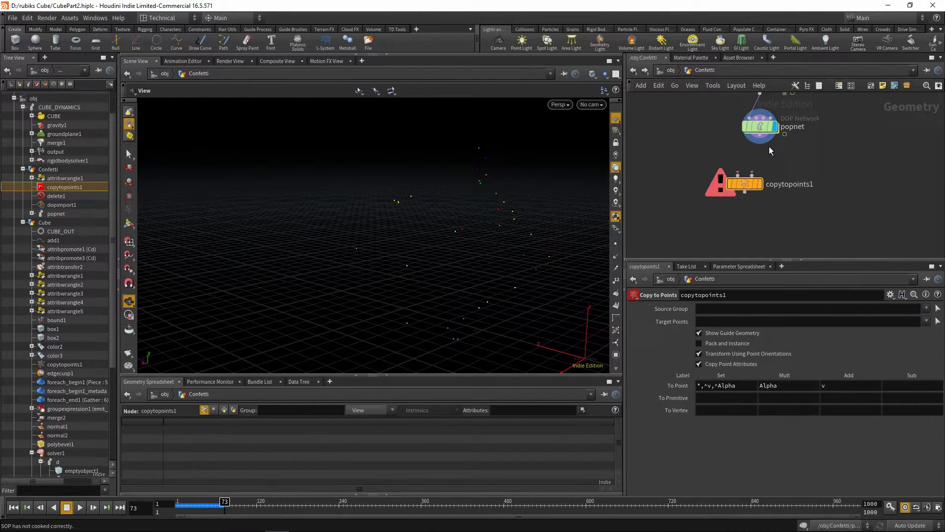
pyautogui.click(760, 136)
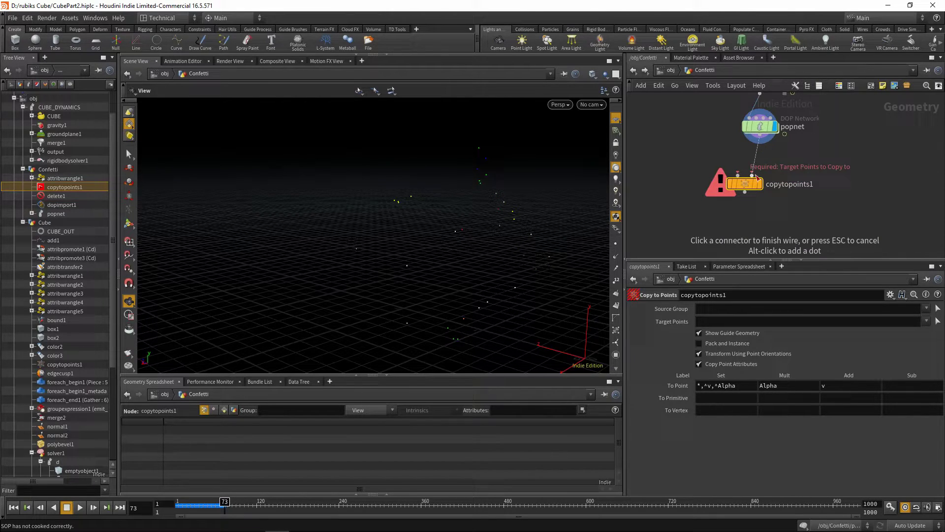
pyautogui.click(745, 184)
# - Add grid1 to the left of popnet and display it
pyautogui.press('Tab')
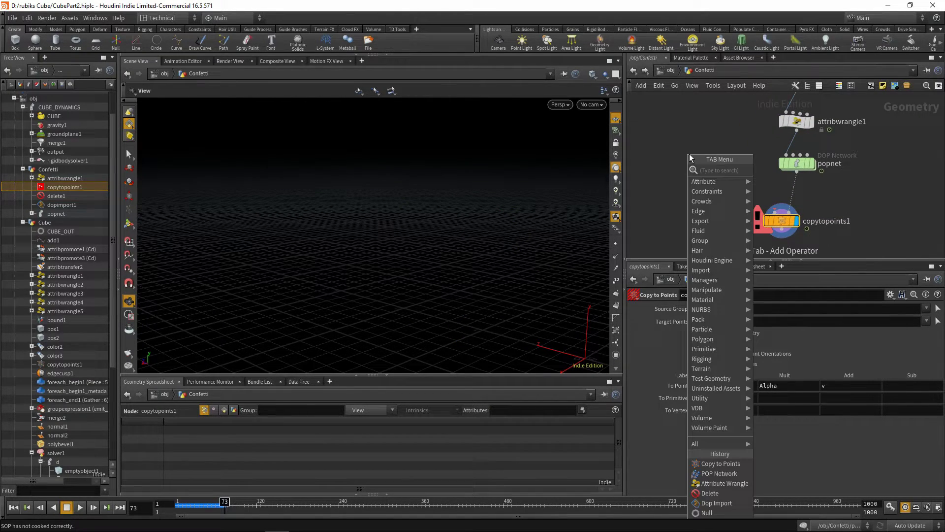
pyautogui.write('grid')
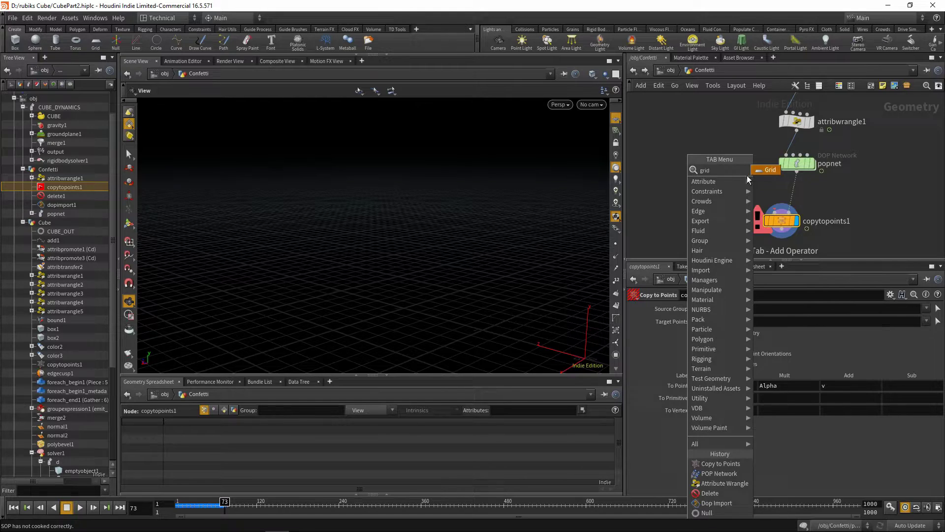
pyautogui.press('Return')
pyautogui.click(696, 159)
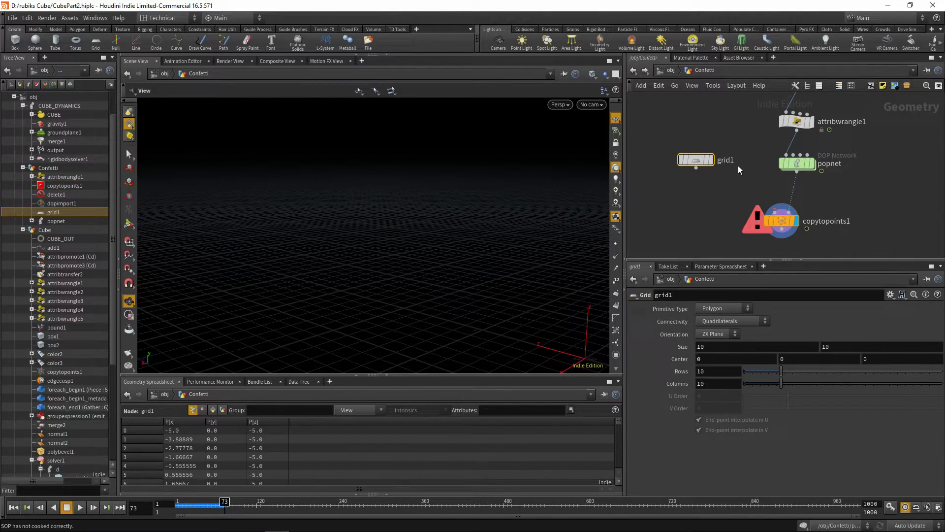
pyautogui.click(712, 159)
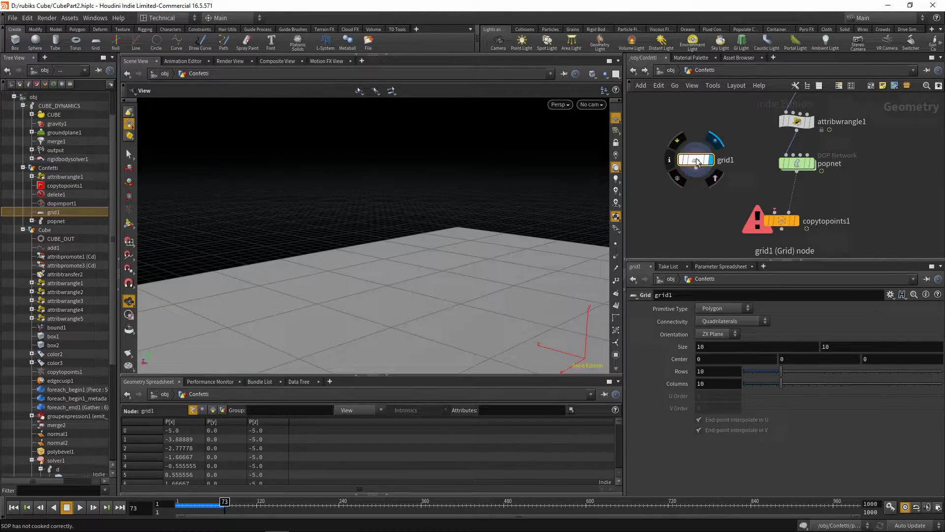
# - Set grid1's size to 3 by 6 with 2 rows and 2 columns
pyautogui.doubleClick(758, 347)
pyautogui.write('3')
pyautogui.press('Tab')
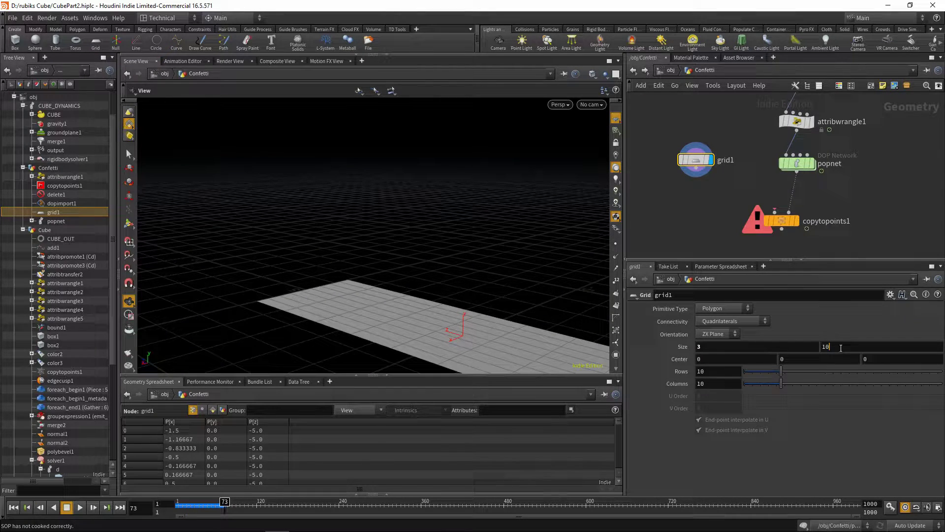
pyautogui.write('6')
pyautogui.press('Return')
pyautogui.doubleClick(704, 371)
pyautogui.write('2')
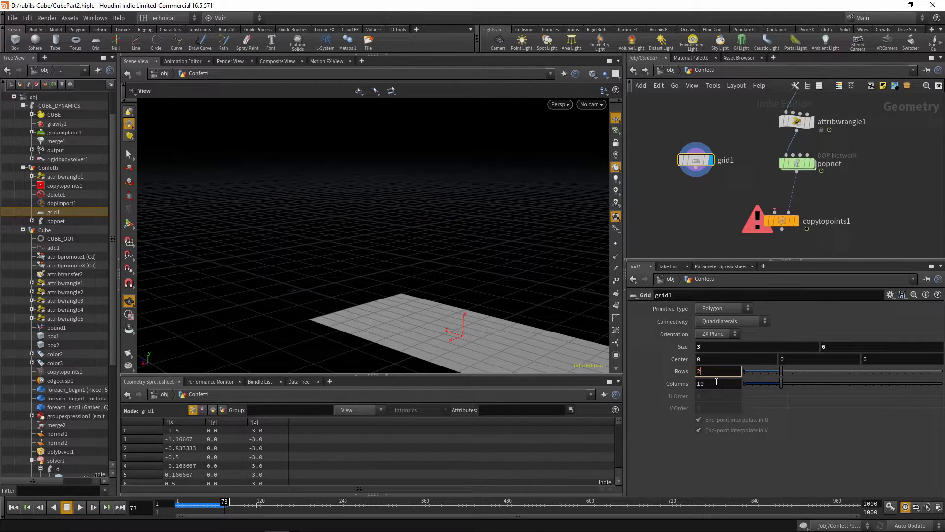
pyautogui.press('Tab')
pyautogui.write('2')
pyautogui.press('Return')
pyautogui.keyDown('alt'); pyautogui.moveTo(516, 331); pyautogui.dragTo(469, 292); pyautogui.keyUp('alt')
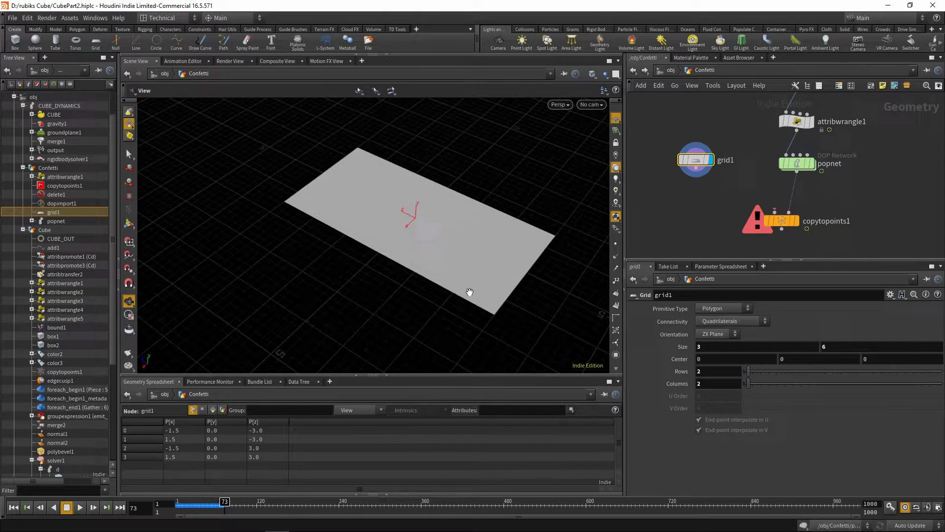
pyautogui.press('Tab')
# - Add a Subdivide node under grid1 and display the subdivided plane
pyautogui.write('subdi')
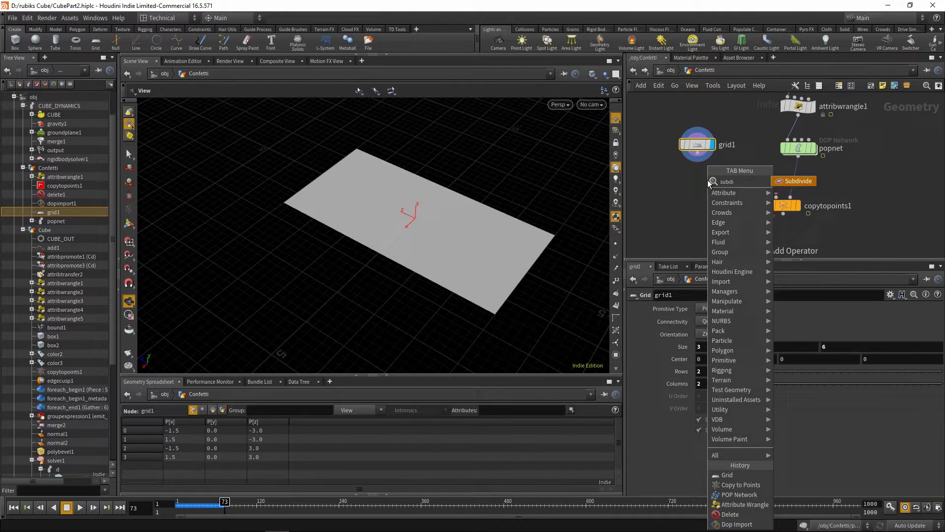
pyautogui.press('Return')
pyautogui.click(693, 177)
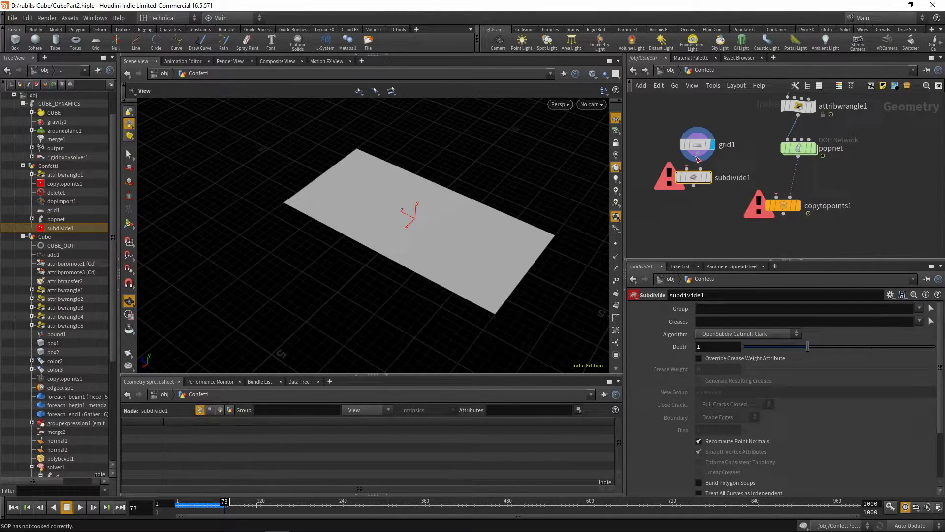
pyautogui.click(707, 179)
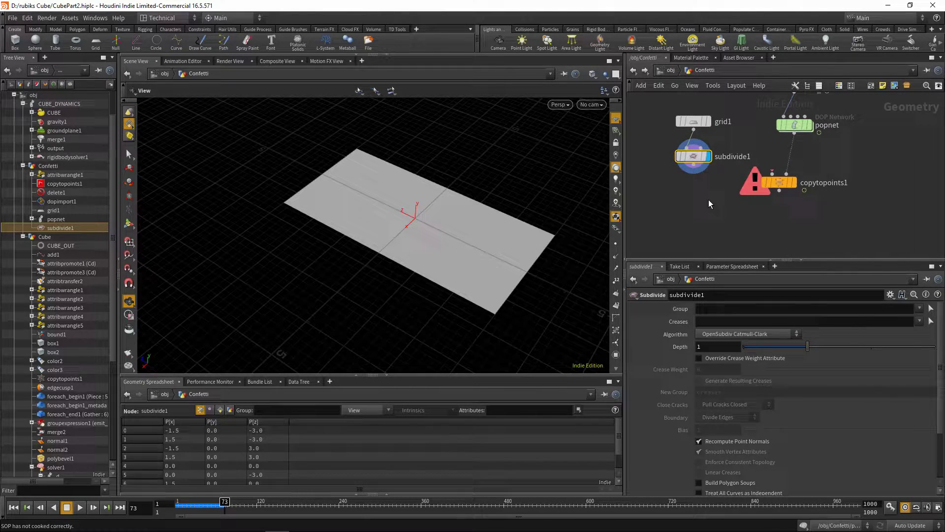
# - Add polyextrude1 below subdivide1 with distance 0.1 and Output Back enabled
pyautogui.press('Tab')
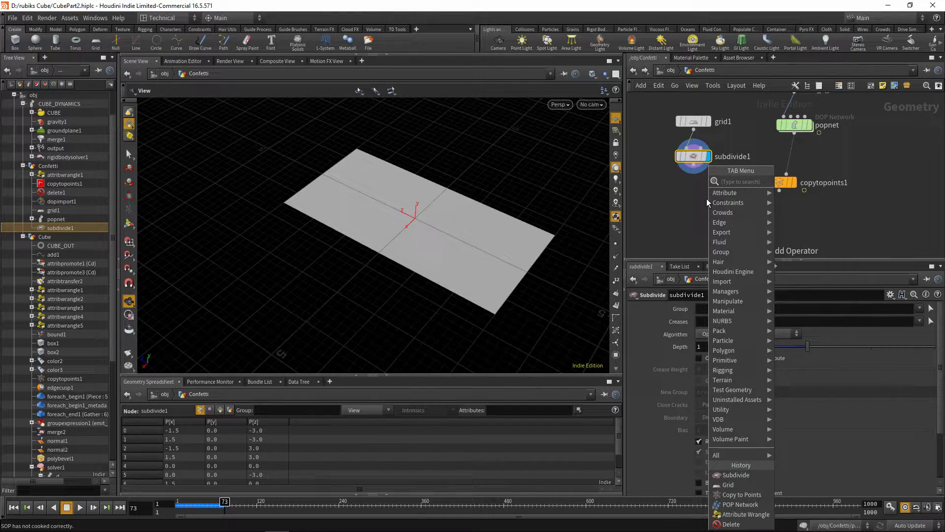
pyautogui.write('polyex')
pyautogui.click(786, 182)
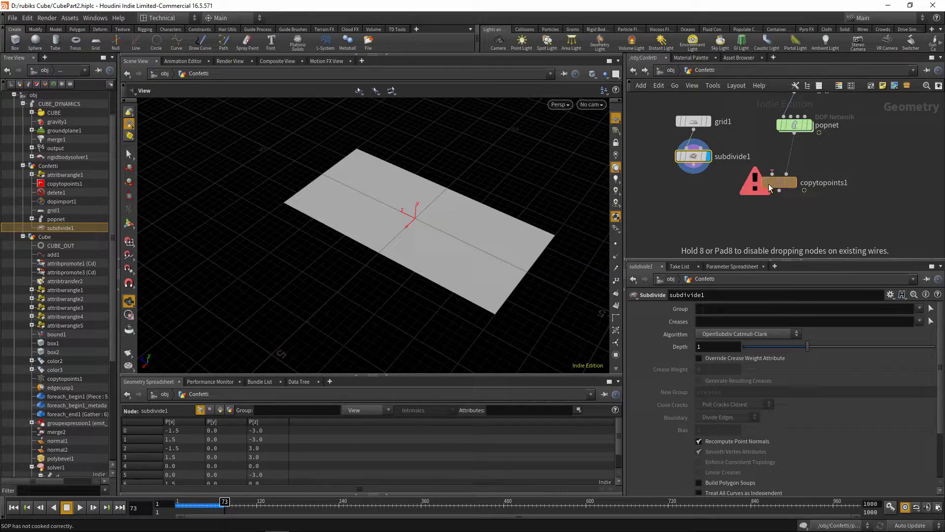
pyautogui.click(696, 191)
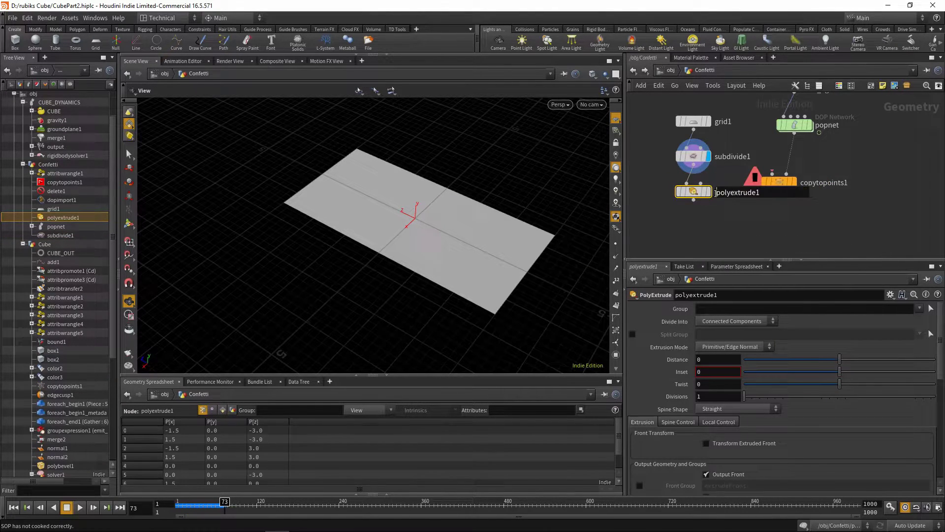
pyautogui.moveTo(439, 290); pyautogui.dragTo(479, 281)
pyautogui.click(709, 358)
pyautogui.write('0.1')
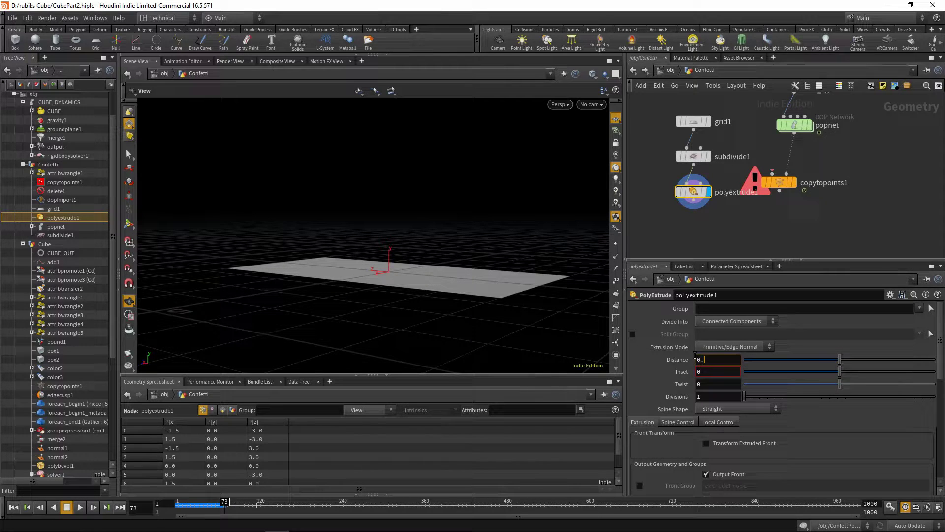
pyautogui.press('Return')
pyautogui.scroll(-3, 702, 466)
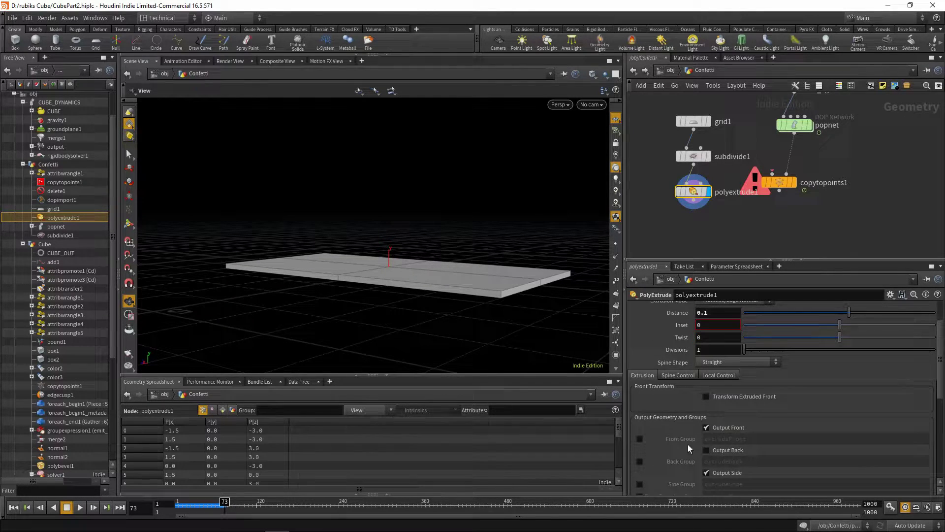
pyautogui.click(718, 451)
# - Inspect the extruded slab and start a wire from polyextrude1's output
pyautogui.moveTo(468, 294)
pyautogui.mouseDown()
pyautogui.moveTo(464, 253)
pyautogui.moveTo(469, 310)
pyautogui.moveTo(467, 276)
pyautogui.mouseUp()
pyautogui.moveTo(770, 201); pyautogui.dragTo(754, 189, button='middle')
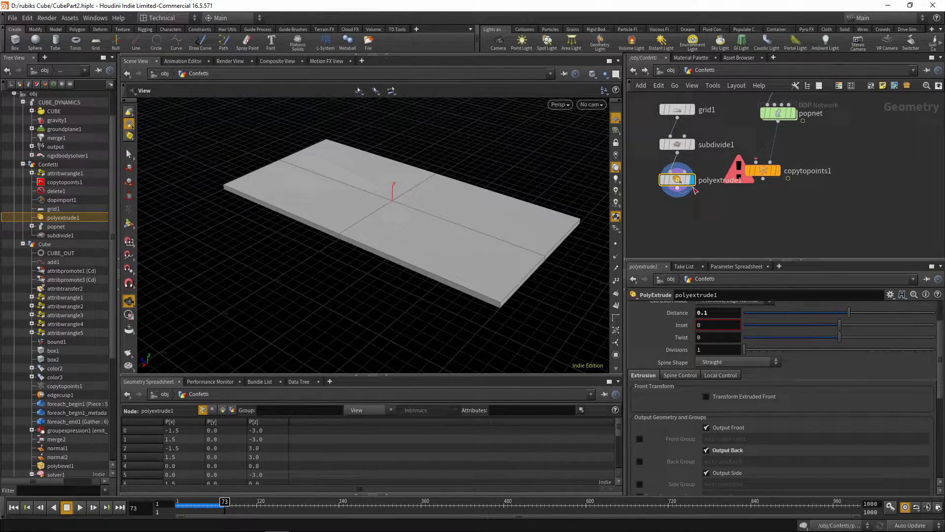
pyautogui.click(695, 189)
# - Connect the slab into copytopoints1 and scrub through the confetti animation
pyautogui.click(768, 171)
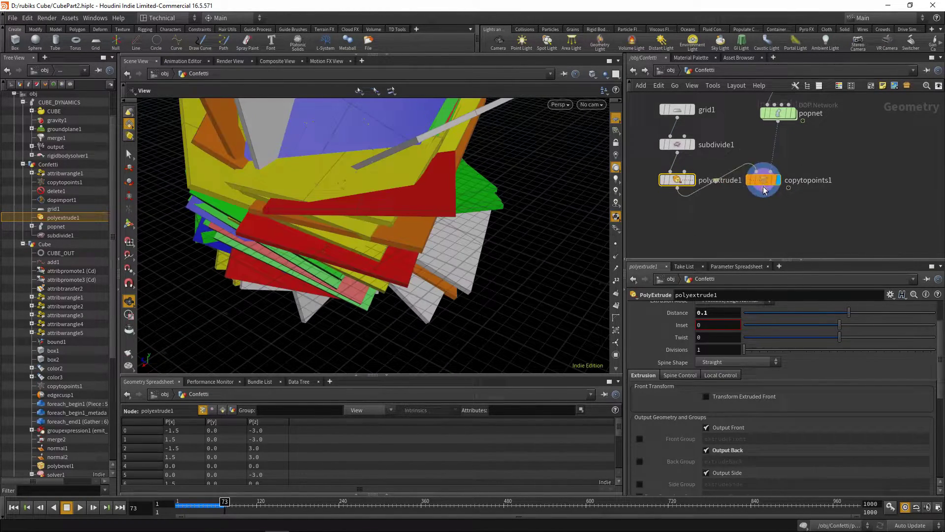
pyautogui.moveTo(764, 191); pyautogui.dragTo(762, 215)
pyautogui.moveTo(325, 212); pyautogui.dragTo(433, 256)
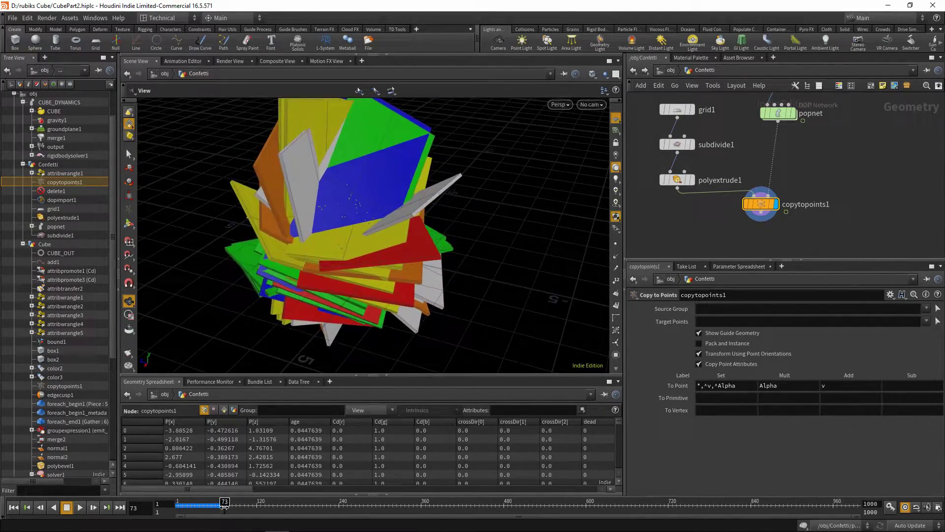
pyautogui.moveTo(224, 505)
pyautogui.mouseDown()
pyautogui.moveTo(185, 505)
pyautogui.moveTo(211, 505)
pyautogui.mouseUp()
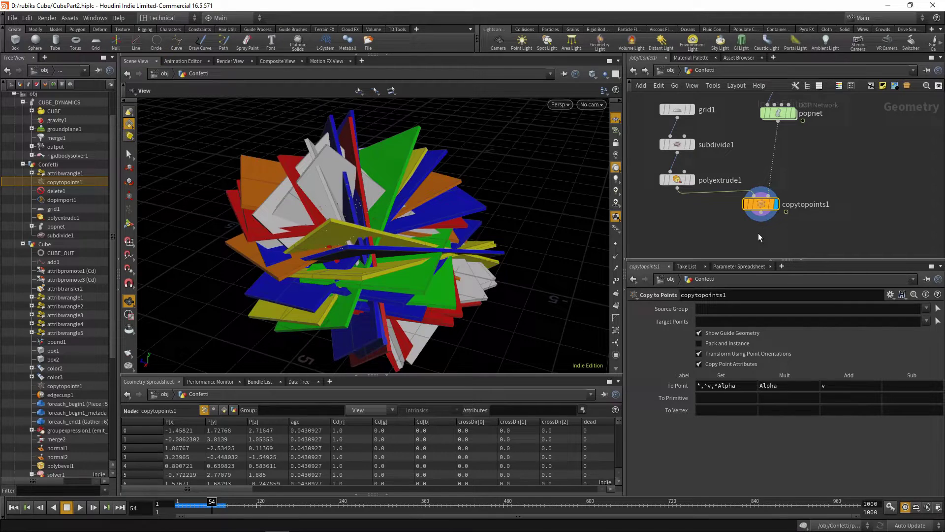
pyautogui.press('Tab')
pyautogui.write('aw')
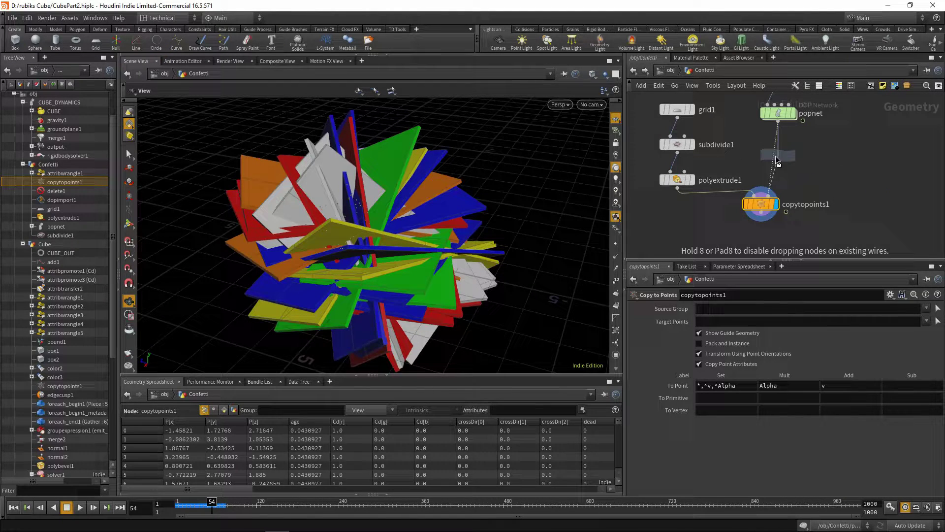
pyautogui.click(777, 160)
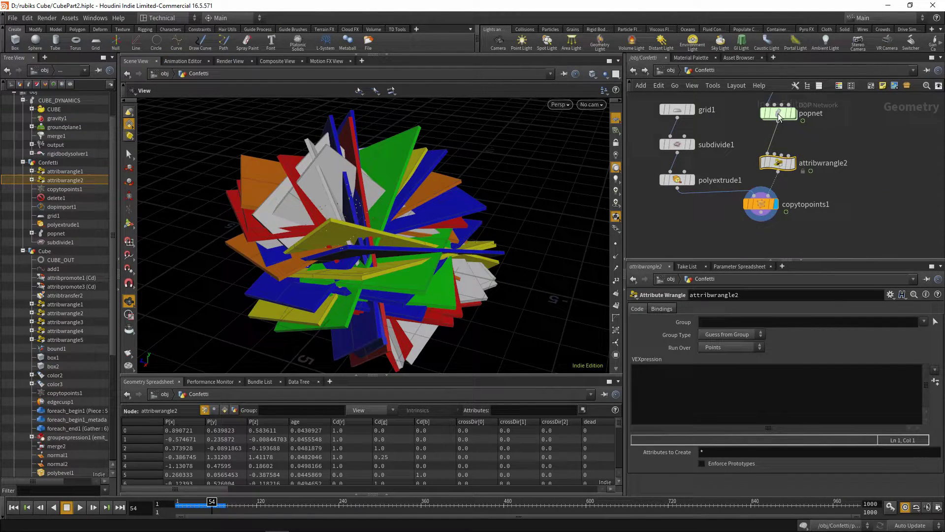
pyautogui.click(670, 391)
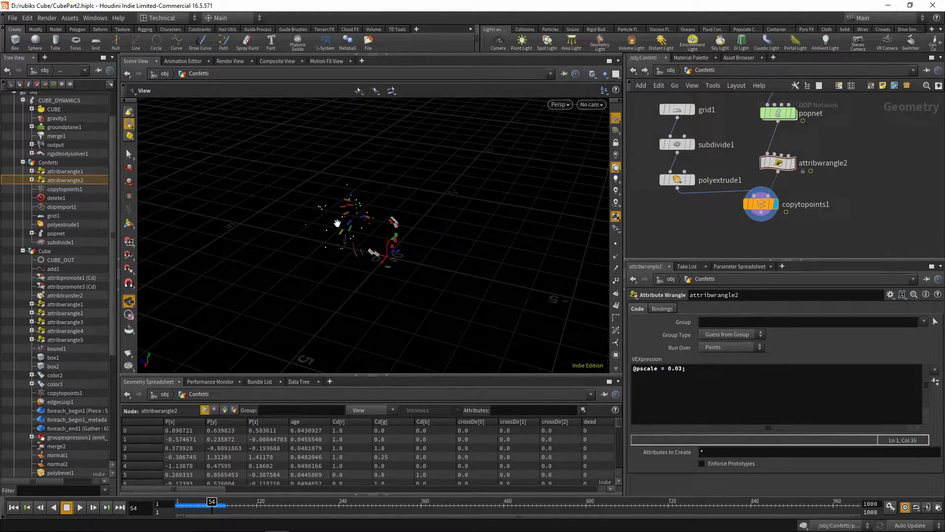
pyautogui.moveTo(338, 221); pyautogui.dragTo(376, 234)
pyautogui.moveTo(217, 506); pyautogui.dragTo(237, 508)
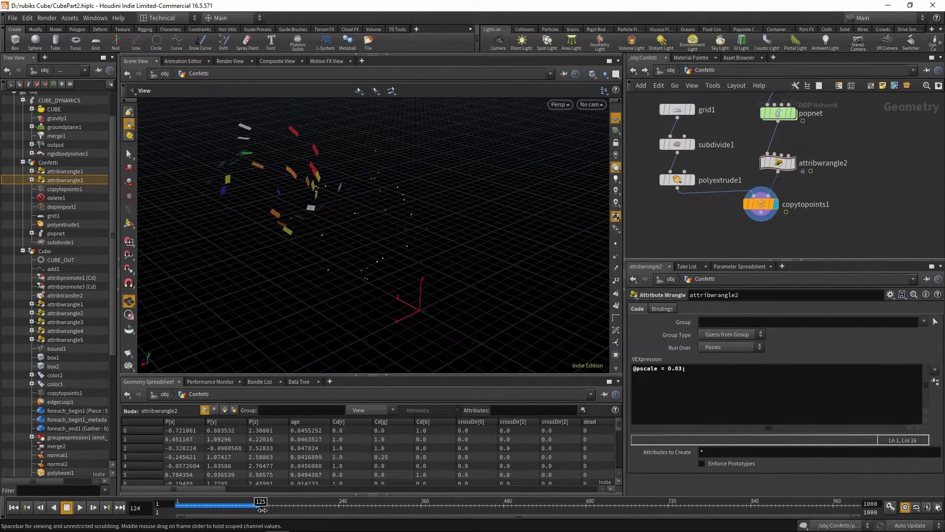
# - Add assemble1 below copytopoints1 with Create Packed Geometry on, transferring all attributes (*)
pyautogui.moveTo(802, 258); pyautogui.dragTo(819, 205, button='middle')
pyautogui.press('Tab')
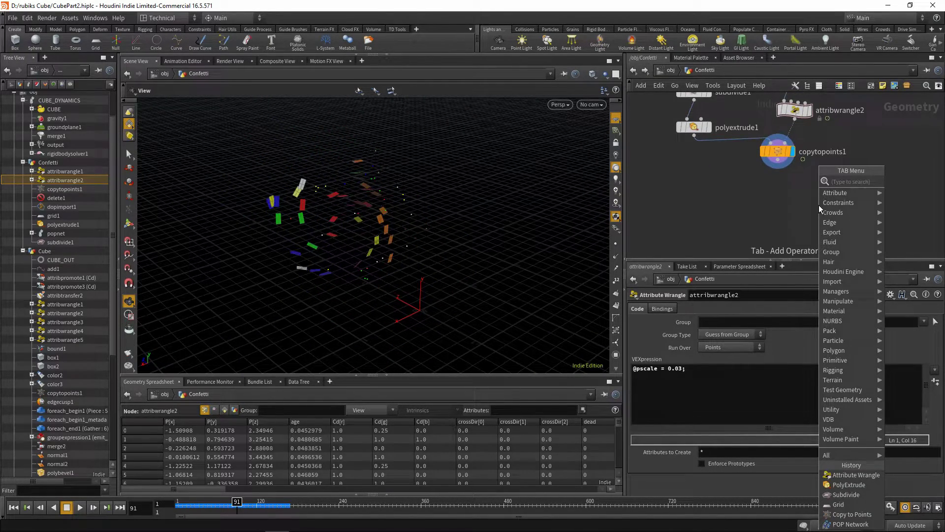
pyautogui.write('ass')
pyautogui.click(888, 186)
pyautogui.click(771, 194)
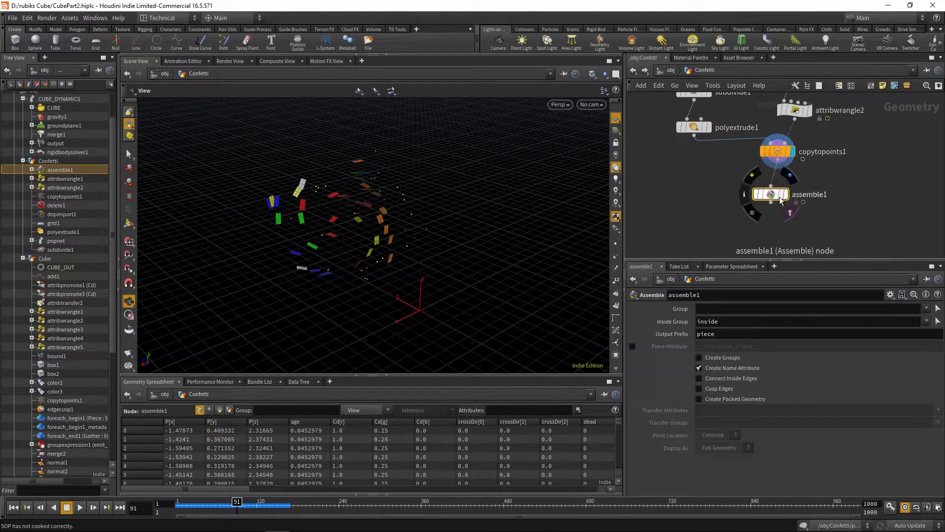
pyautogui.moveTo(781, 199); pyautogui.dragTo(788, 204)
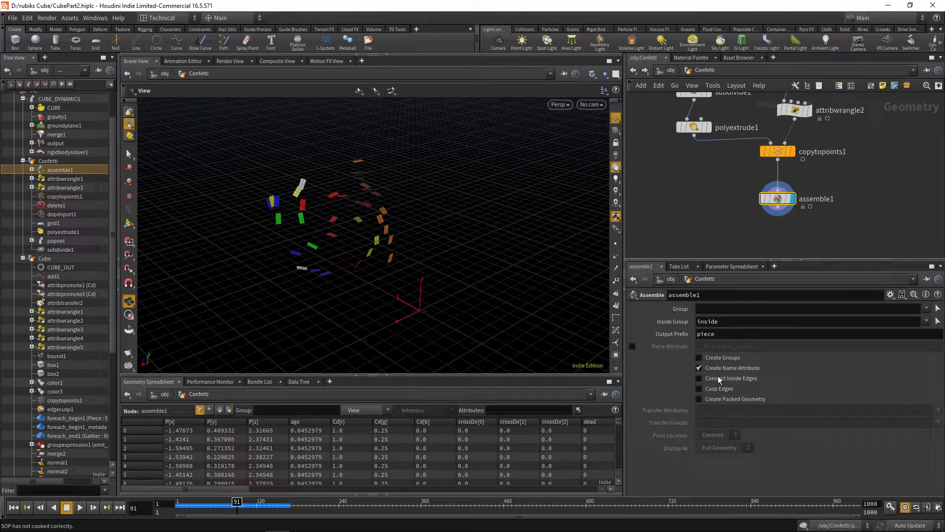
pyautogui.click(699, 399)
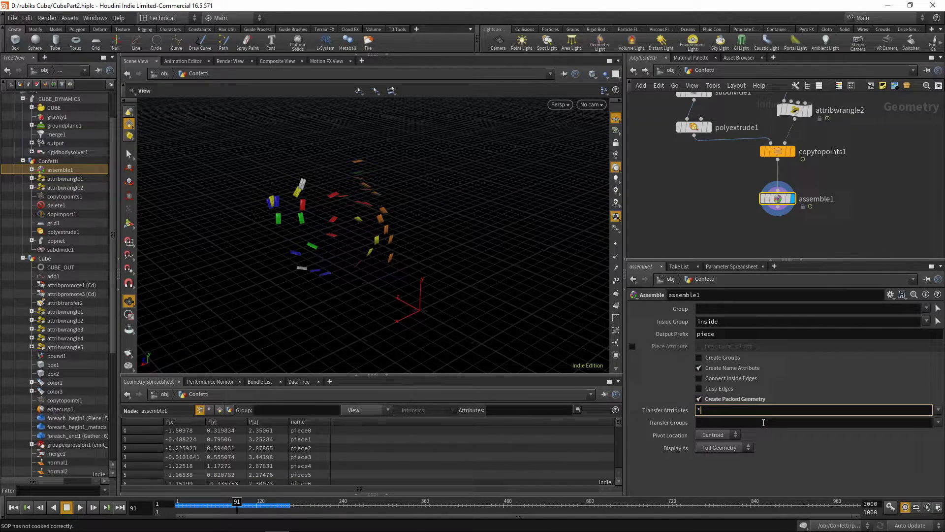
pyautogui.press('Return')
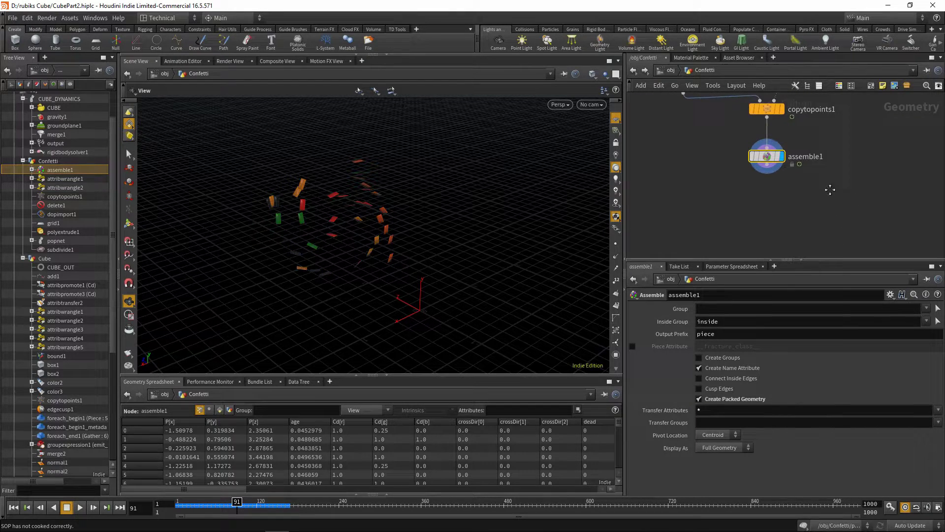
# - Add a Null below assemble1 and name it Confetti_Emitter
pyautogui.press('Tab')
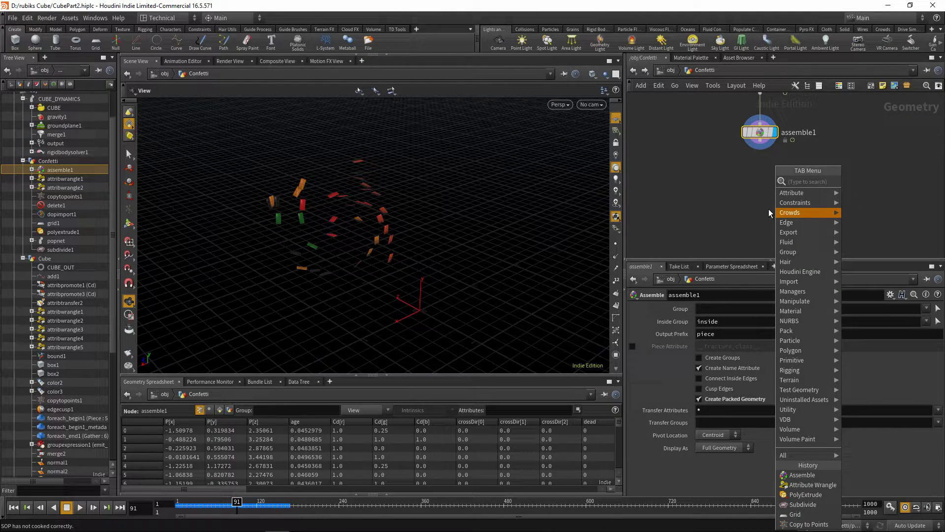
pyautogui.write('nul')
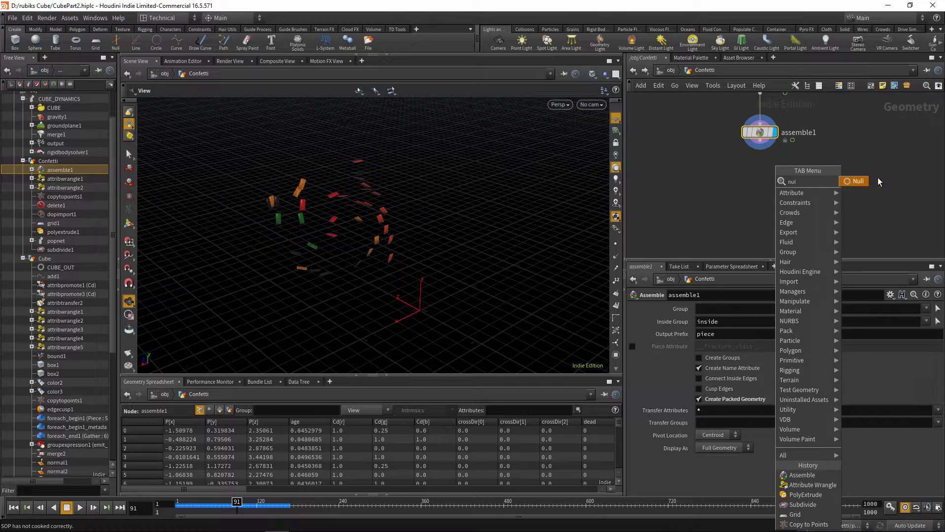
pyautogui.press('Return')
pyautogui.click(760, 188)
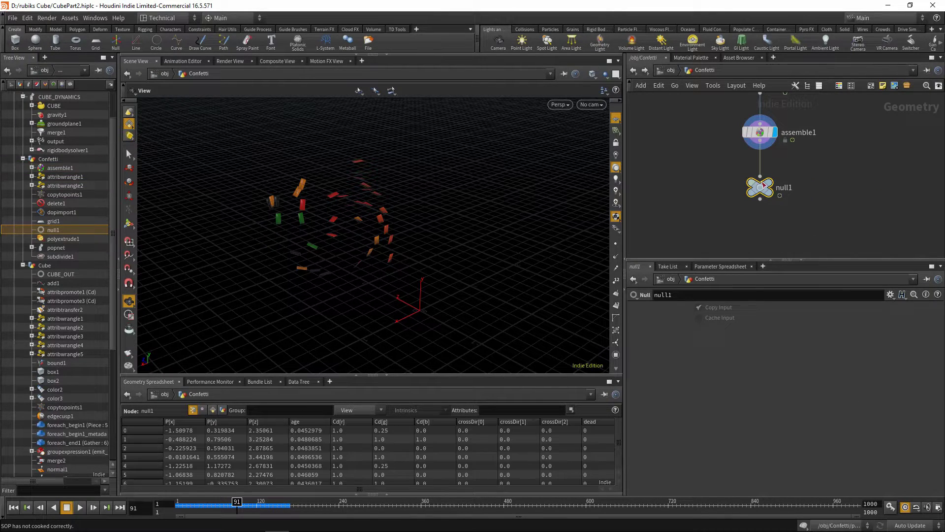
pyautogui.doubleClick(786, 188)
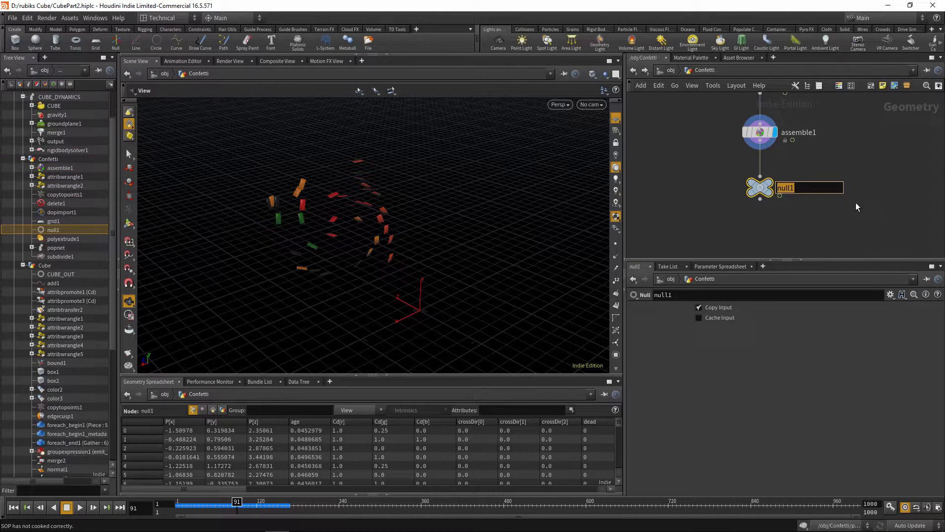
pyautogui.write('Confetti_Emitter')
# - Confirm the Confetti_Emitter name and add a second Null near the import nodes
pyautogui.press('Return')
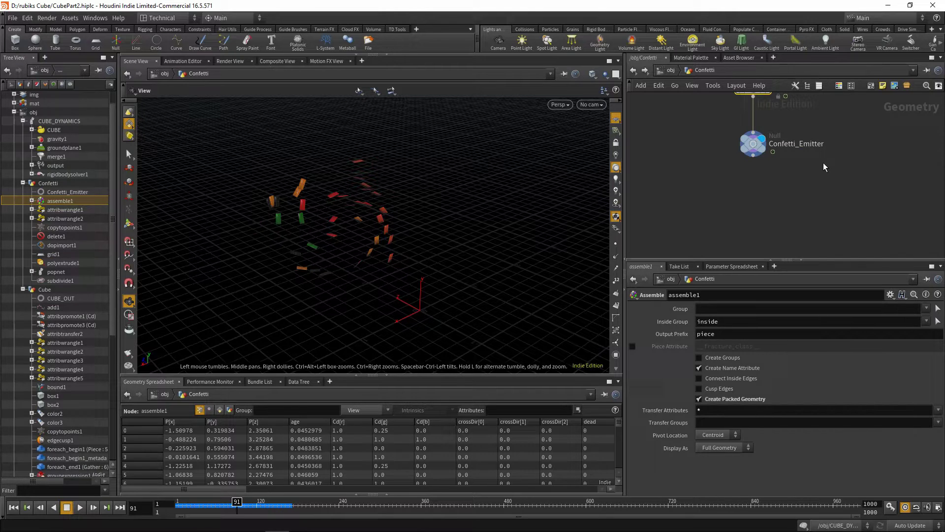
pyautogui.scroll(-2, 827, 127)
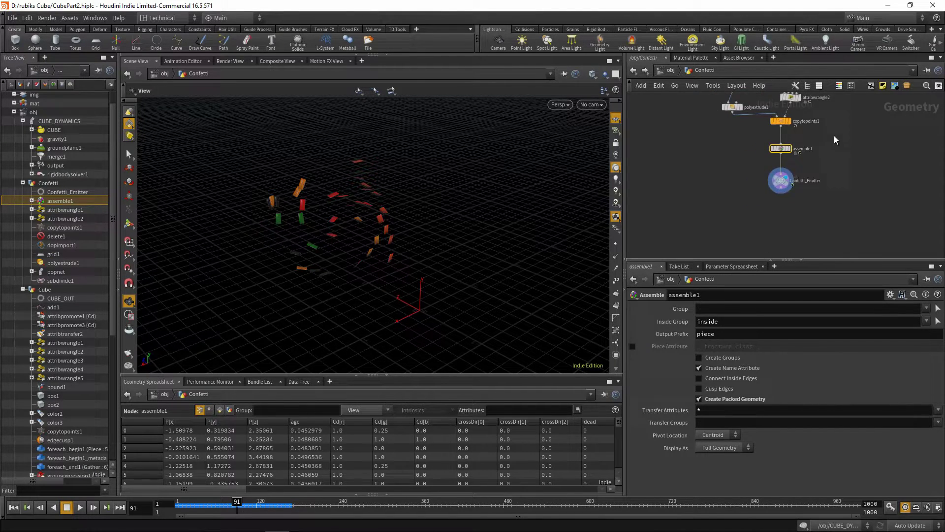
pyautogui.moveTo(834, 135); pyautogui.dragTo(806, 192, button='middle')
pyautogui.press('Tab')
pyautogui.write('n')
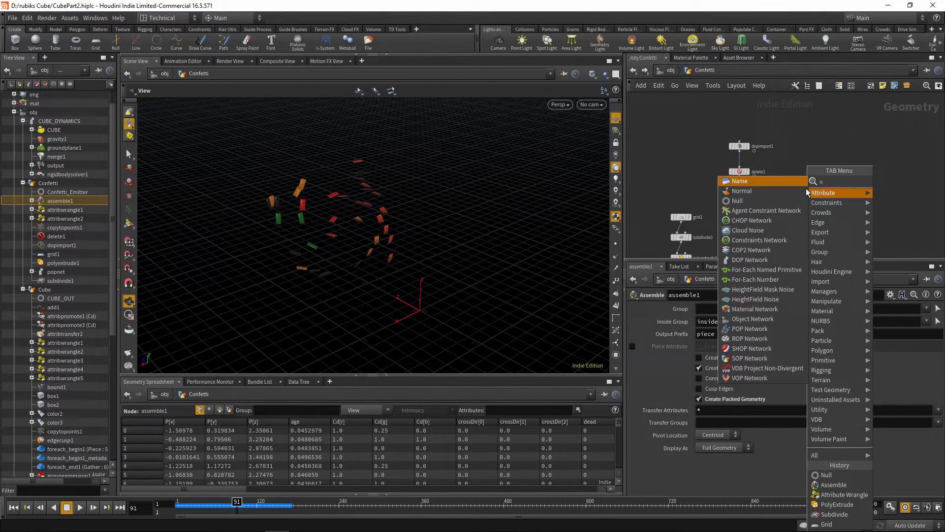
pyautogui.write('ull')
pyautogui.press('Return')
pyautogui.click(806, 188)
# - Wire dopimport1 into the new null and rename it Cube_Collider_OUT
pyautogui.scroll(1, 783, 155)
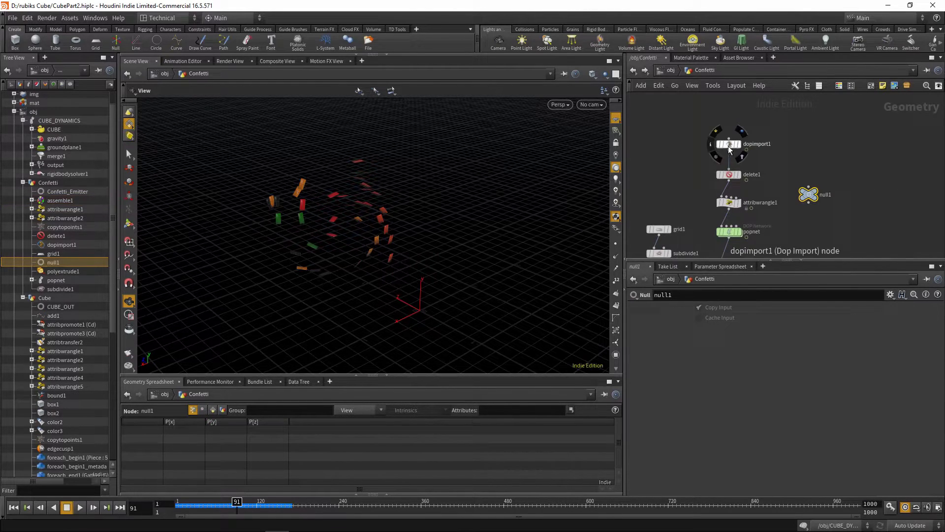
pyautogui.click(729, 150)
pyautogui.click(810, 187)
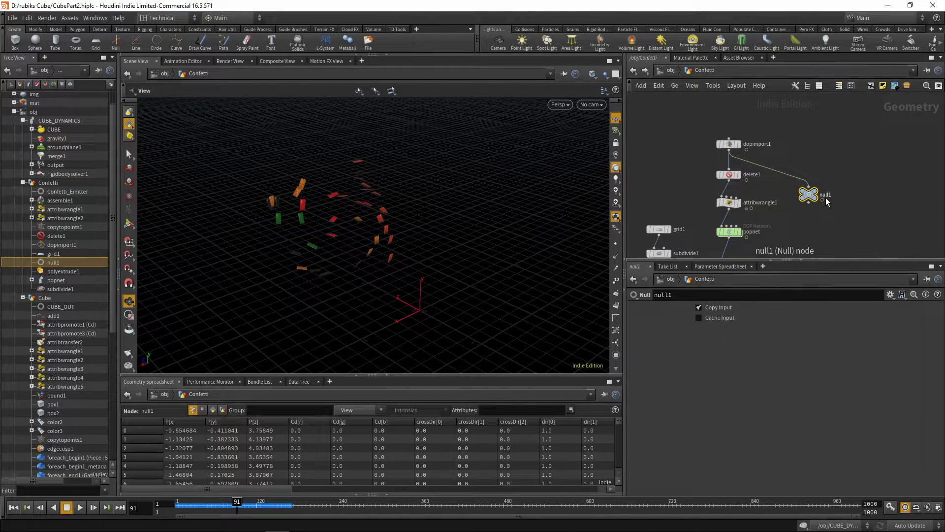
pyautogui.doubleClick(826, 195)
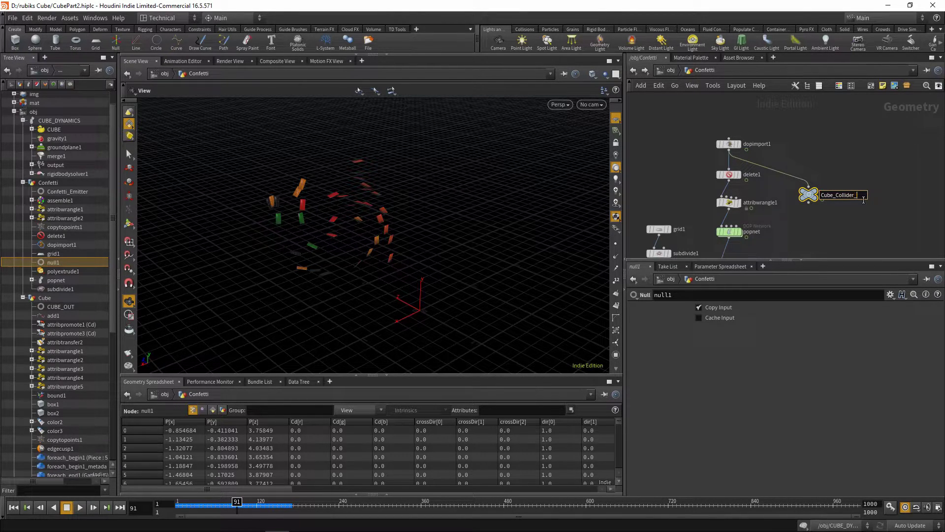
pyautogui.write('Cube_Collider_OUT')
pyautogui.press('Return')
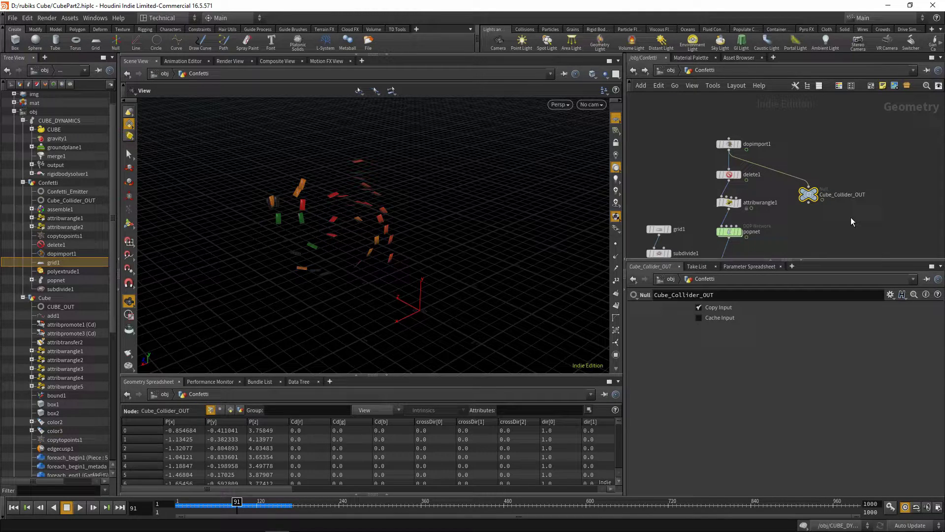
pyautogui.scroll(-2, 850, 217)
# - At object level, add a DOP Network below Confetti and turn off Confetti's display flag
pyautogui.press('u')
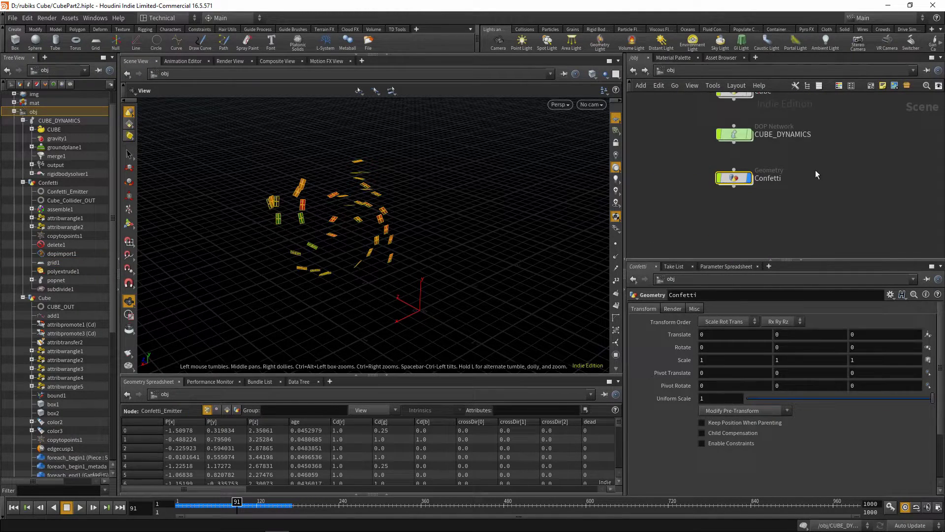
pyautogui.press('Tab')
pyautogui.write('dop')
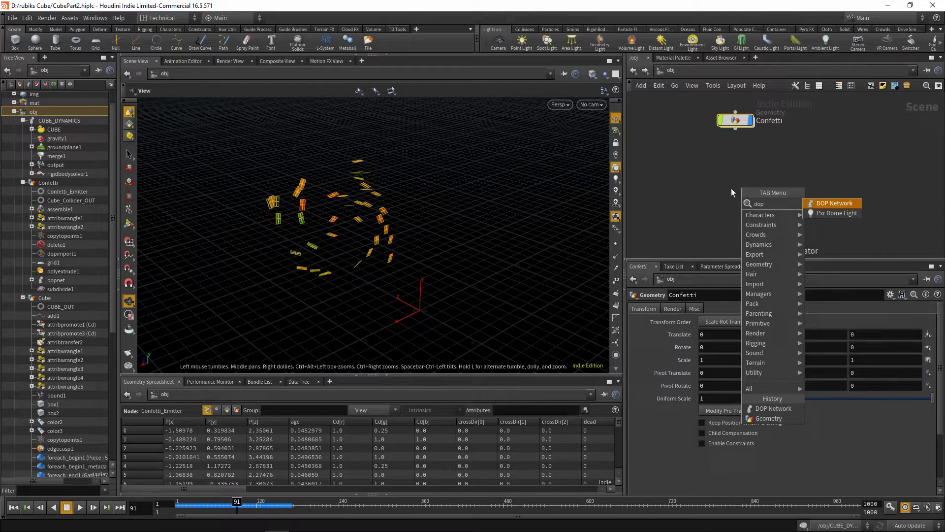
pyautogui.click(827, 206)
pyautogui.click(743, 171)
pyautogui.moveTo(752, 128); pyautogui.dragTo(753, 148, button='middle')
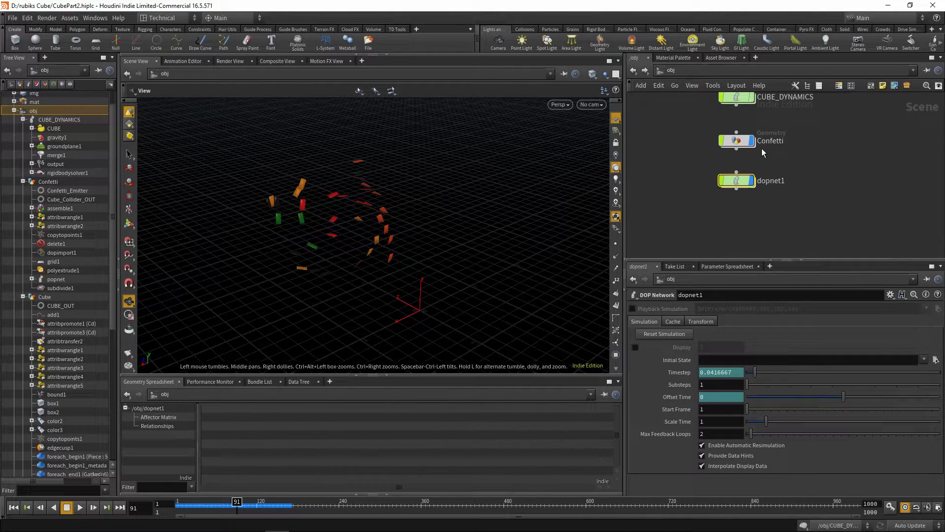
pyautogui.click(752, 143)
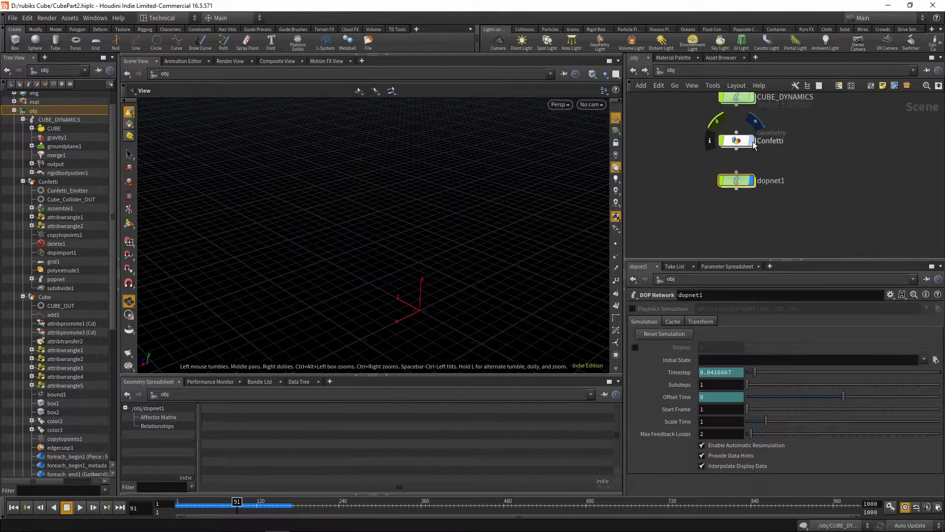
# - Rename the DOP network Confetti_Dynamics and dive inside it
pyautogui.doubleClick(767, 182)
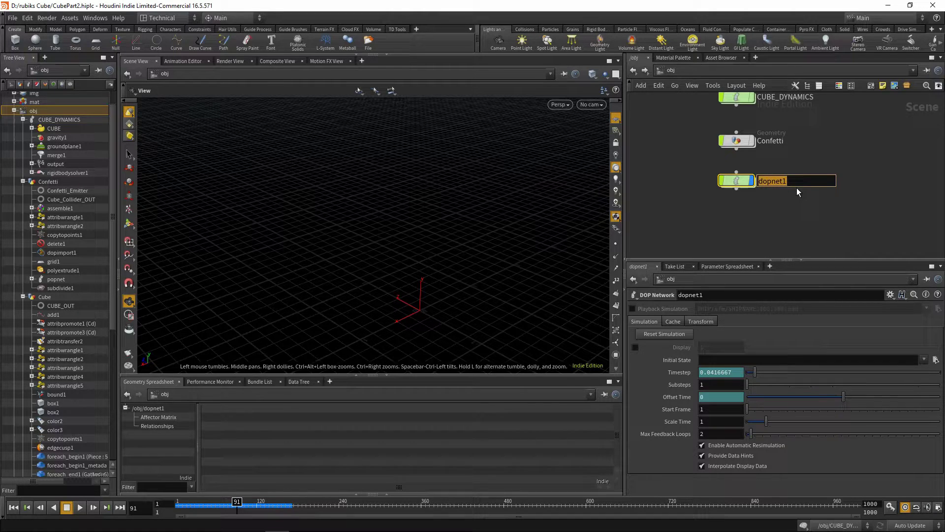
pyautogui.write('Co')
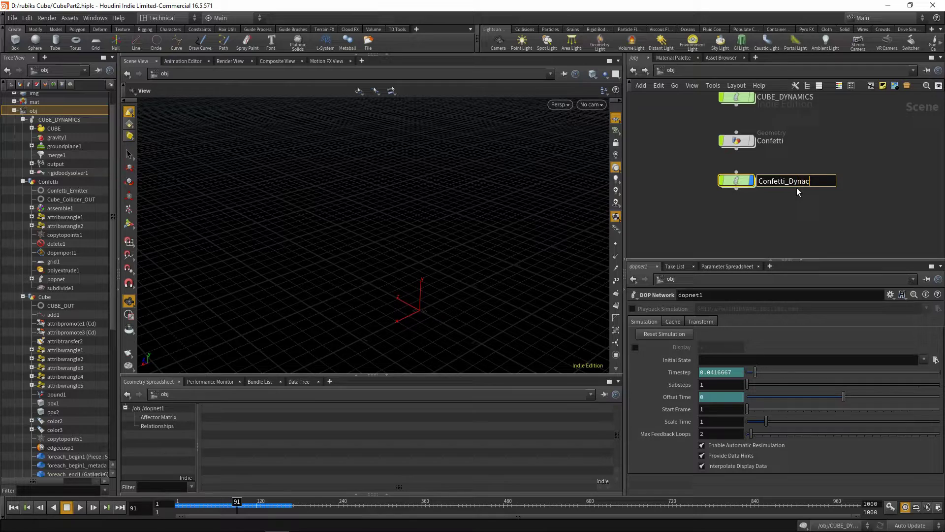
pyautogui.write('nfetti_Dynamics')
pyautogui.press('Return')
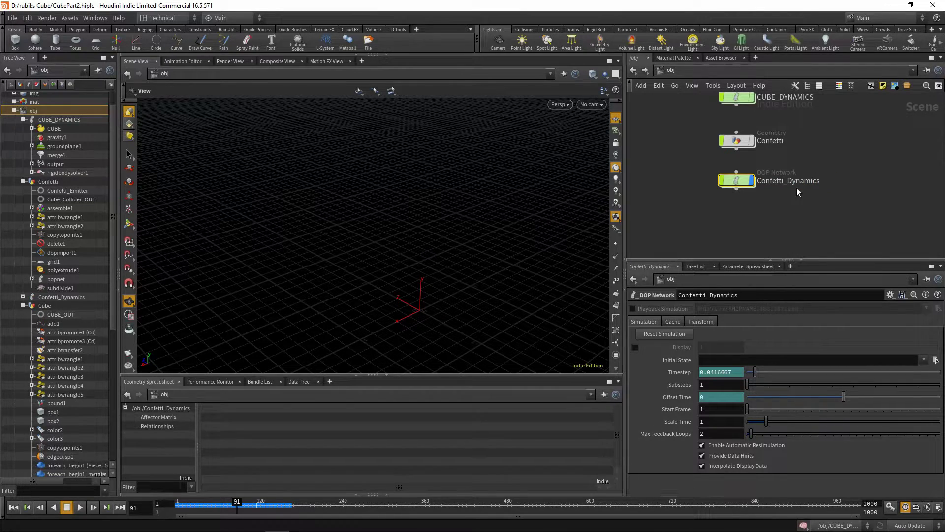
pyautogui.doubleClick(736, 181)
pyautogui.moveTo(793, 186); pyautogui.dragTo(793, 218)
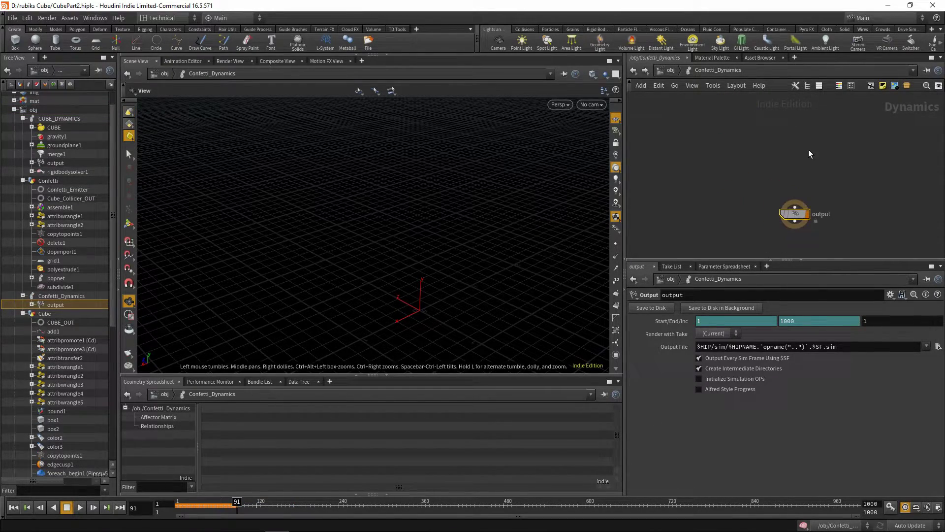
# - Add a Bullet Solver and an RBD Packed Object node
pyautogui.press('Tab')
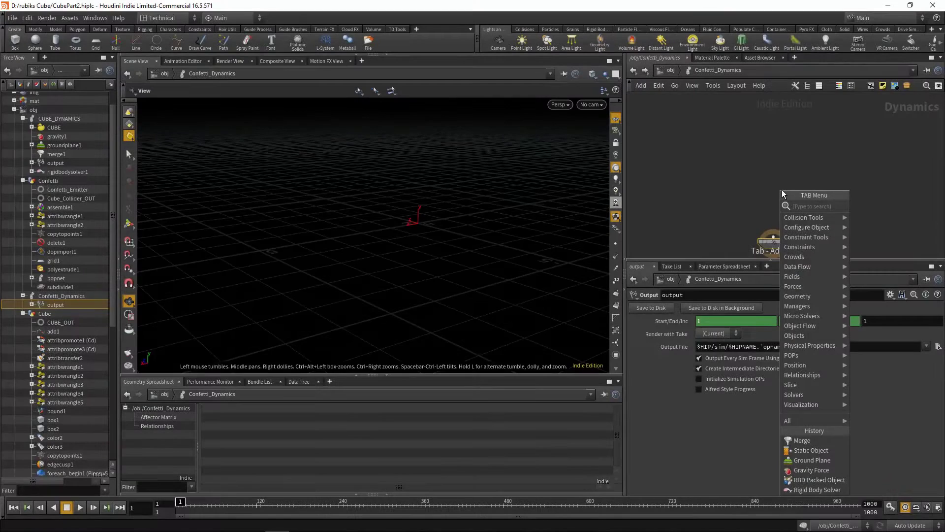
pyautogui.write('bulle')
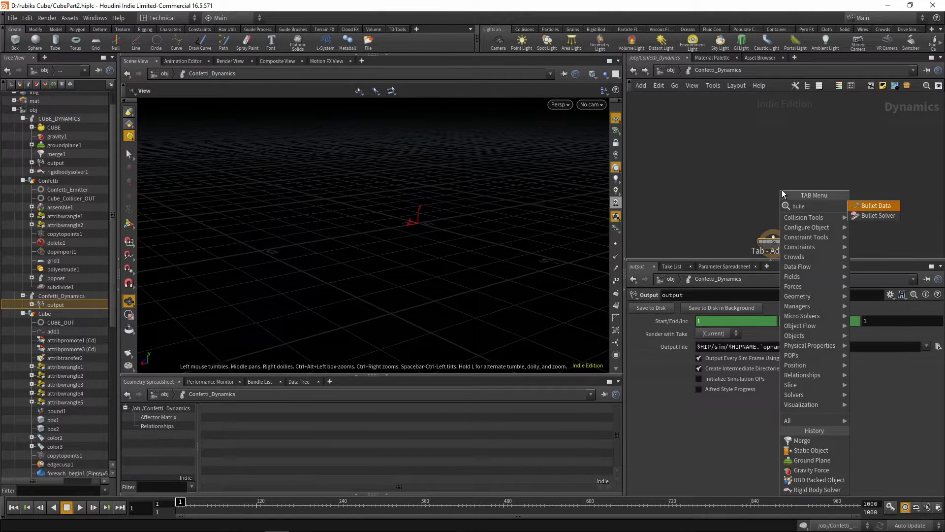
pyautogui.press('Down')
pyautogui.press('Return')
pyautogui.click(782, 188)
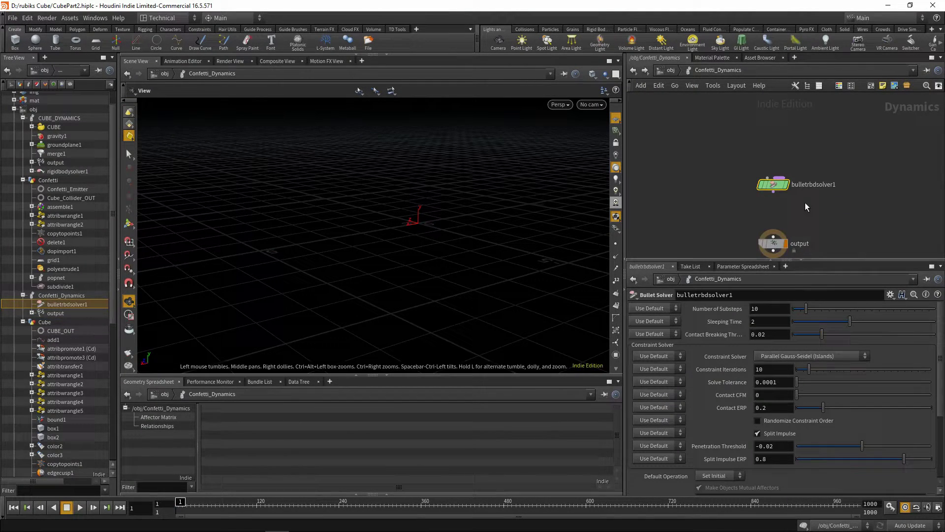
pyautogui.press('Tab')
pyautogui.write('rbd')
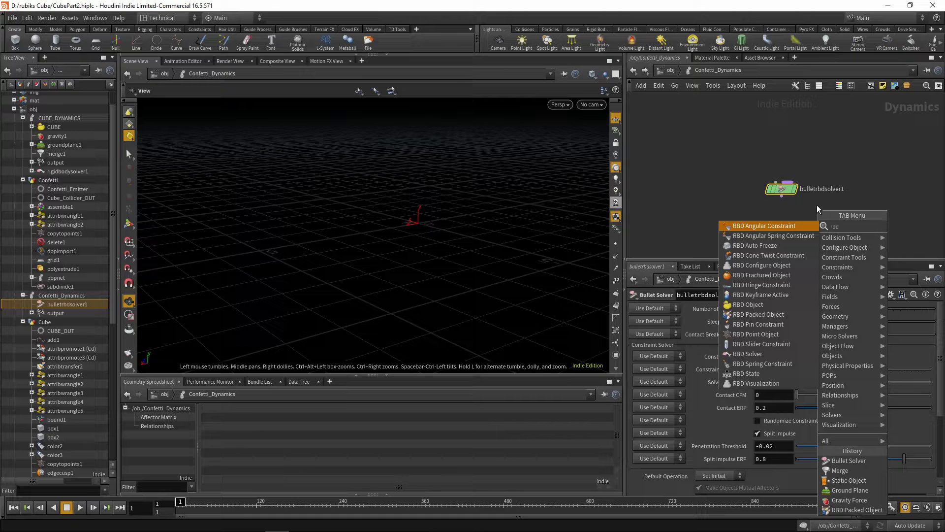
pyautogui.click(763, 313)
pyautogui.click(731, 144)
pyautogui.moveTo(782, 186); pyautogui.dragTo(805, 179)
# - Add multisolver1 and arrange it beneath the two new nodes
pyautogui.press('Tab')
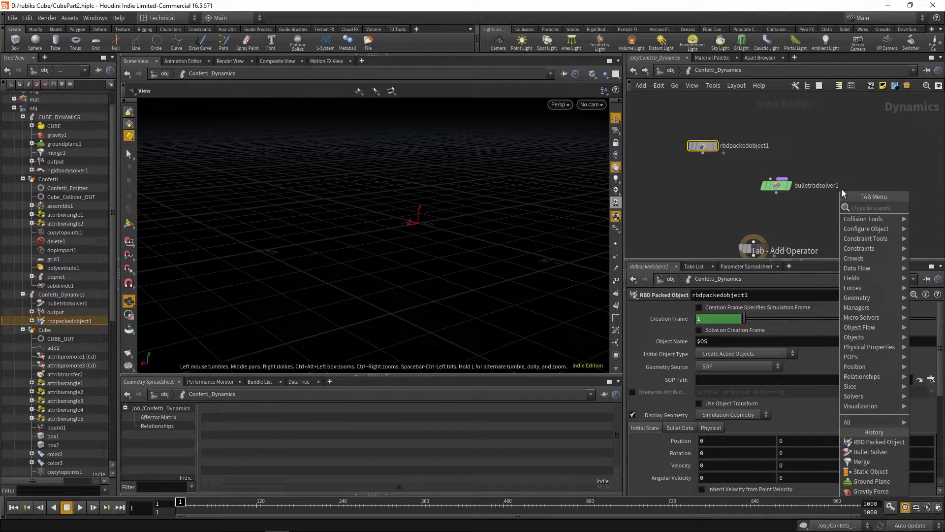
pyautogui.write('gravity')
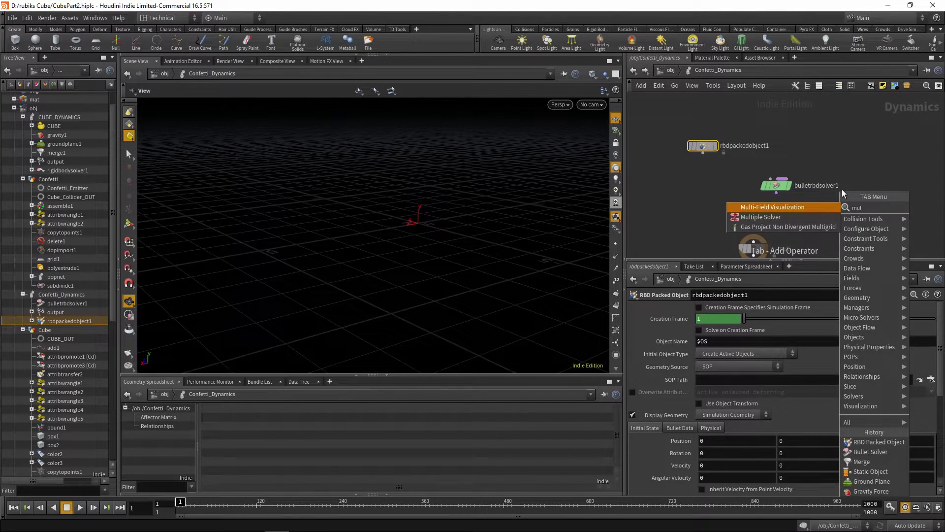
pyautogui.press('Return')
pyautogui.click(739, 202)
pyautogui.moveTo(778, 185); pyautogui.dragTo(812, 170)
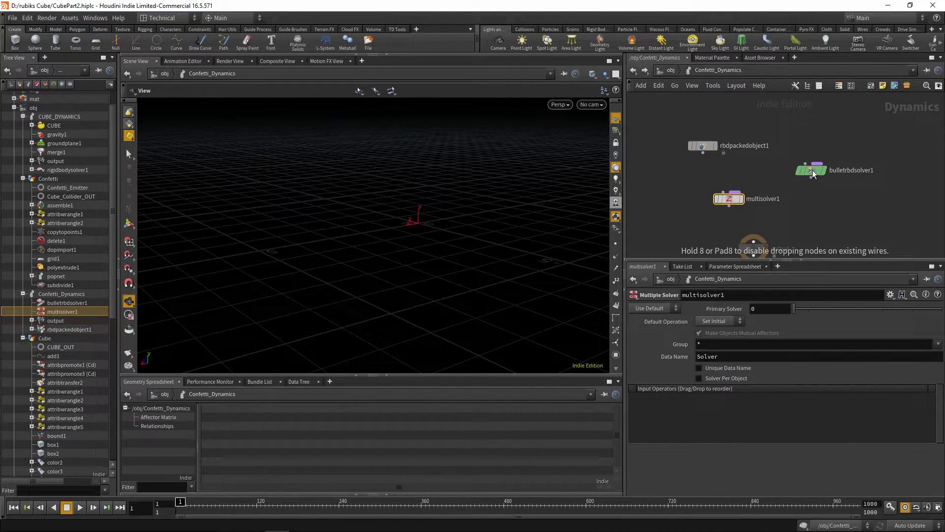
pyautogui.moveTo(734, 201); pyautogui.dragTo(760, 195)
# - Wire rbdpackedobject1 and bulletrbdsolver1 into multisolver1, and multisolver1 into the output
pyautogui.click(705, 154)
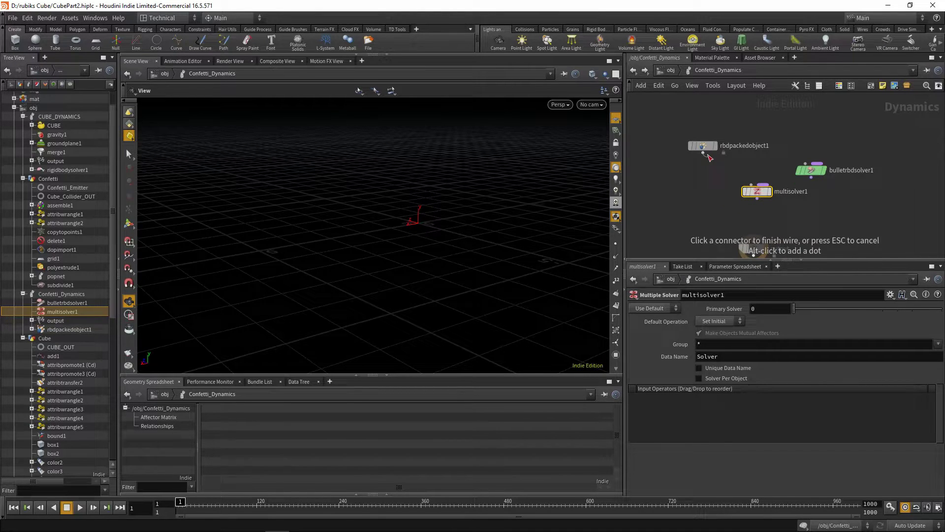
pyautogui.click(757, 185)
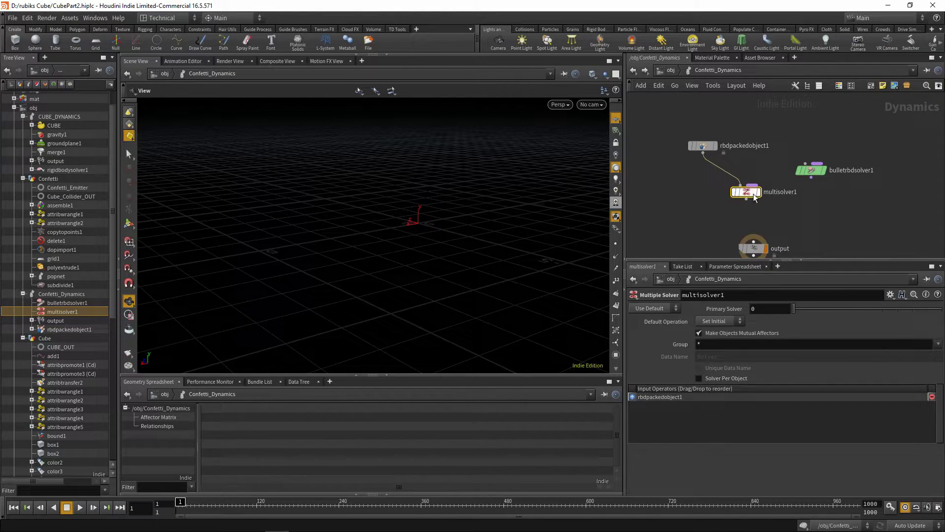
pyautogui.moveTo(811, 170); pyautogui.dragTo(772, 149)
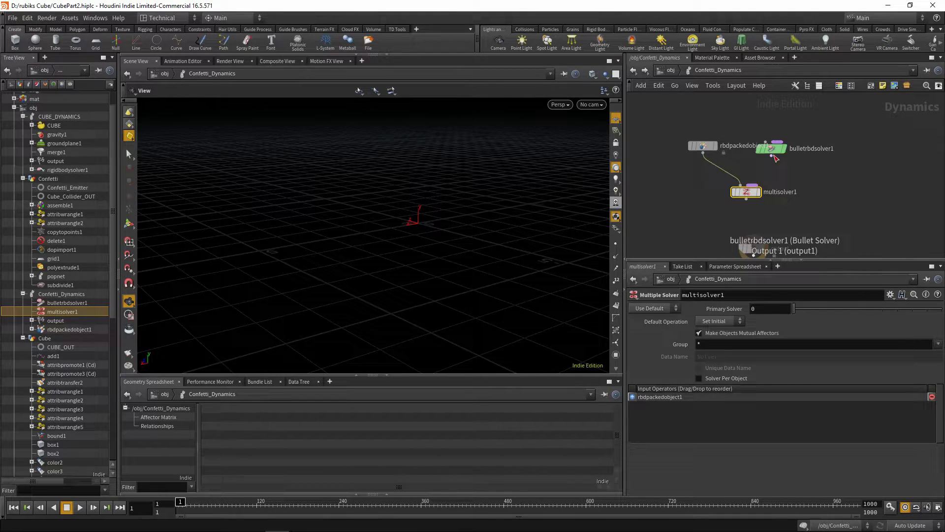
pyautogui.click(772, 156)
pyautogui.click(752, 185)
pyautogui.press('l')
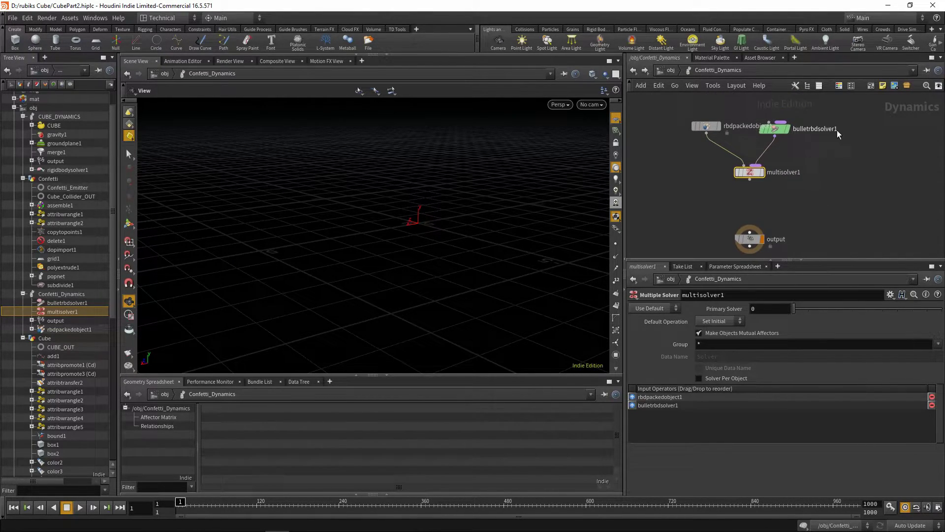
pyautogui.click(749, 179)
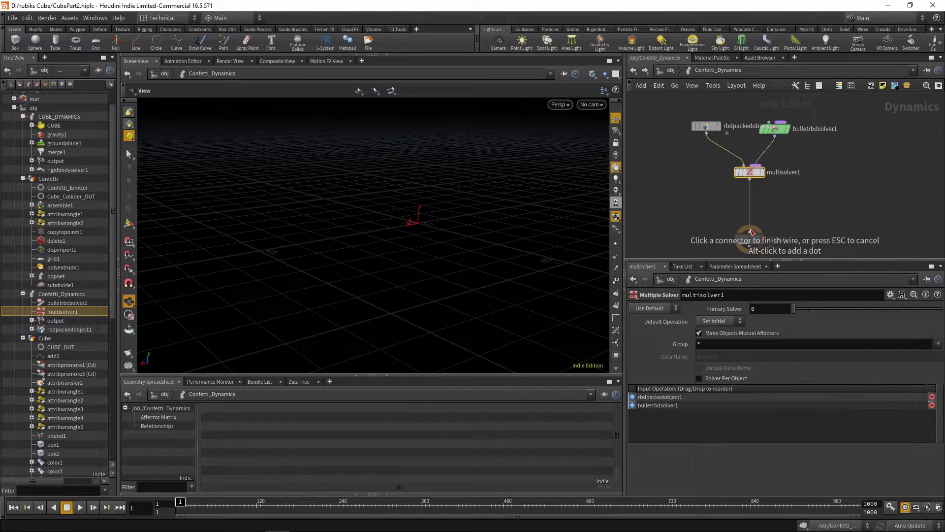
pyautogui.click(749, 233)
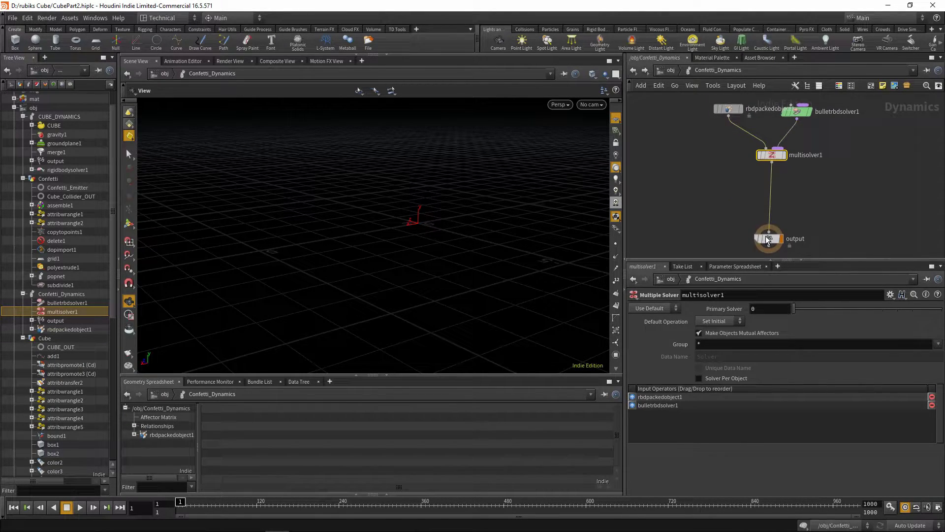
pyautogui.press('Tab')
# - Insert gravity1 and merge1 on the wire between multisolver1 and the output
pyautogui.write('gravity')
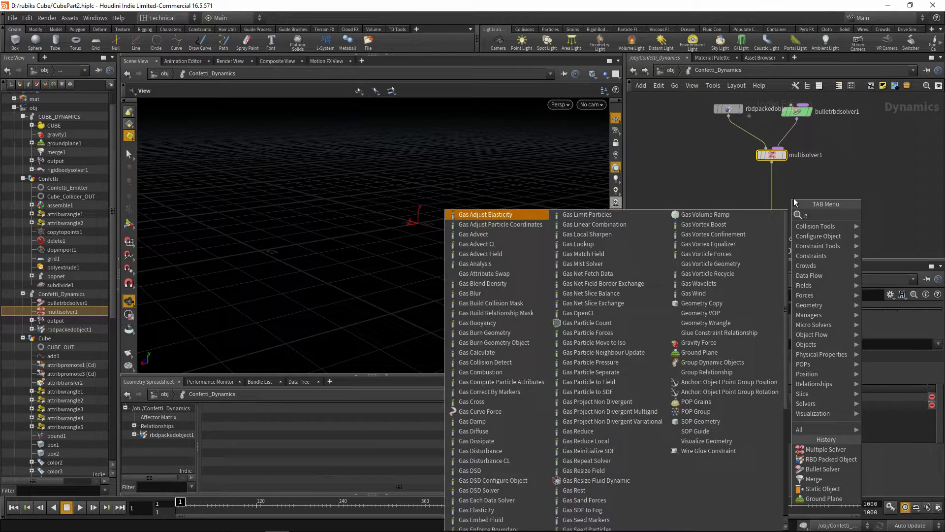
pyautogui.press('Return')
pyautogui.click(759, 212)
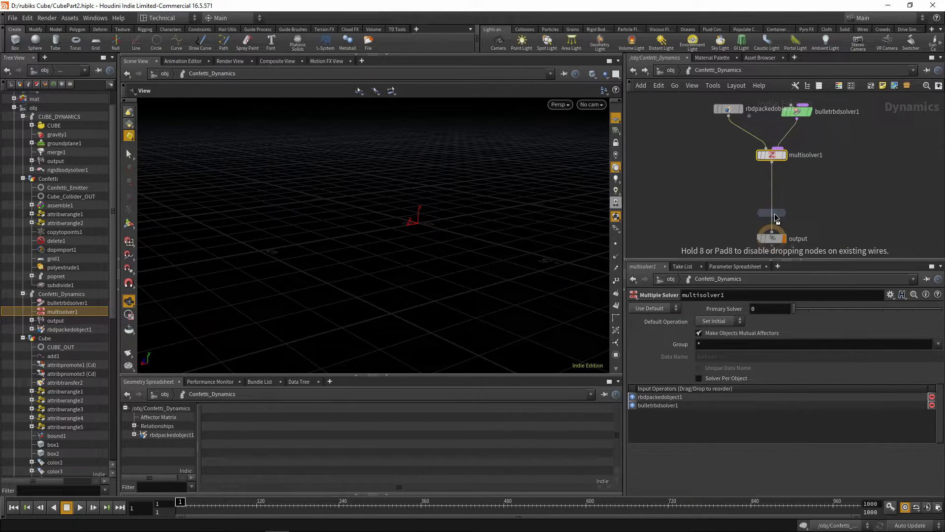
pyautogui.press('Tab')
pyautogui.write('merge')
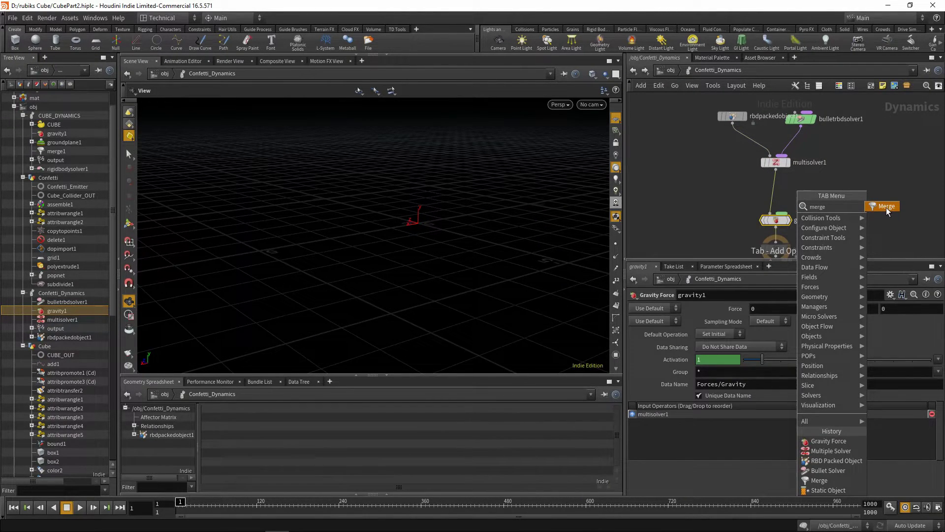
pyautogui.click(887, 209)
pyautogui.click(777, 199)
# - Add groundplane1 and wire it into merge1
pyautogui.press('Tab')
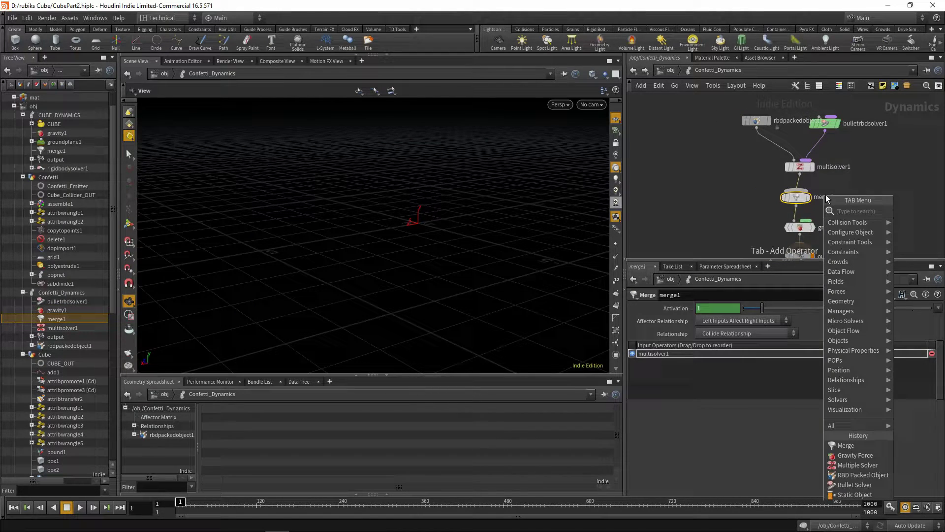
pyautogui.write('ground')
pyautogui.press('Return')
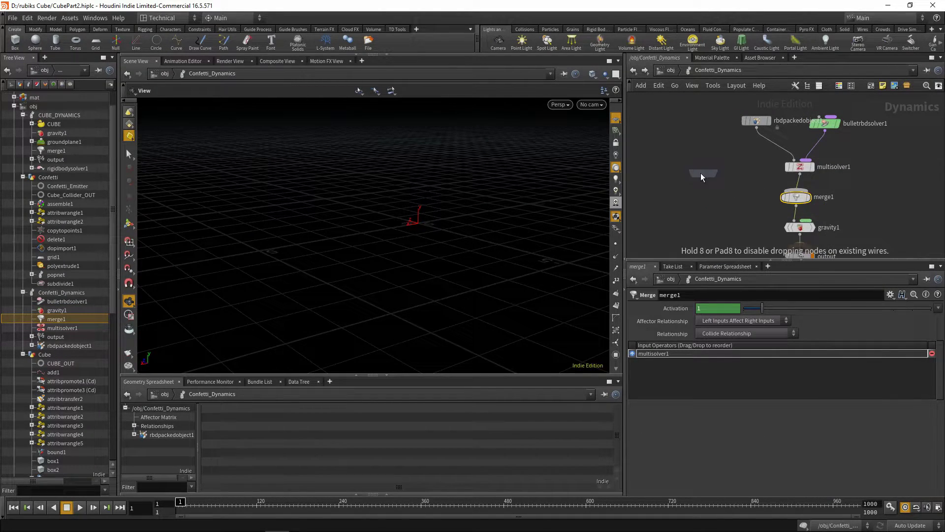
pyautogui.click(698, 180)
pyautogui.moveTo(693, 172); pyautogui.dragTo(796, 191)
pyautogui.click(796, 198)
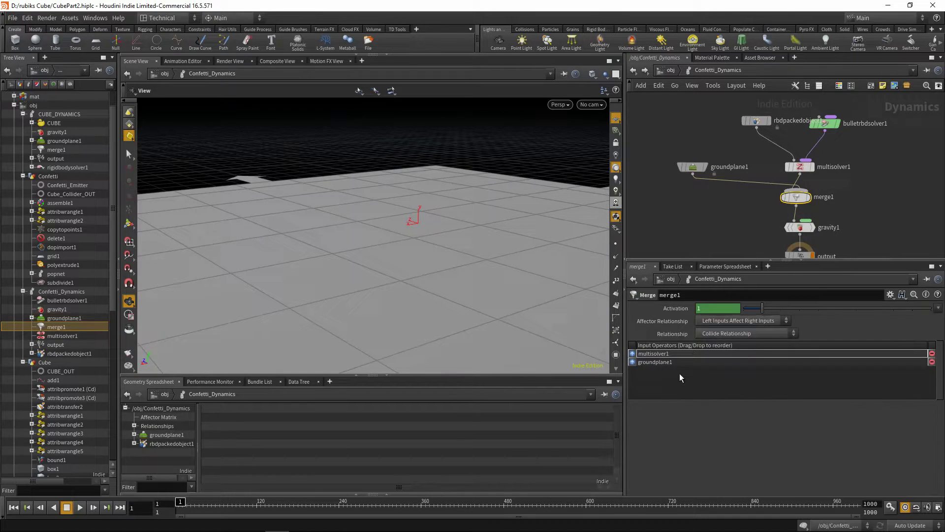
# - Lower groundplane1 to Position Y -1 and drop a new merge2 onto its wire
pyautogui.moveTo(694, 167); pyautogui.dragTo(669, 162)
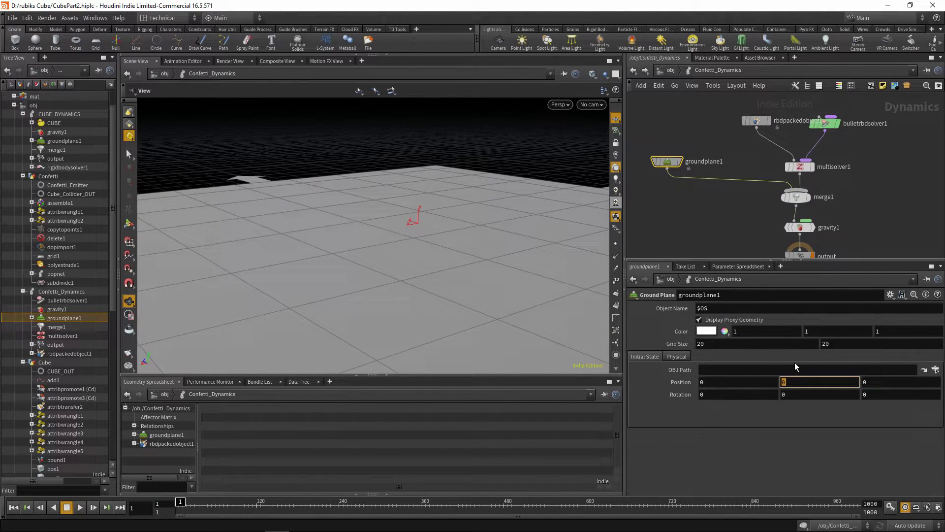
pyautogui.write('1')
pyautogui.press('Return')
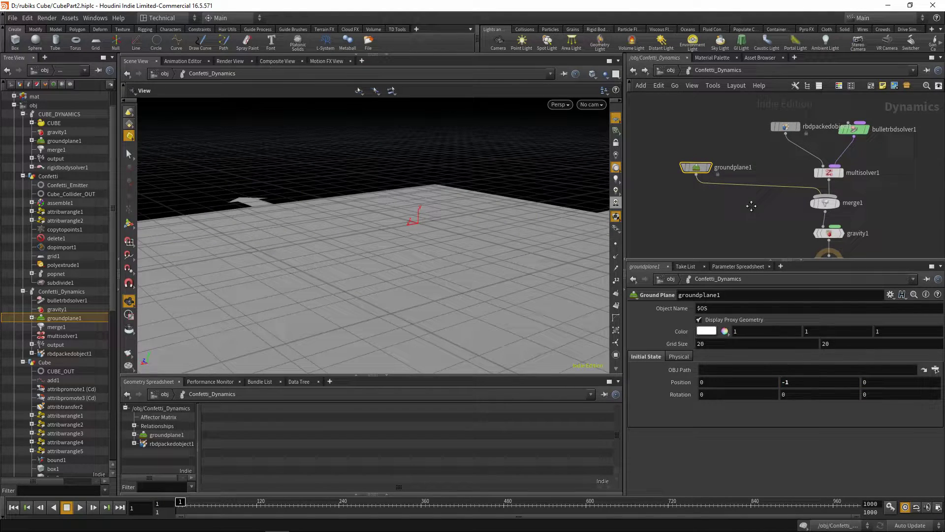
pyautogui.press('Tab')
pyautogui.press('Escape')
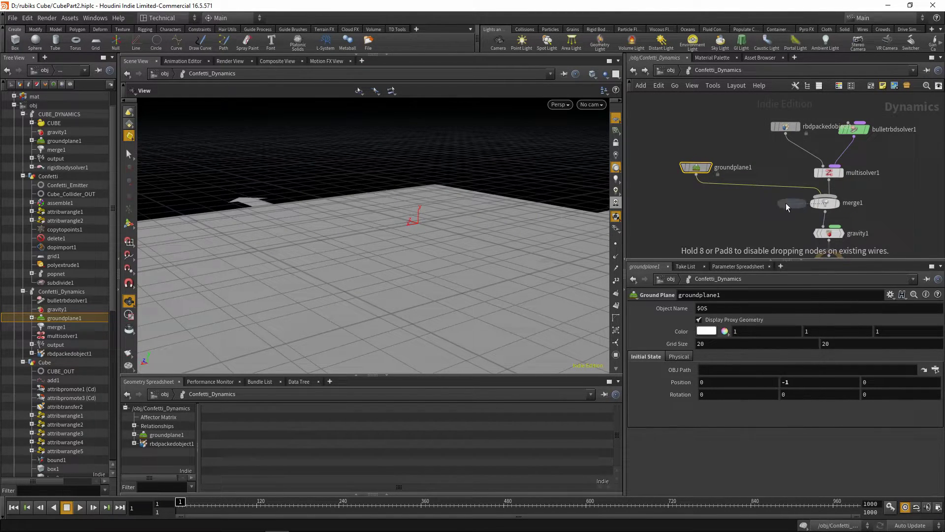
pyautogui.click(754, 185)
pyautogui.moveTo(781, 201); pyautogui.dragTo(717, 191)
# - Add a Static Object node and wire it into merge2
pyautogui.press('Tab')
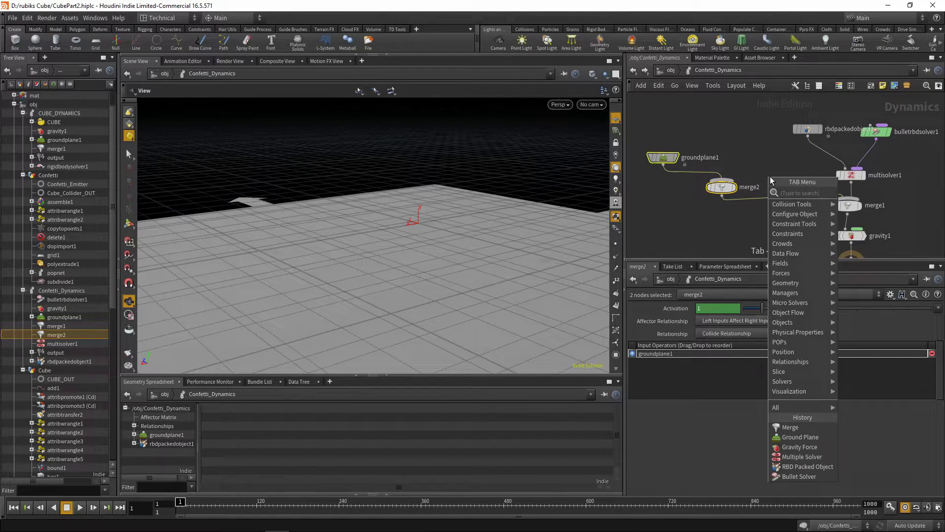
pyautogui.write('static')
pyautogui.click(724, 194)
pyautogui.click(743, 149)
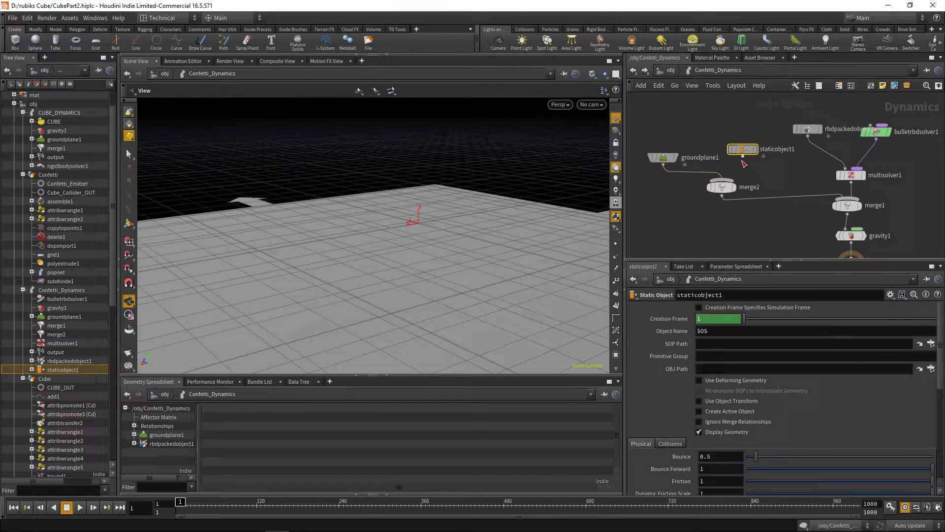
pyautogui.click(743, 156)
pyautogui.click(722, 186)
pyautogui.moveTo(743, 149)
pyautogui.mouseDown()
pyautogui.moveTo(742, 134)
pyautogui.moveTo(745, 157)
pyautogui.mouseUp()
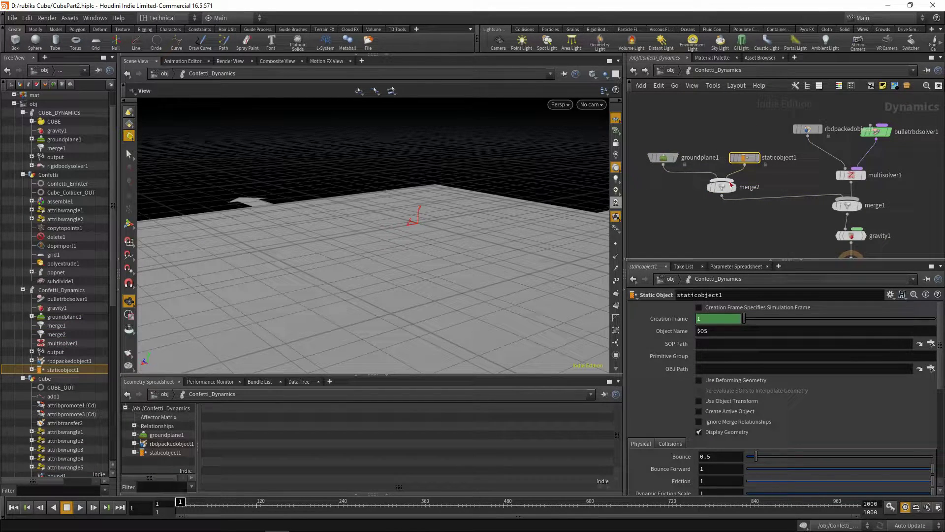
pyautogui.click(723, 187)
# - Set the static object's SOP Path to /obj/Confetti/Cube_Collider_OUT
pyautogui.click(740, 159)
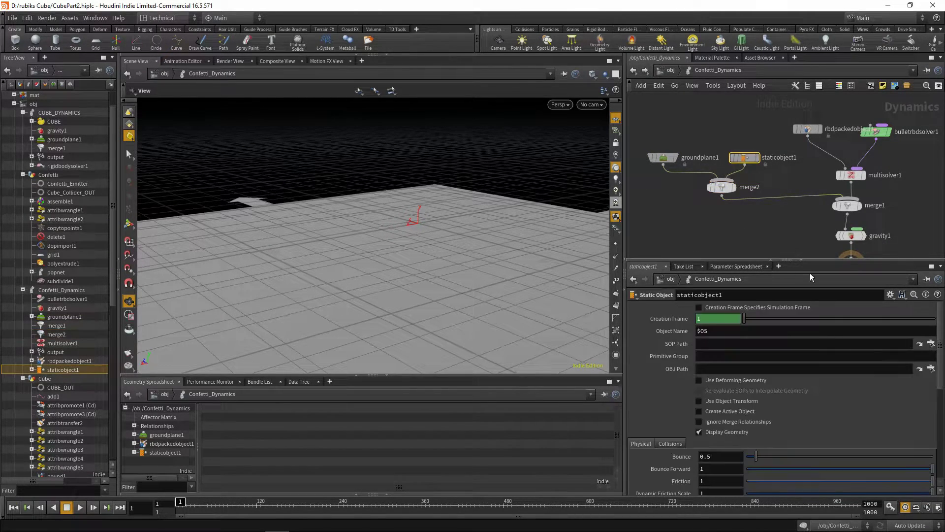
pyautogui.click(931, 344)
pyautogui.scroll(5, 869, 341)
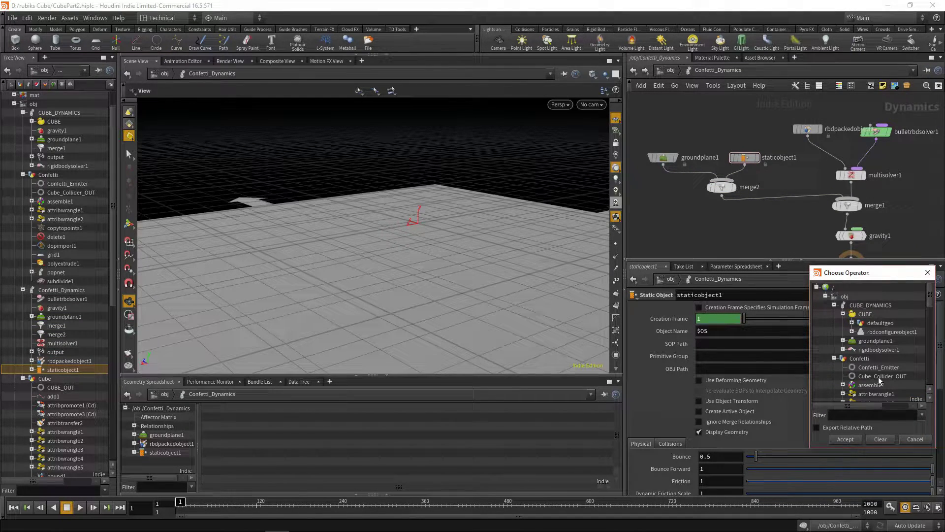
pyautogui.doubleClick(879, 377)
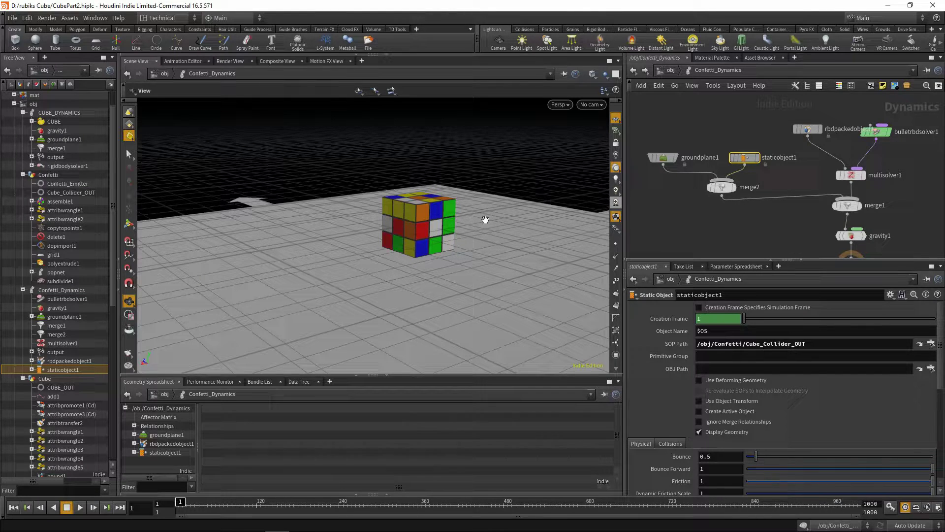
# - Show the collision guide and set Volume Uniform Divisions to 50
pyautogui.scroll(-1, 673, 463)
pyautogui.click(671, 414)
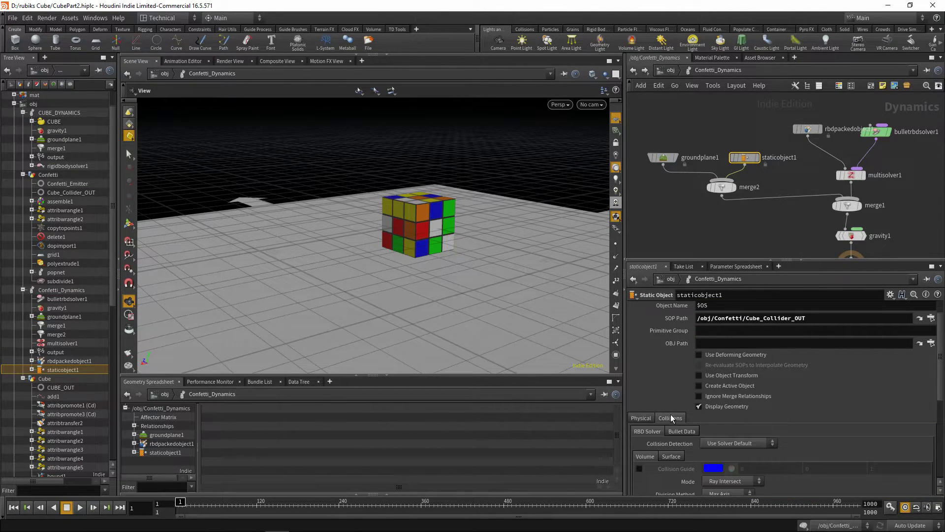
pyautogui.scroll(-3, 689, 424)
pyautogui.scroll(-2, 689, 424)
pyautogui.click(639, 365)
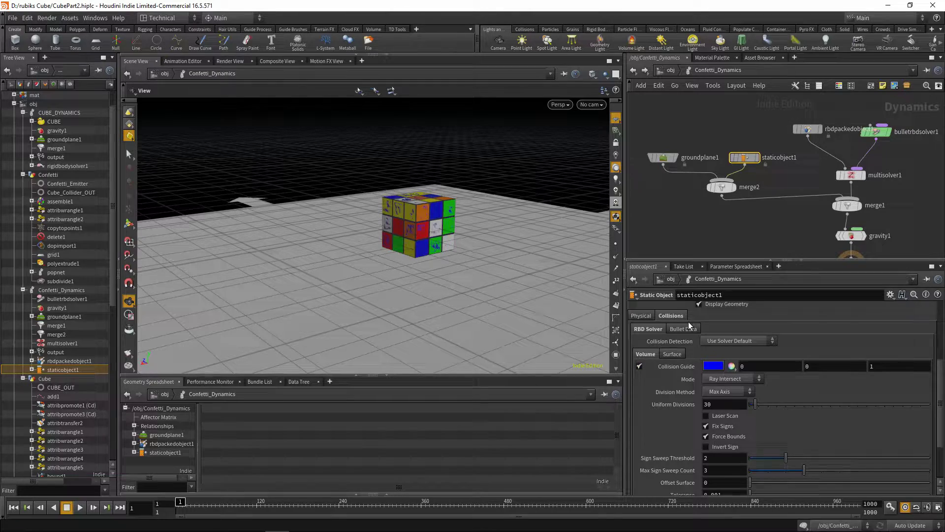
pyautogui.scroll(5, 476, 230)
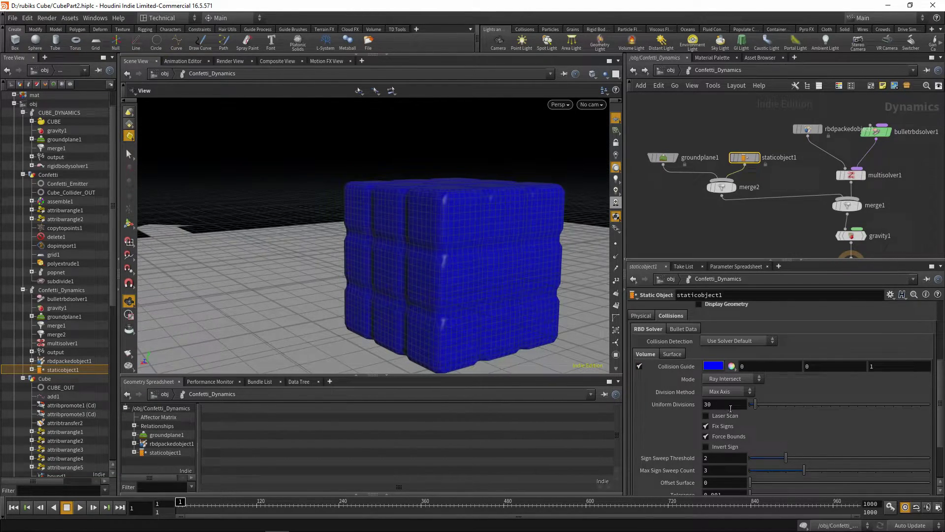
pyautogui.click(728, 404)
pyautogui.write('50')
pyautogui.press('Return')
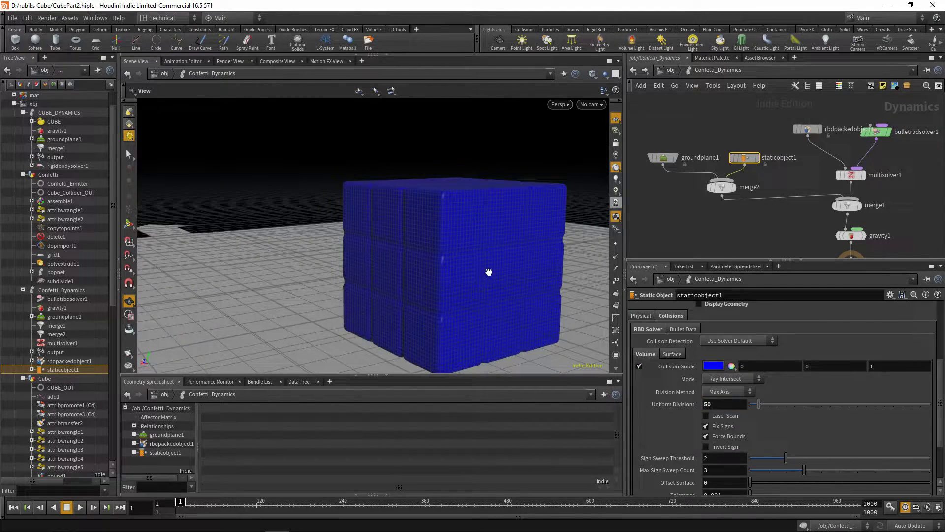
# - Inspect the cube's collision guide, hide it, and select rbdpackedobject1
pyautogui.scroll(-3, 490, 270)
pyautogui.keyDown('alt'); pyautogui.moveTo(483, 280); pyautogui.dragTo(441, 284); pyautogui.keyUp('alt')
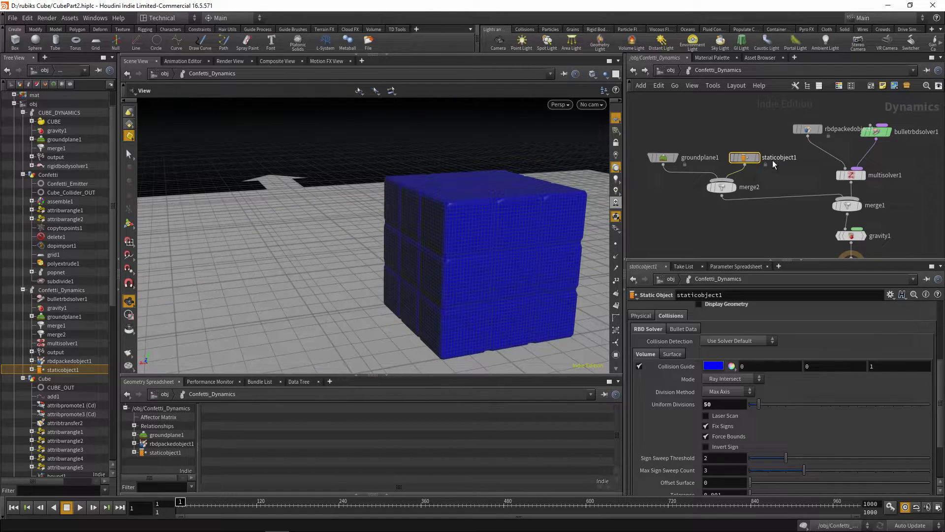
pyautogui.moveTo(773, 164); pyautogui.dragTo(729, 189, button='middle')
pyautogui.click(641, 365)
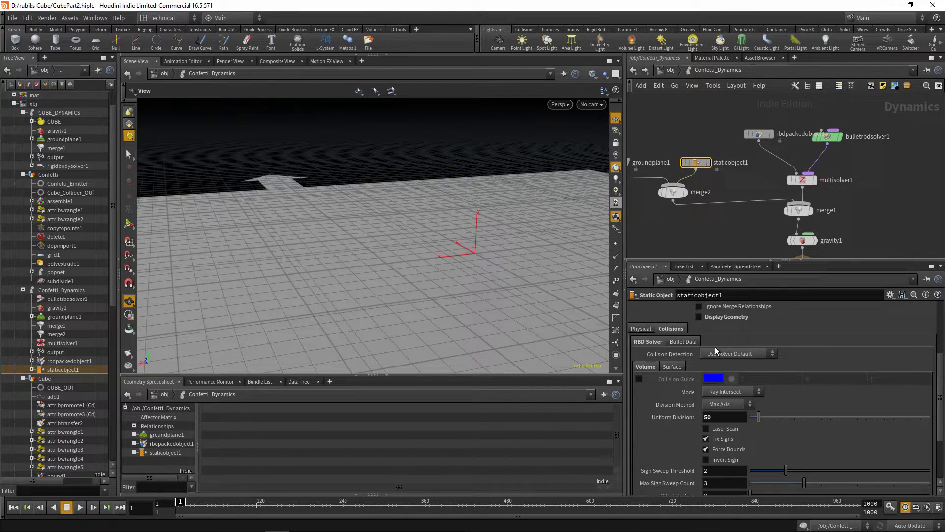
pyautogui.scroll(2, 697, 337)
pyautogui.moveTo(881, 177); pyautogui.dragTo(832, 196, button='middle')
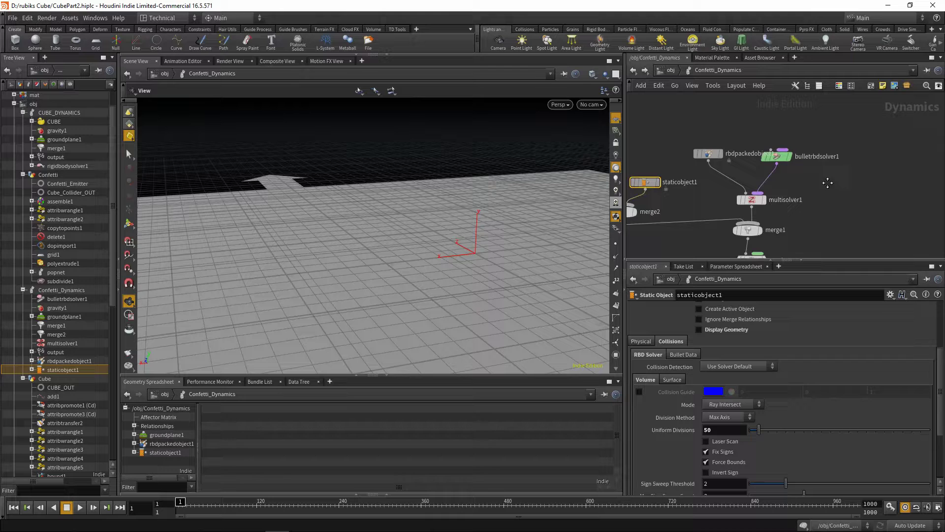
pyautogui.click(707, 154)
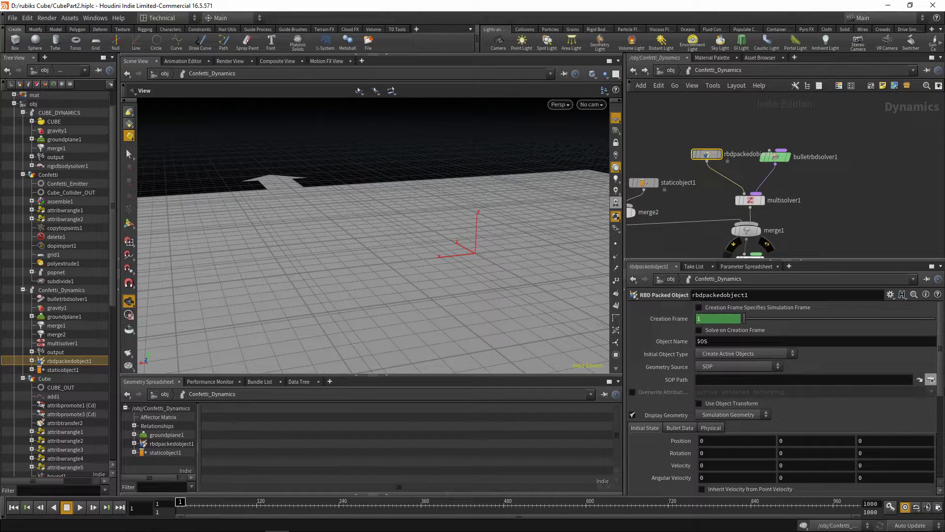
# - Point rbdpackedobject1's SOP Path to /obj/Confetti/Confetti_Emitter
pyautogui.click(930, 381)
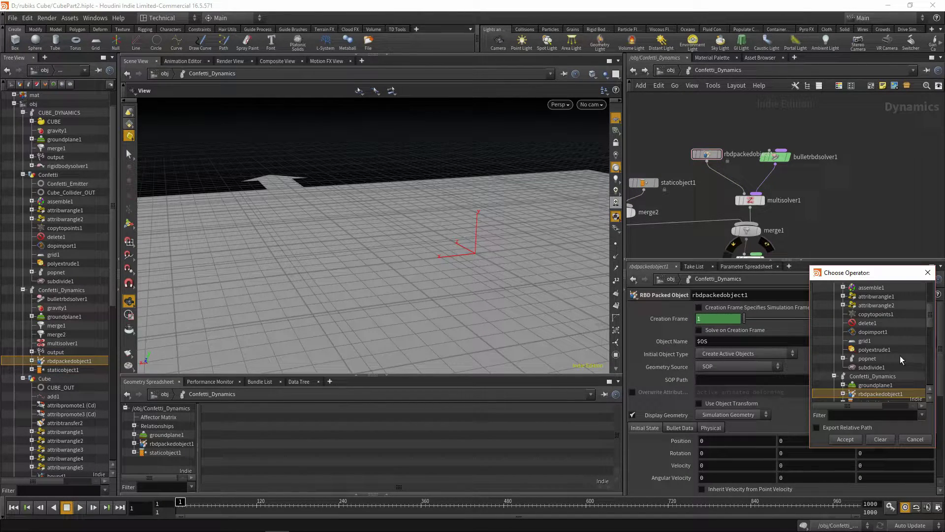
pyautogui.scroll(-5, 886, 350)
pyautogui.scroll(-4, 876, 345)
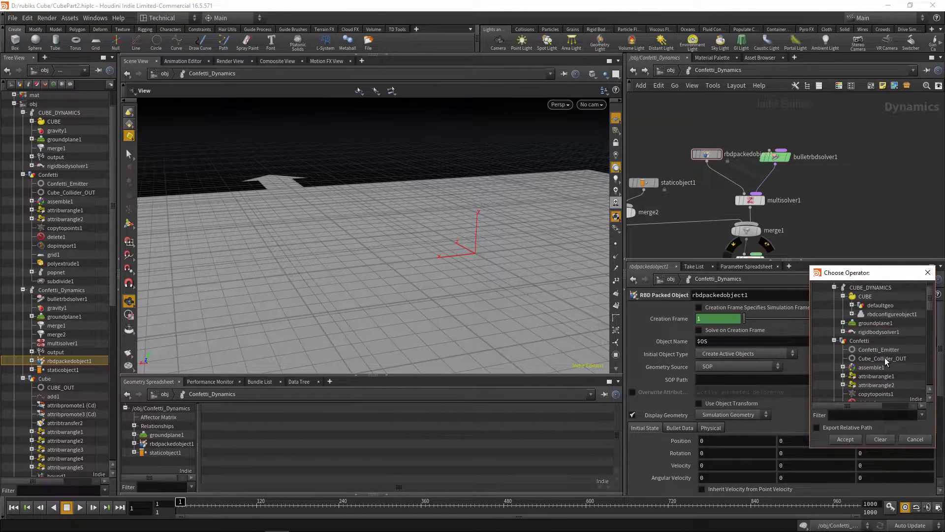
pyautogui.scroll(8, 867, 339)
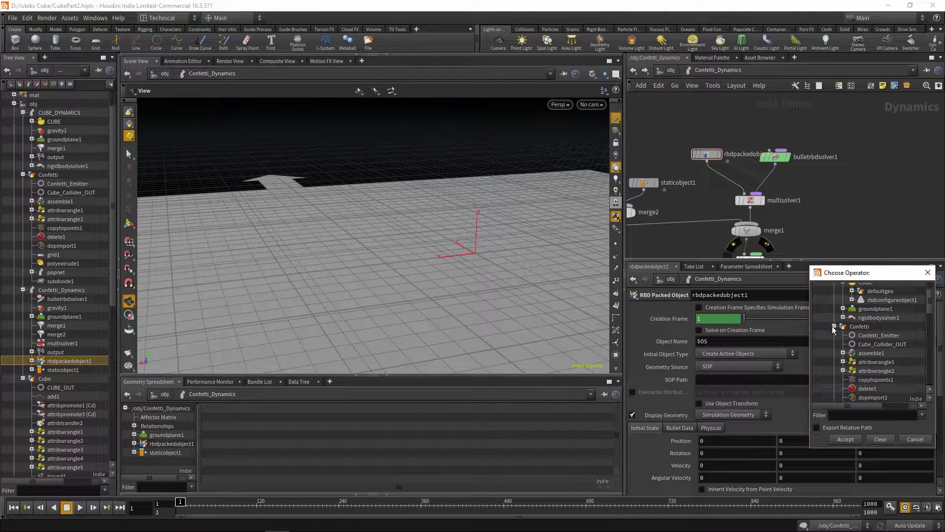
pyautogui.doubleClick(876, 336)
pyautogui.scroll(-3, 819, 183)
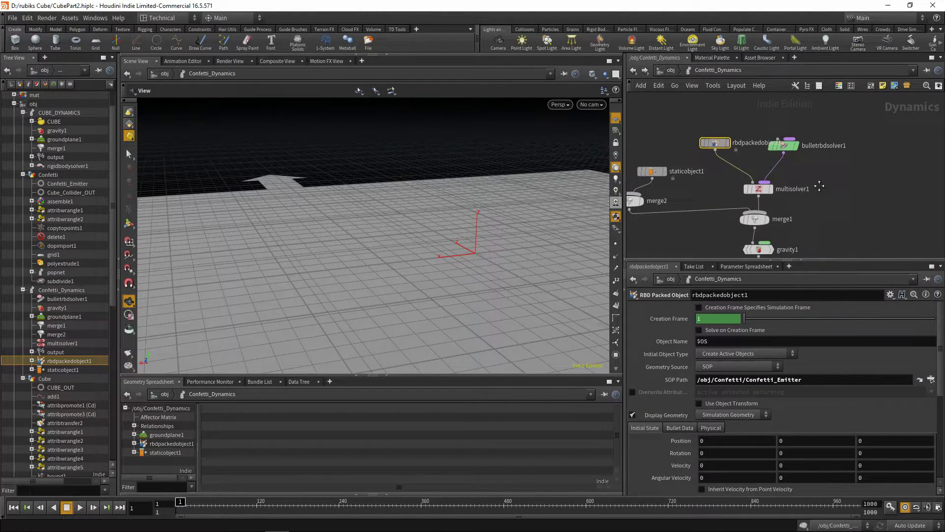
# - Play the Bullet simulation, stop it, and rewind to frame 1
pyautogui.click(798, 160)
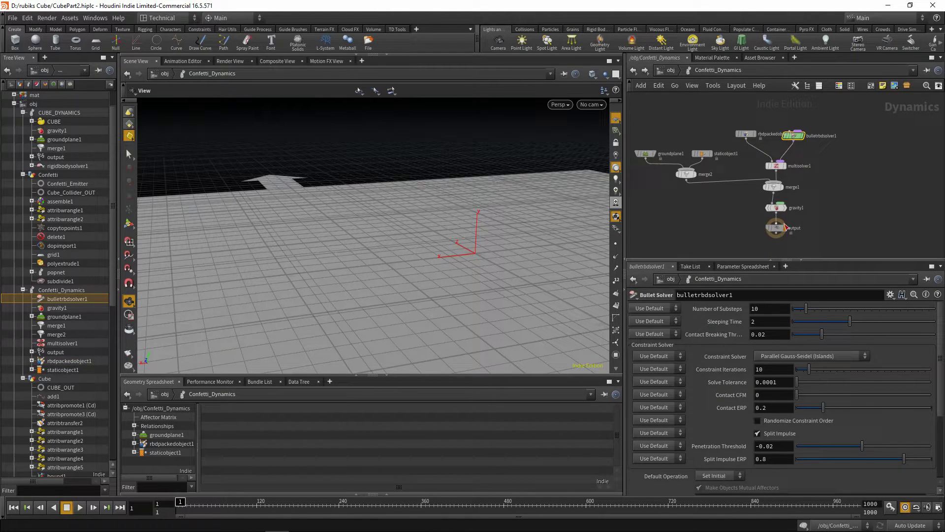
pyautogui.click(80, 507)
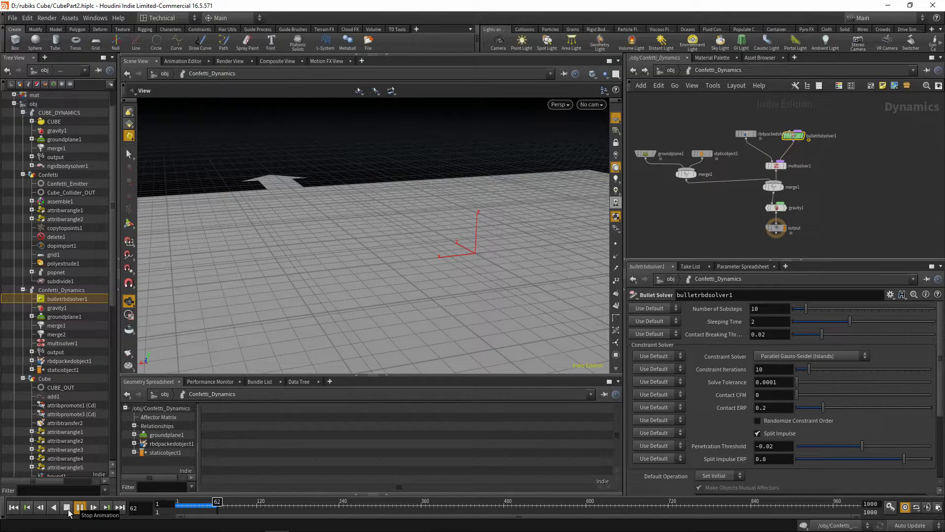
pyautogui.click(79, 507)
pyautogui.moveTo(413, 257); pyautogui.dragTo(429, 226)
pyautogui.moveTo(186, 503)
pyautogui.mouseDown()
pyautogui.moveTo(204, 503)
pyautogui.moveTo(180, 503)
pyautogui.mouseUp()
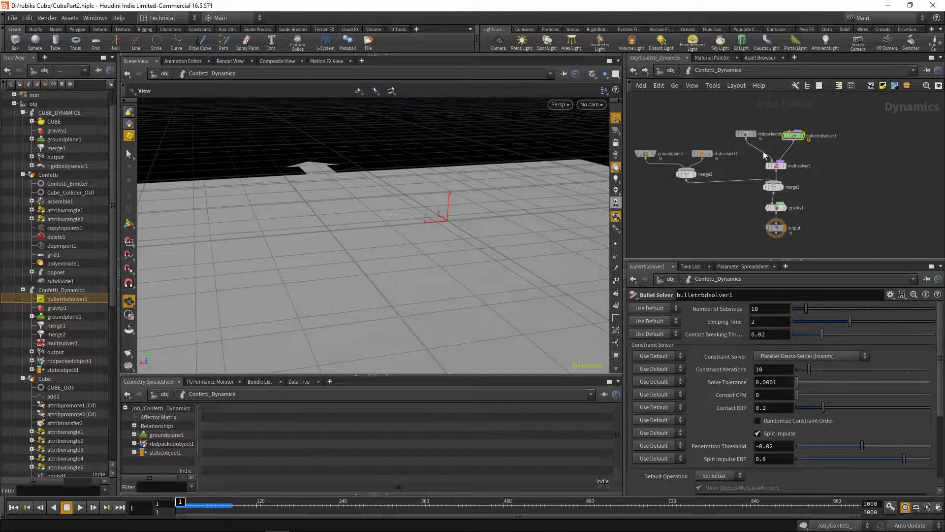
pyautogui.click(746, 133)
pyautogui.scroll(5, 735, 148)
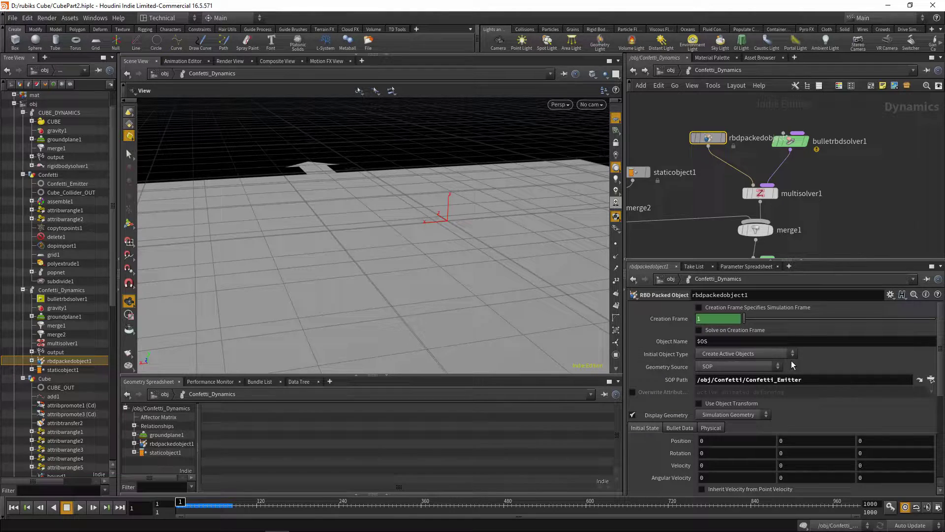
# - Delete the SOP Geometry node that was added by mistake
pyautogui.press('Tab')
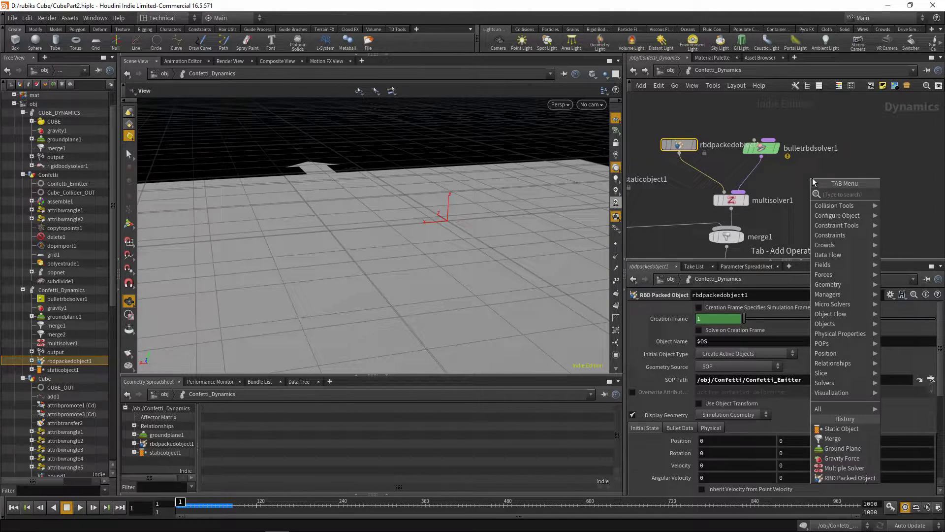
pyautogui.write('sop')
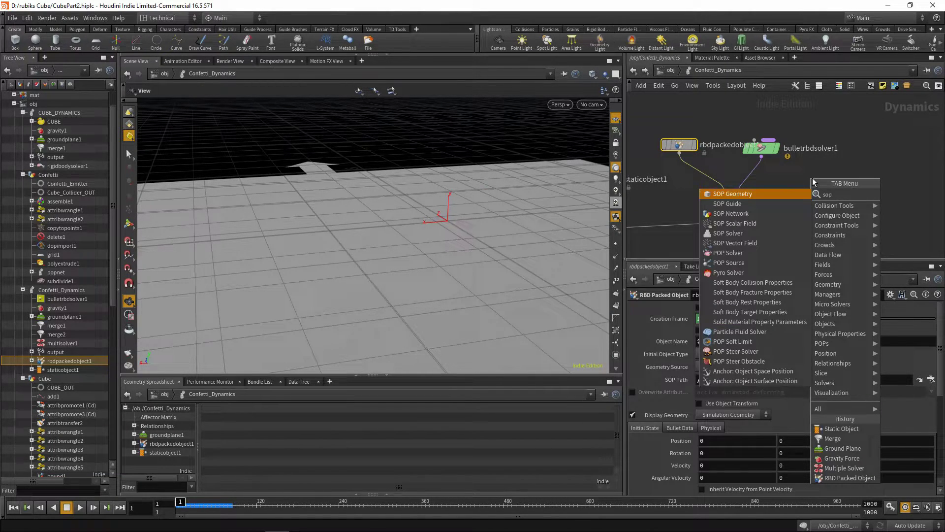
pyautogui.click(783, 193)
pyautogui.click(826, 152)
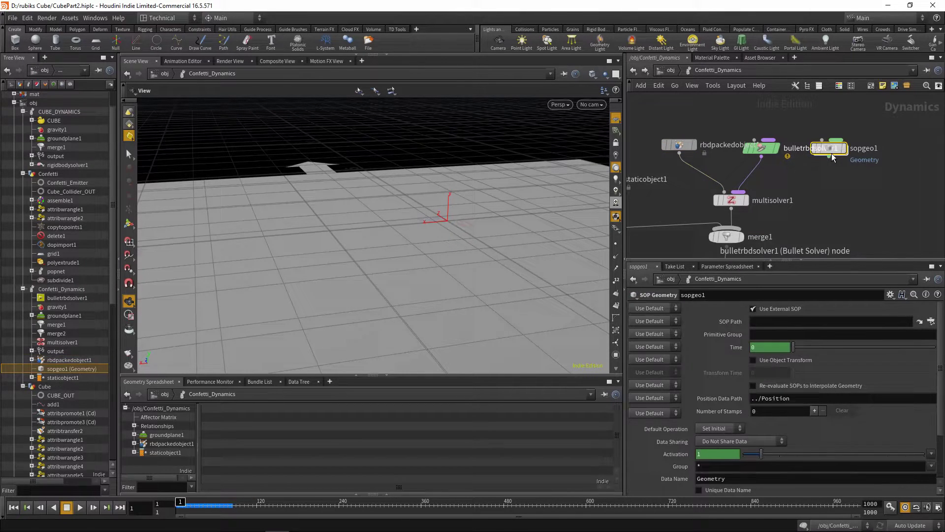
pyautogui.press('Delete')
# - Add a SOP Solver node and wire its output into multisolver1
pyautogui.press('Tab')
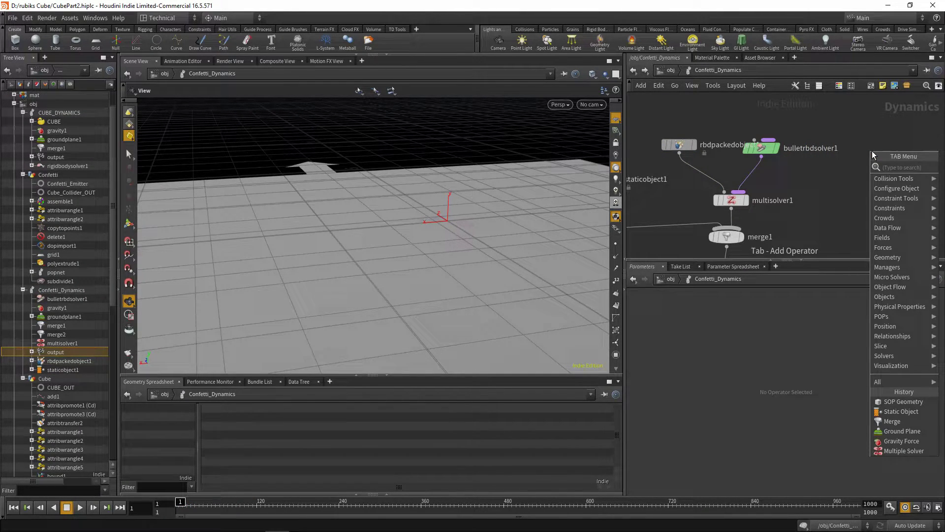
pyautogui.write('sop s')
pyautogui.click(841, 164)
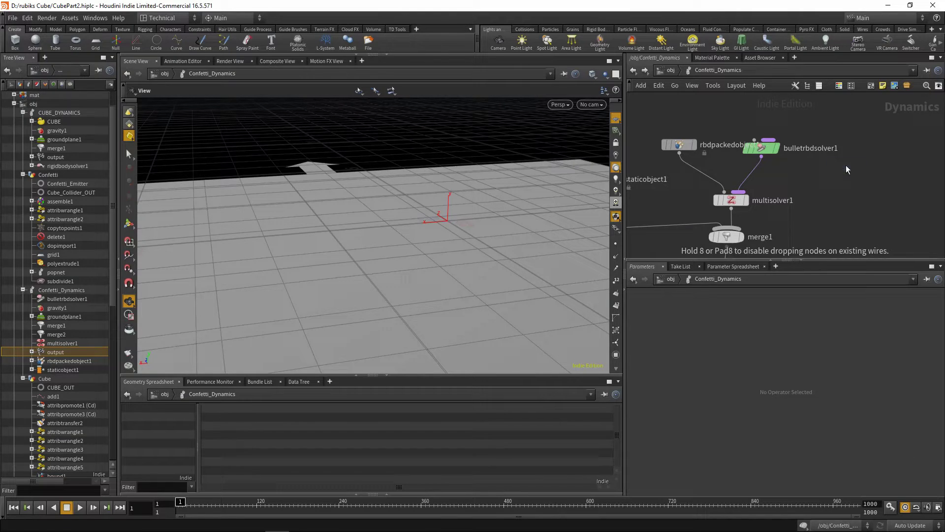
pyautogui.click(860, 149)
pyautogui.click(860, 157)
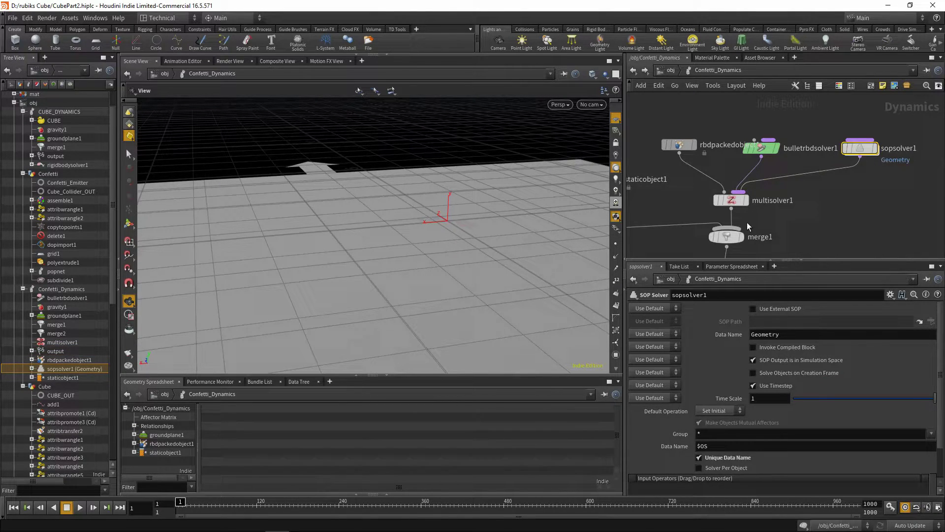
pyautogui.click(745, 201)
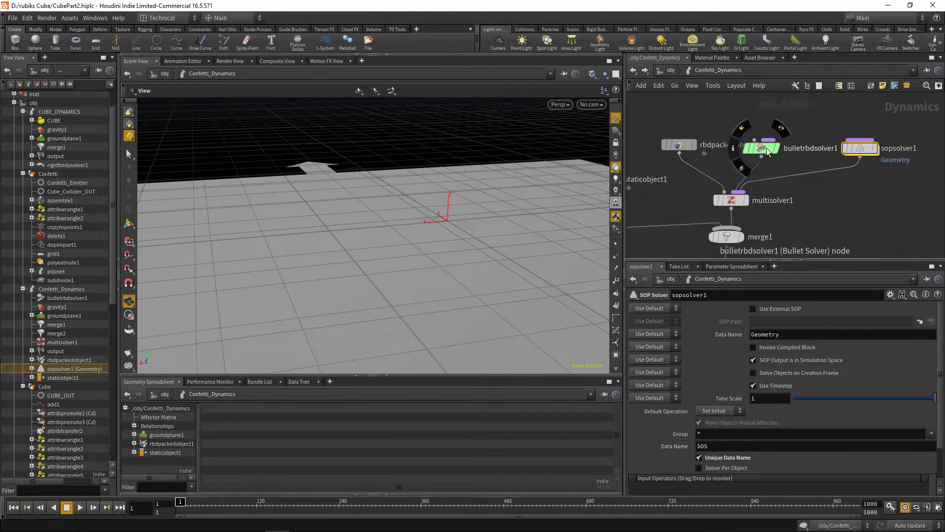
# - Inside sopsolver1, add an Object Merge node and a Merge node below it
pyautogui.doubleClick(861, 149)
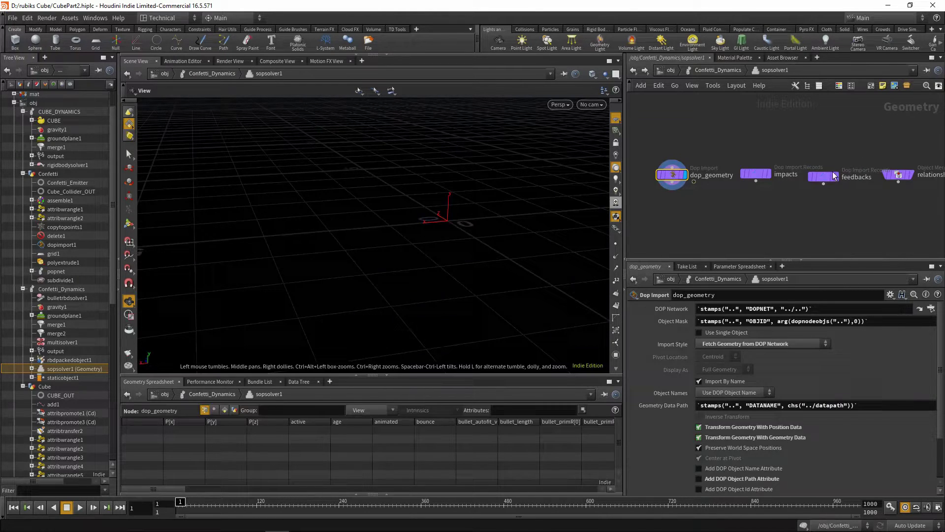
pyautogui.press('Tab')
pyautogui.write('o')
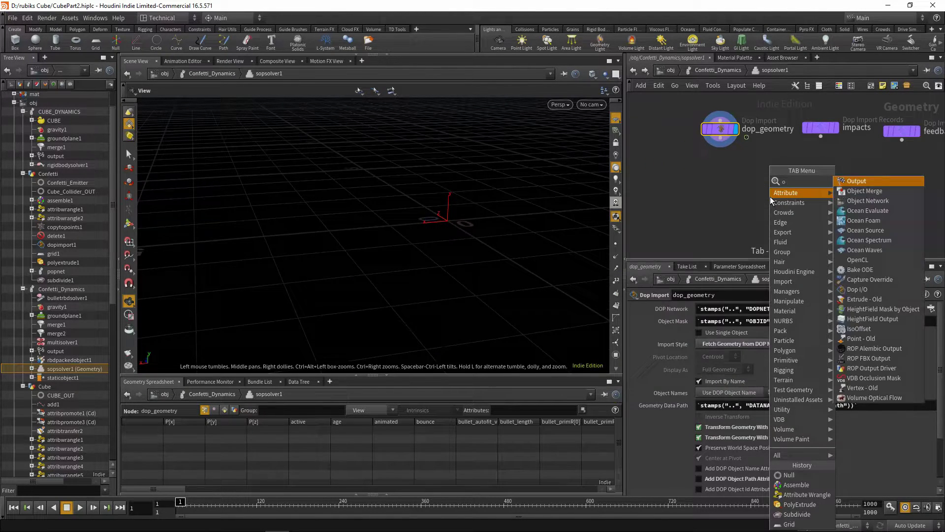
pyautogui.write('bject')
pyautogui.click(891, 183)
pyautogui.click(805, 167)
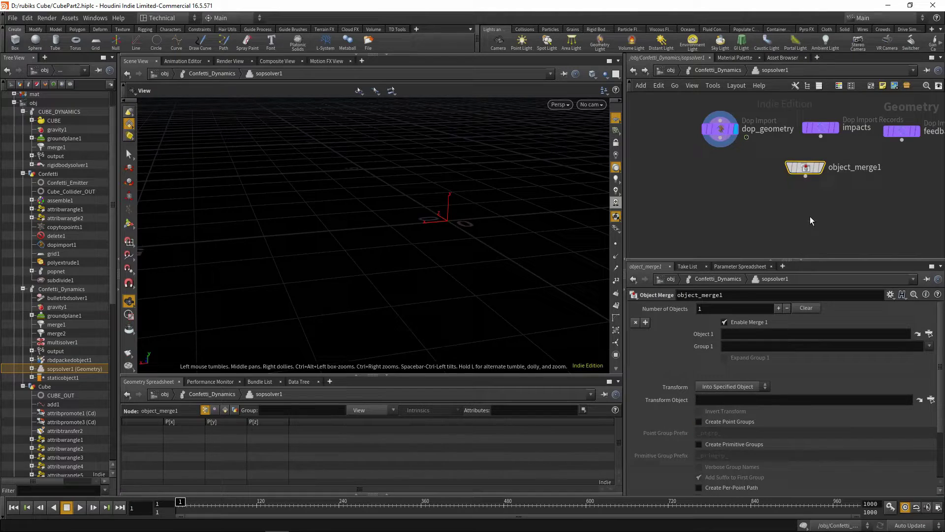
pyautogui.press('Tab')
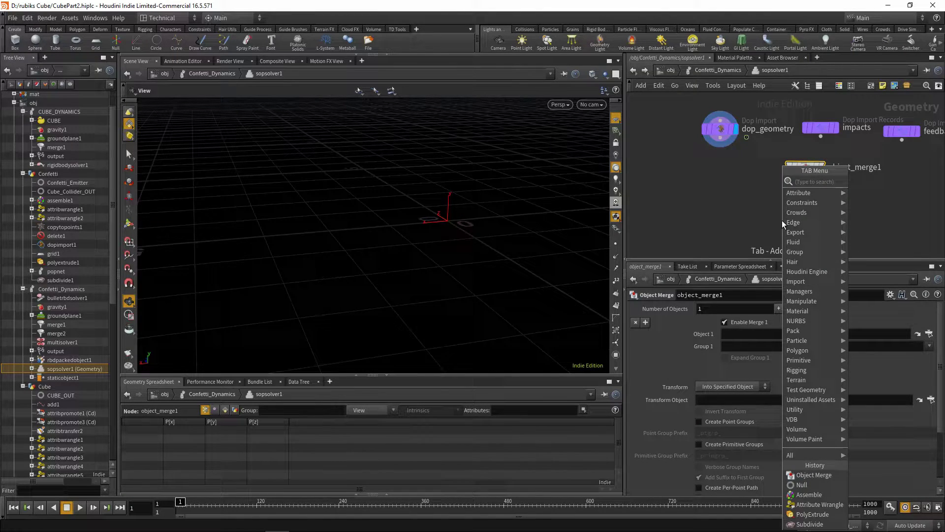
pyautogui.write('merge')
pyautogui.click(878, 181)
pyautogui.click(745, 213)
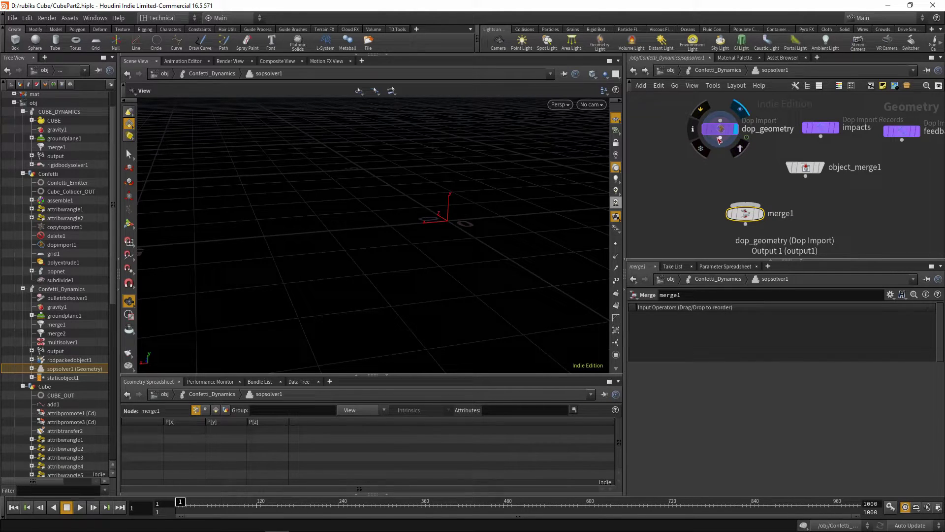
# - Wire dop_geometry and object_merge1 into merge1
pyautogui.click(725, 141)
pyautogui.click(744, 203)
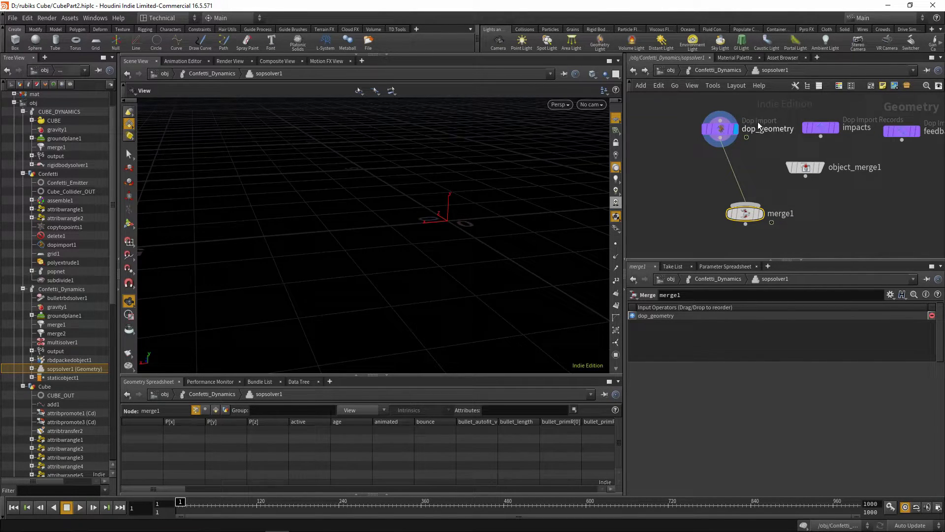
pyautogui.moveTo(805, 167); pyautogui.dragTo(803, 161)
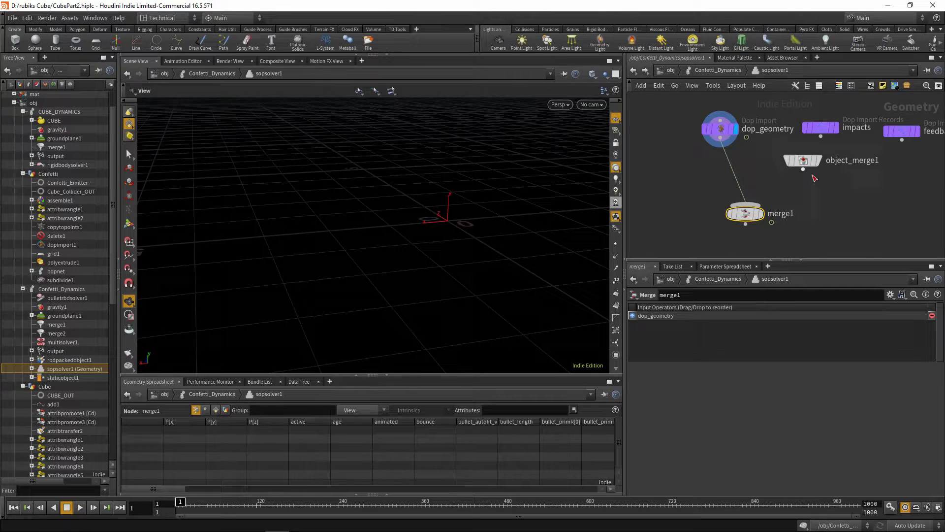
pyautogui.click(803, 169)
pyautogui.click(766, 205)
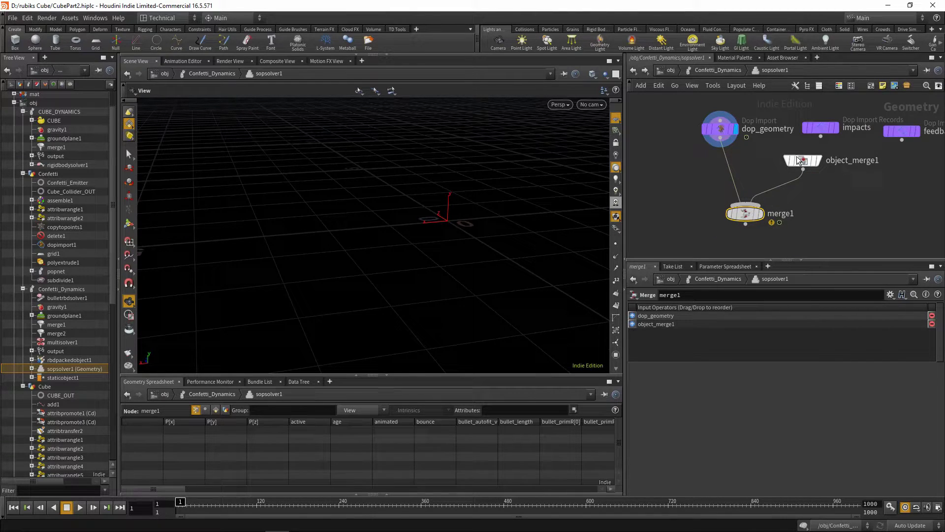
# - Set object_merge1's Object 1 to Confetti_Emitter, display merge1, and return to Confetti_Dynamics
pyautogui.click(803, 161)
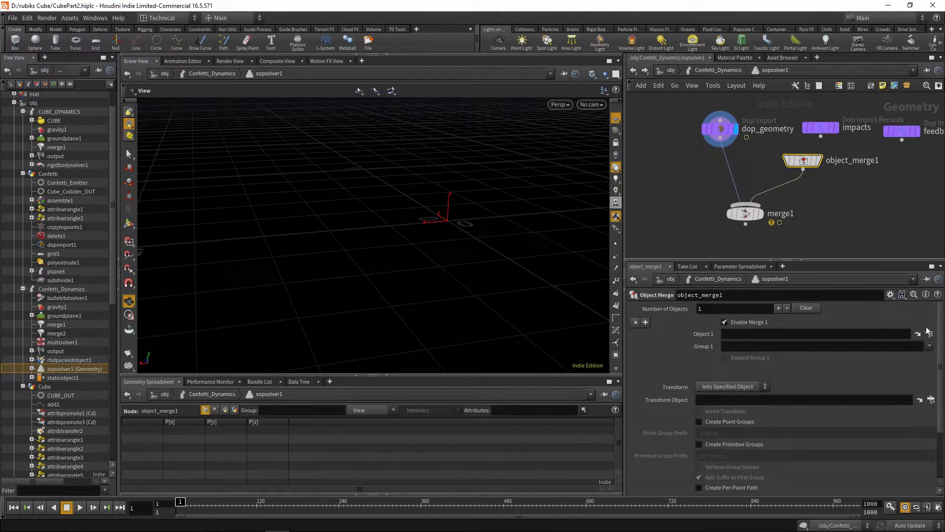
pyautogui.click(918, 334)
pyautogui.scroll(5, 862, 328)
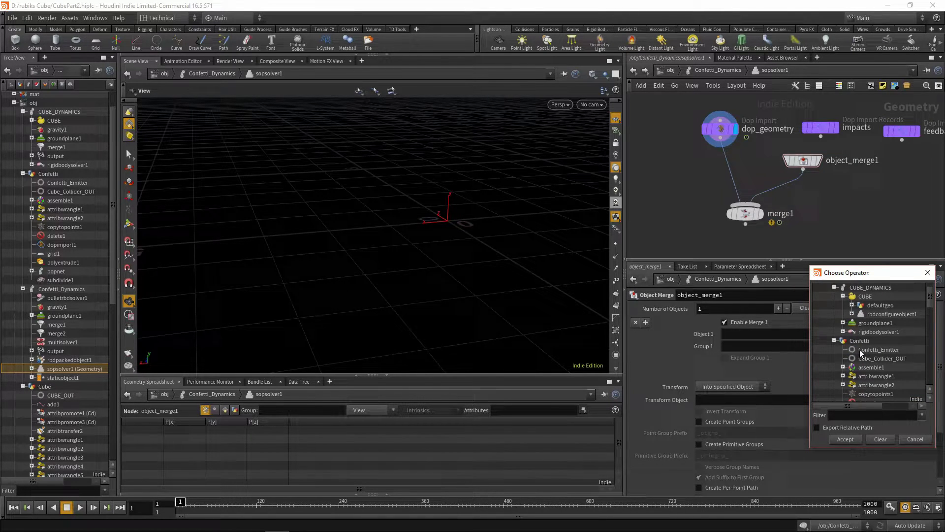
pyautogui.doubleClick(864, 351)
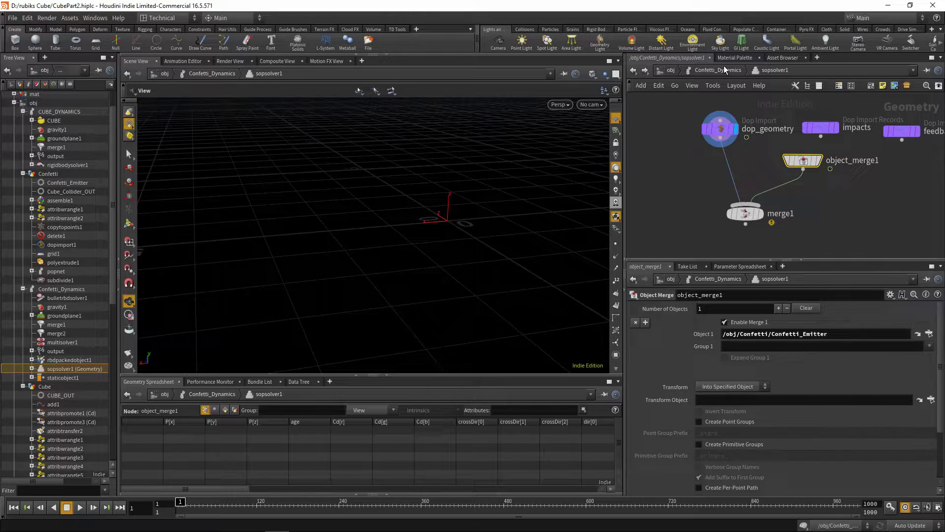
pyautogui.click(761, 213)
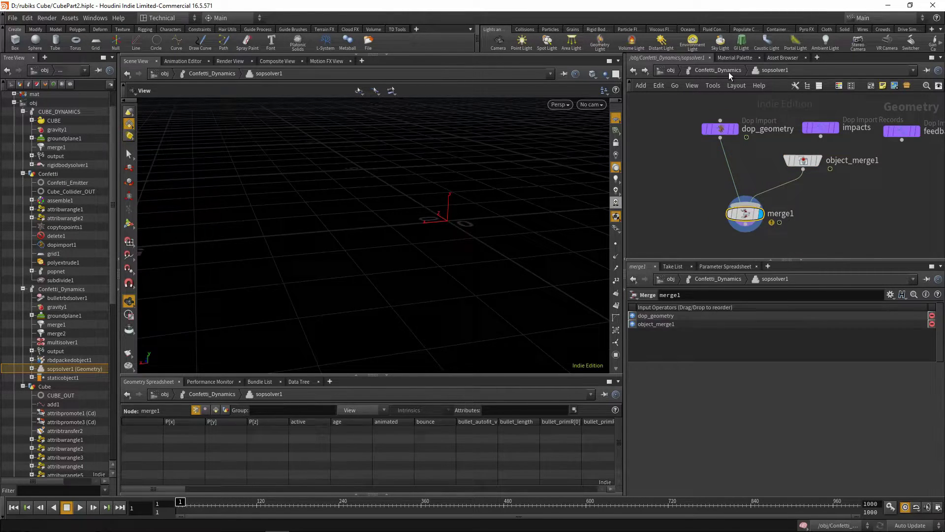
pyautogui.press('u')
pyautogui.moveTo(813, 201); pyautogui.dragTo(829, 203, button='middle')
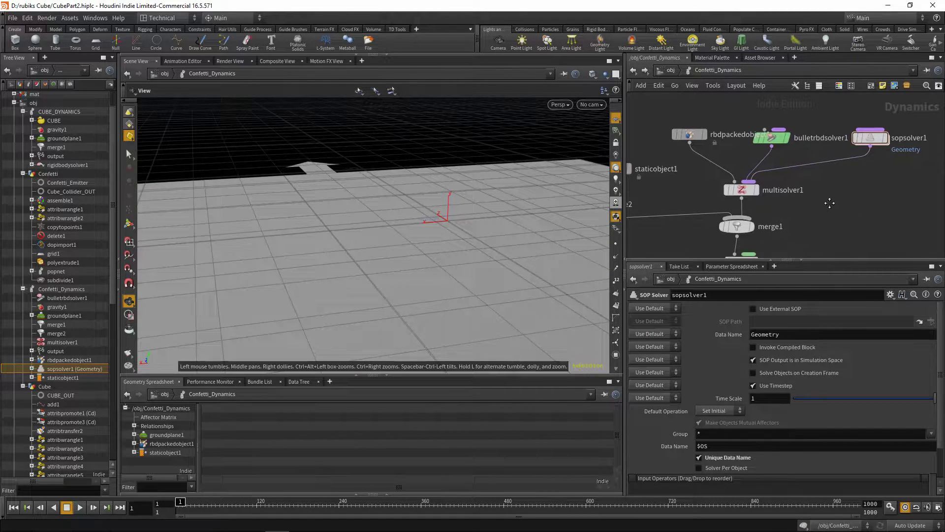
# - Play the Confetti_Dynamics simulation to frame 107, then go back up to /obj
pyautogui.click(76, 511)
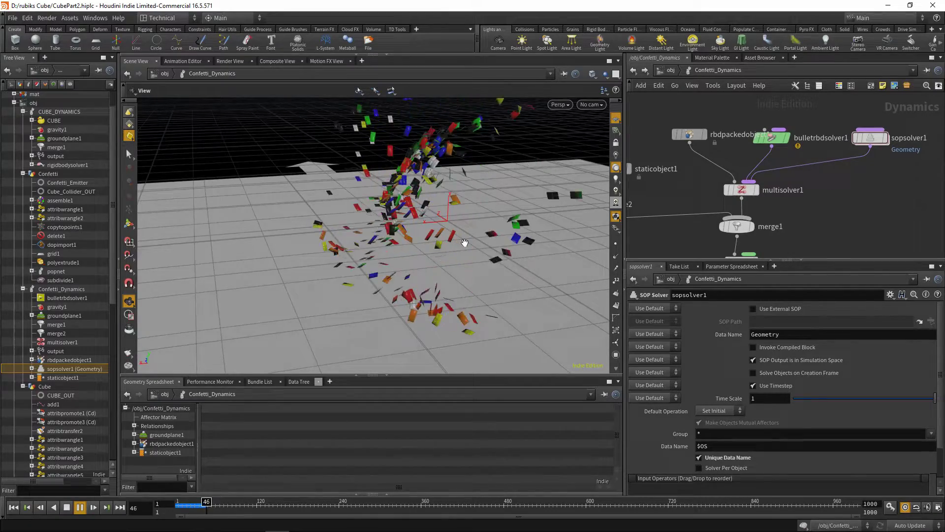
pyautogui.moveTo(465, 242); pyautogui.dragTo(518, 225)
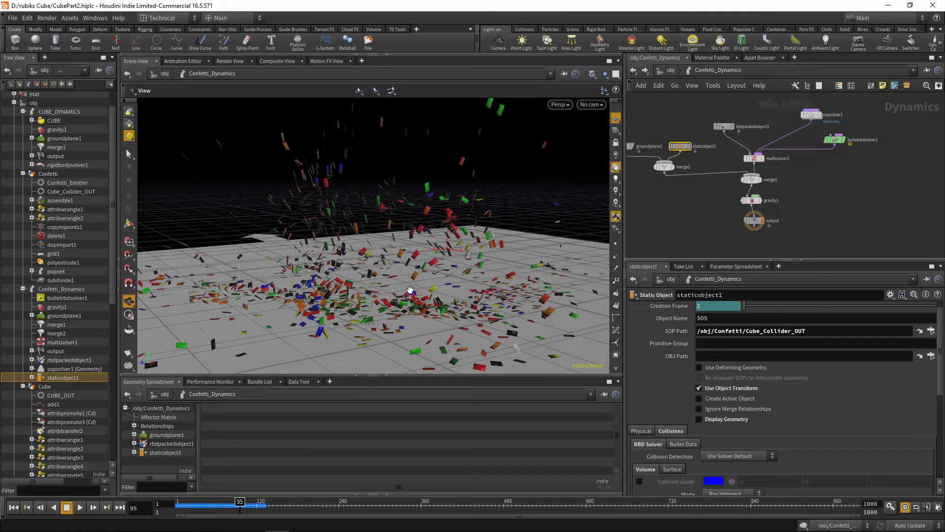
pyautogui.moveTo(241, 505); pyautogui.dragTo(248, 505)
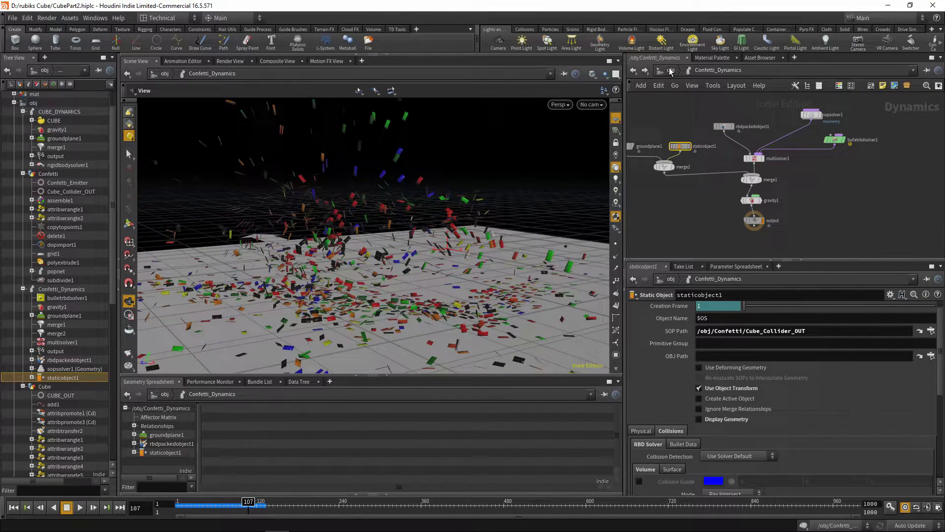
pyautogui.click(670, 72)
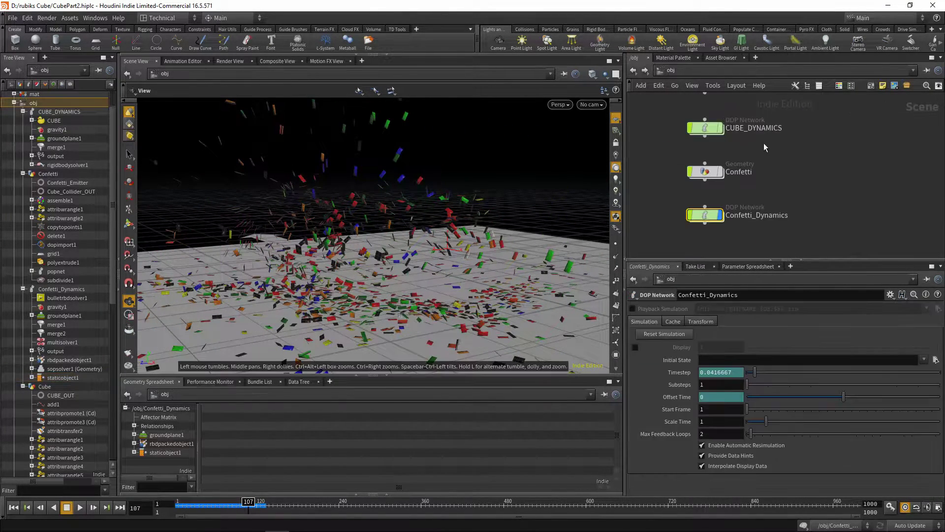
# - In Confetti's popnet, set source_first_input's Life Expectancy to 0.01 and return to /obj
pyautogui.doubleClick(709, 185)
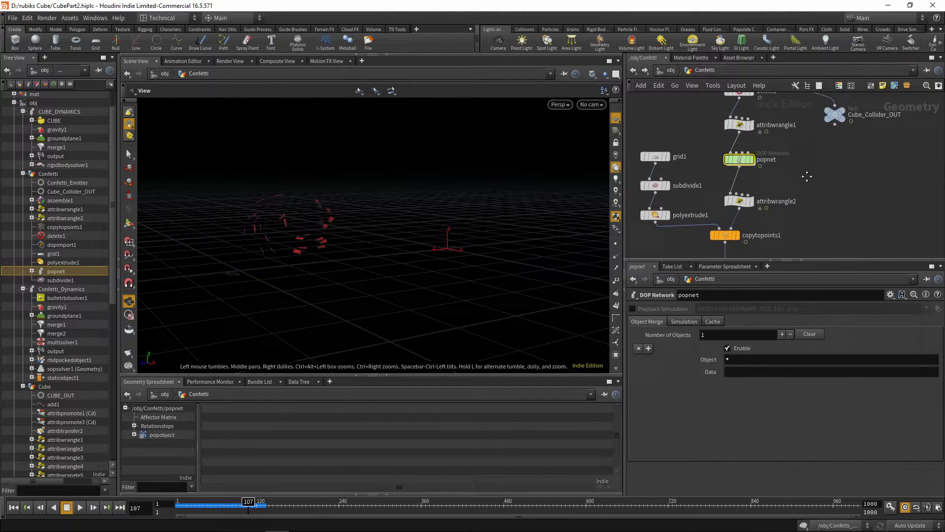
pyautogui.doubleClick(741, 153)
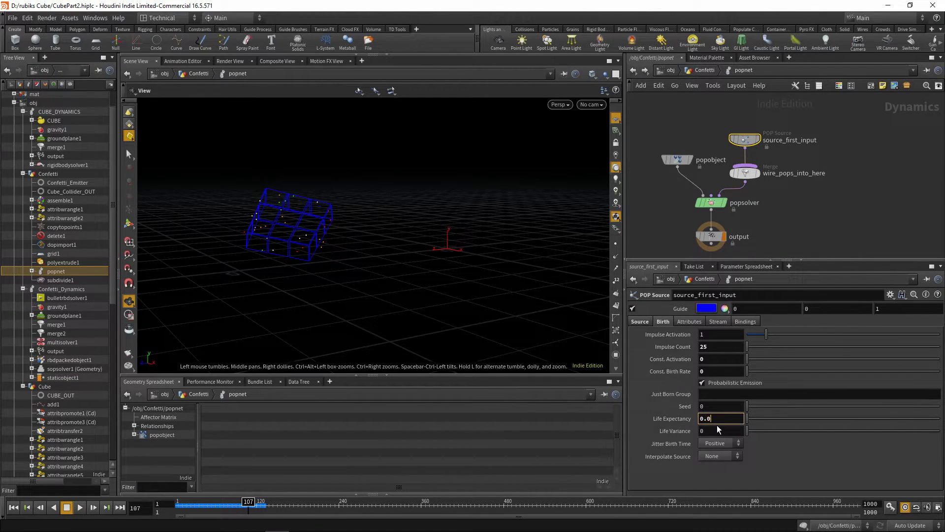
pyautogui.press('Return')
pyautogui.moveTo(416, 243); pyautogui.dragTo(443, 178)
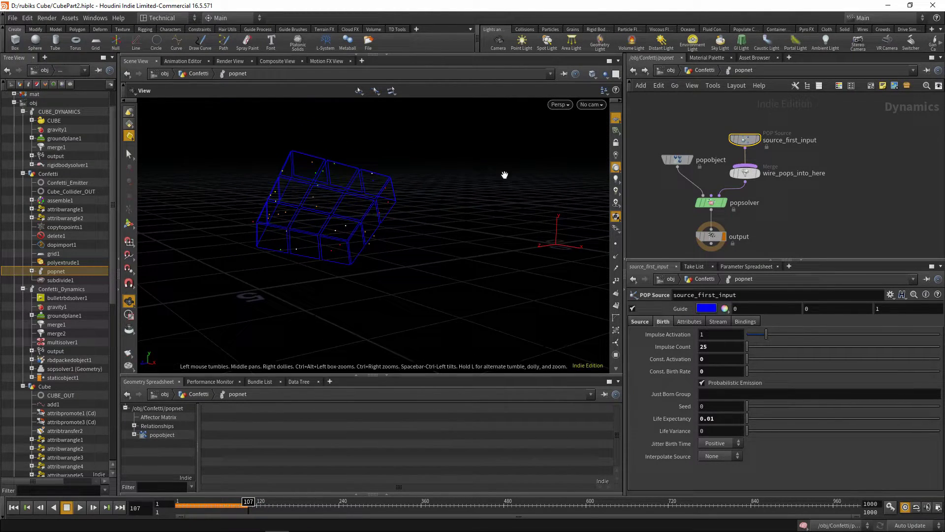
pyautogui.click(704, 70)
pyautogui.moveTo(790, 203); pyautogui.dragTo(769, 105, button='middle')
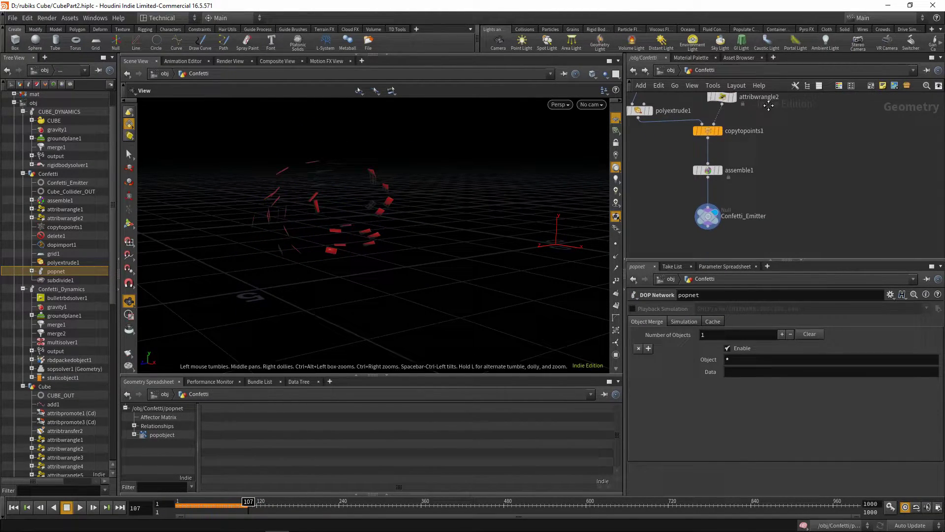
pyautogui.click(671, 70)
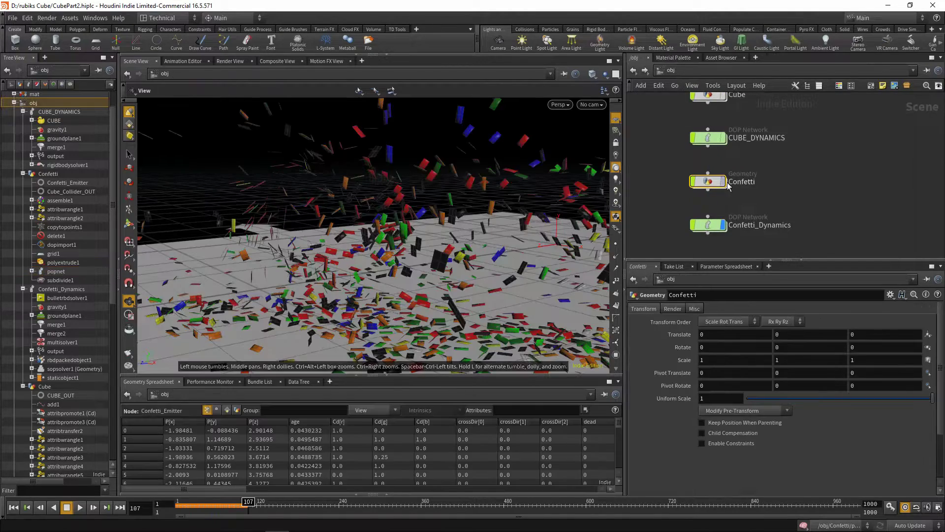
# - Enable Use Deforming Geometry on staticobject1 and set gravity1's Force Y to -5
pyautogui.doubleClick(714, 230)
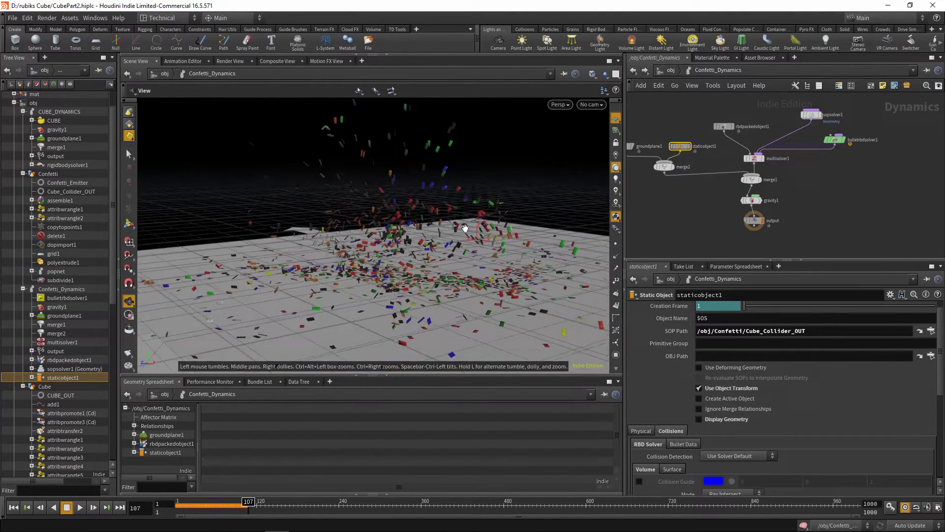
pyautogui.scroll(3, 695, 203)
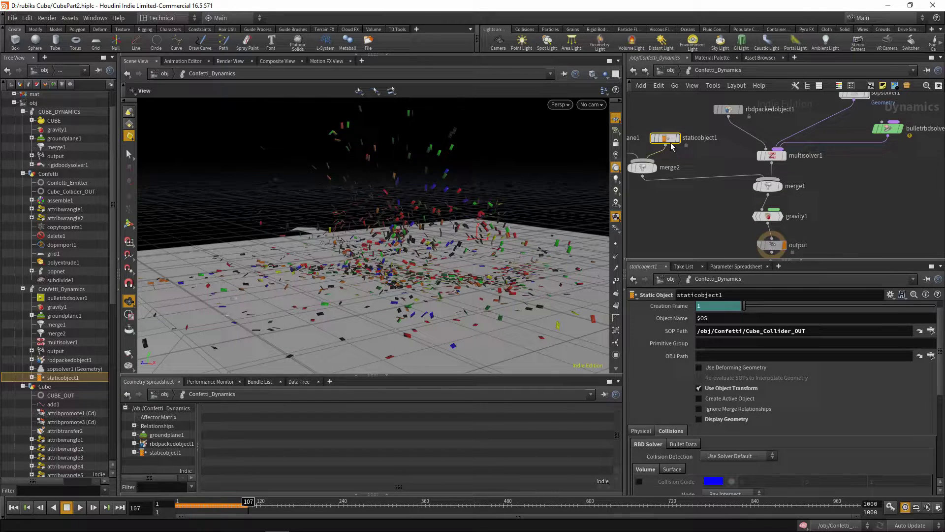
pyautogui.moveTo(665, 138); pyautogui.dragTo(664, 133)
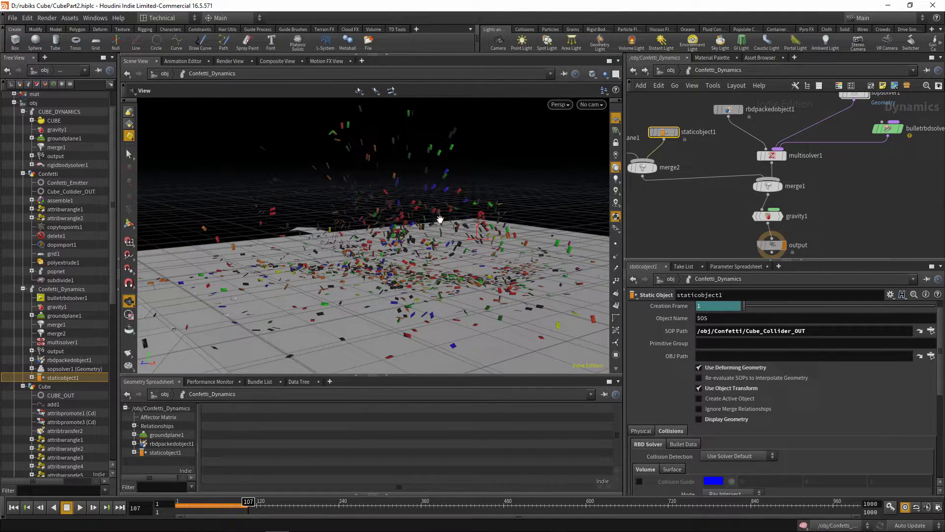
pyautogui.moveTo(439, 219); pyautogui.dragTo(395, 234, button='middle')
pyautogui.moveTo(770, 250); pyautogui.dragTo(760, 255)
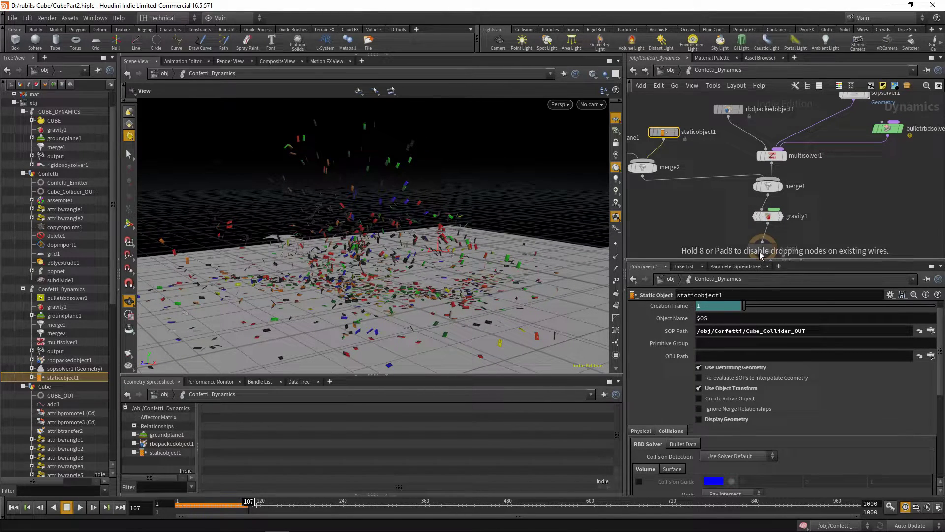
pyautogui.click(767, 216)
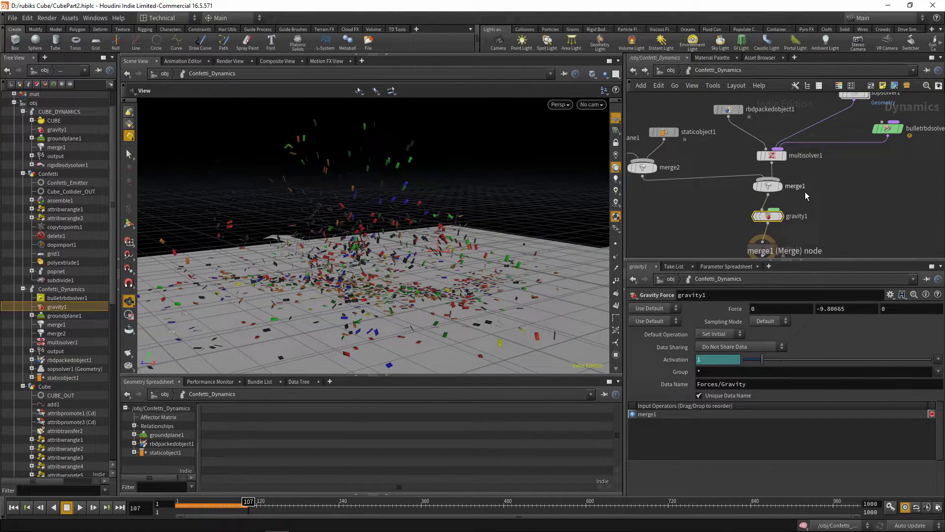
pyautogui.moveTo(847, 308); pyautogui.dragTo(828, 306)
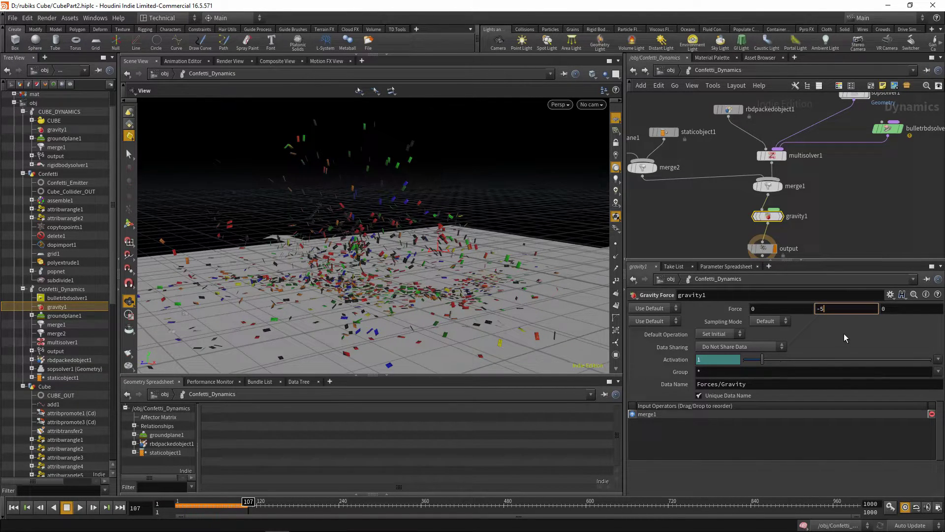
pyautogui.write('-5')
pyautogui.press('Return')
# - Rewind to frame 1 and replay the simulation with the weaker gravity
pyautogui.click(15, 508)
pyautogui.click(80, 507)
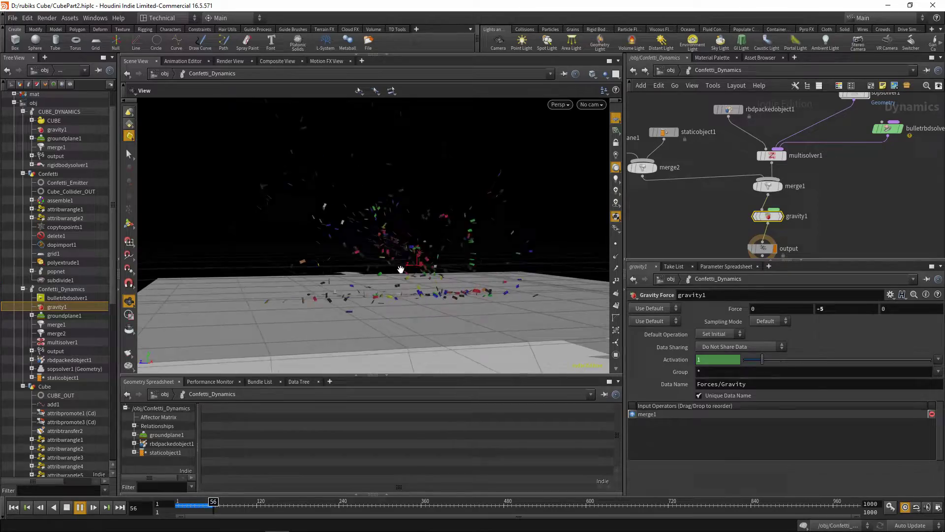
pyautogui.moveTo(396, 271); pyautogui.dragTo(380, 278)
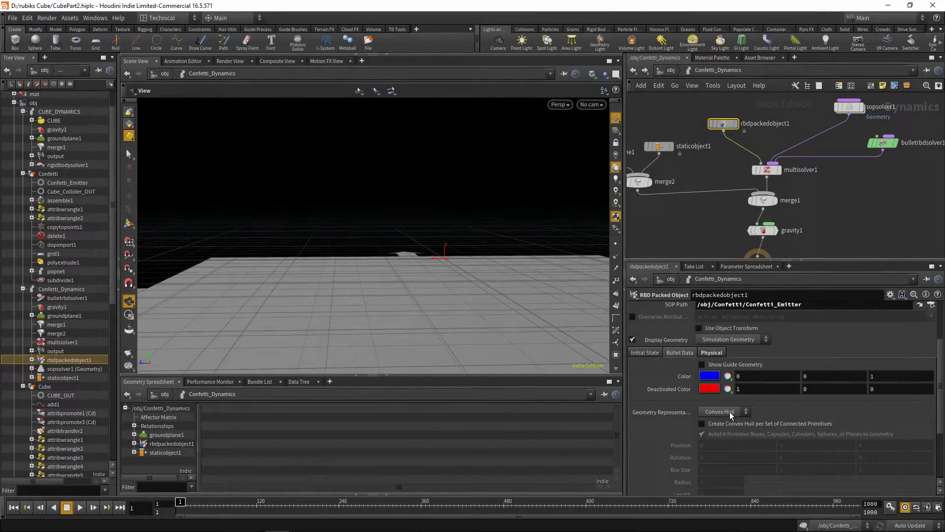
# - Cook the simulation to frame 124 and zoom in on the confetti resting on the floor
pyautogui.moveTo(521, 297); pyautogui.dragTo(609, 222)
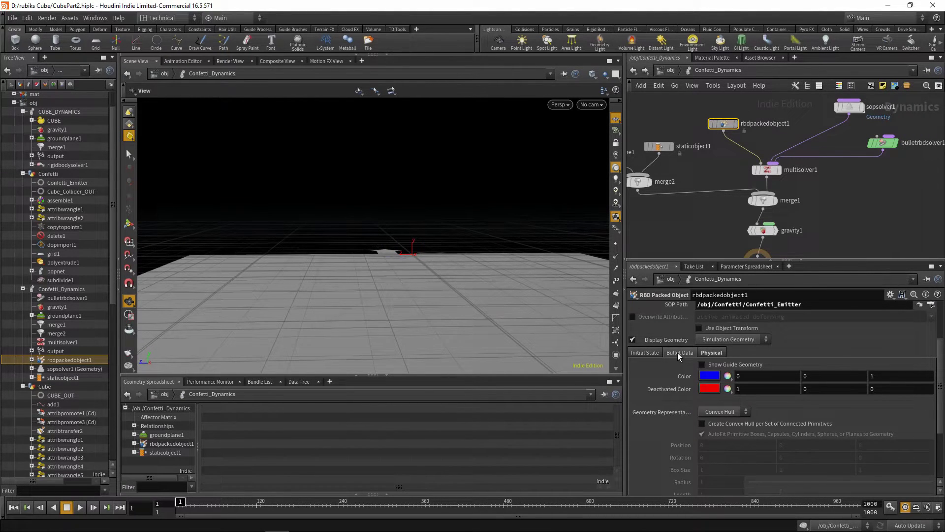
pyautogui.scroll(-5, 729, 403)
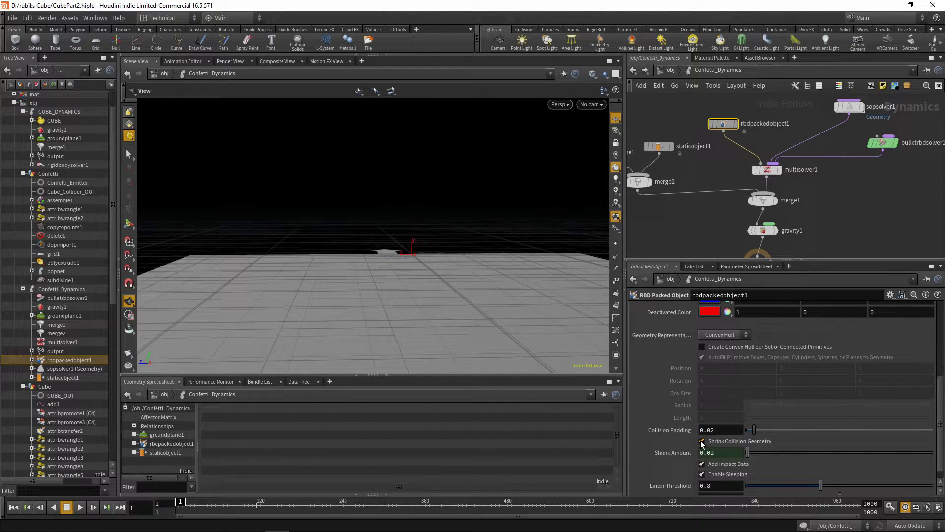
pyautogui.moveTo(180, 501); pyautogui.dragTo(263, 505)
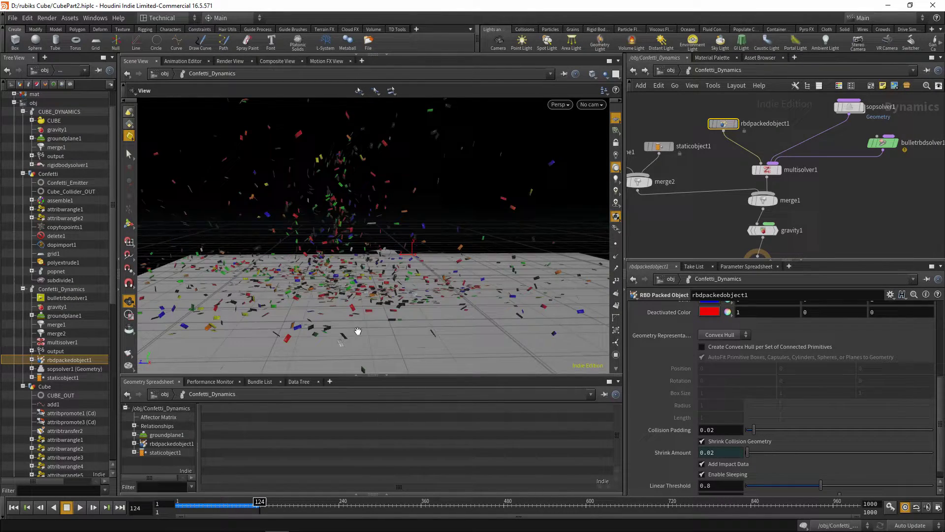
pyautogui.keyDown('alt'); pyautogui.moveTo(358, 328); pyautogui.dragTo(364, 264, button='right'); pyautogui.keyUp('alt')
pyautogui.keyDown('alt'); pyautogui.moveTo(364, 265); pyautogui.dragTo(475, 276, button='middle'); pyautogui.keyUp('alt')
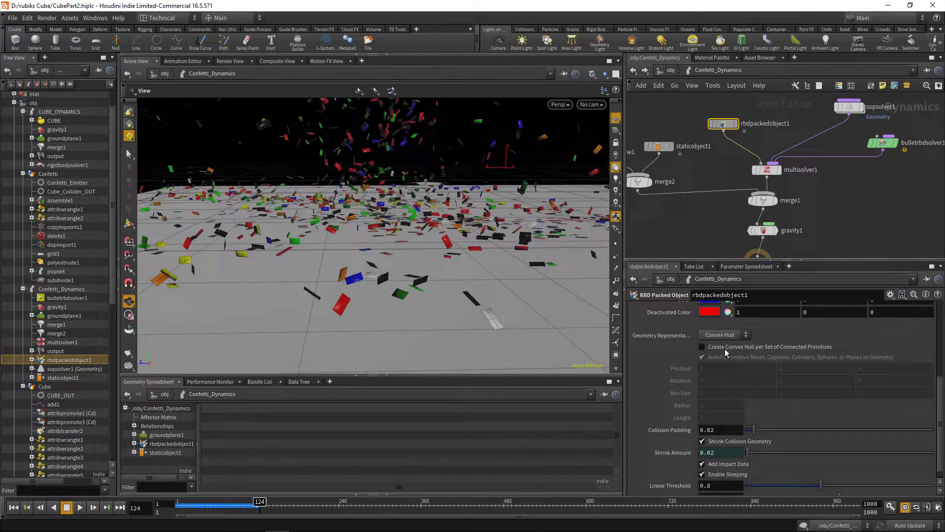
pyautogui.scroll(3, 705, 347)
# - Show guide geometry, set Collision Padding to 0.001, and turn off Shrink Collision Geometry
pyautogui.click(703, 340)
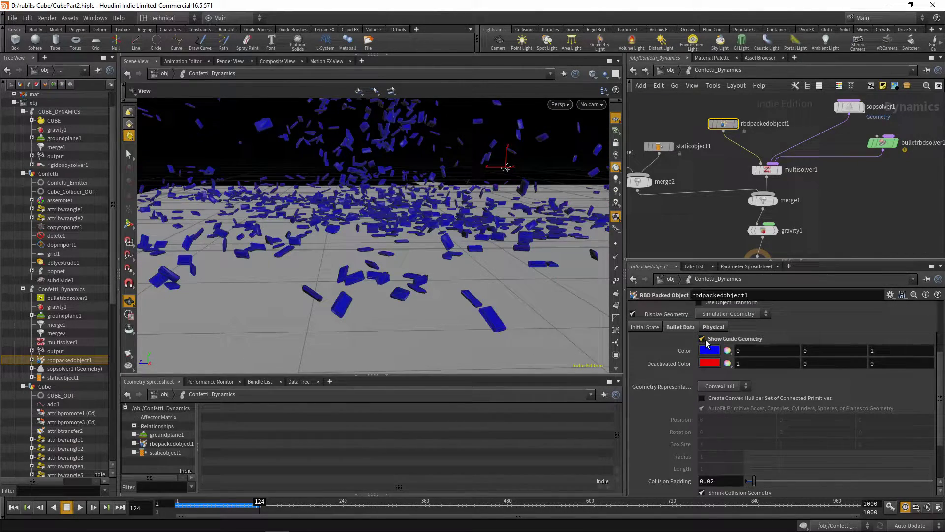
pyautogui.keyDown('alt'); pyautogui.moveTo(410, 324); pyautogui.dragTo(427, 265, button='middle'); pyautogui.keyUp('alt')
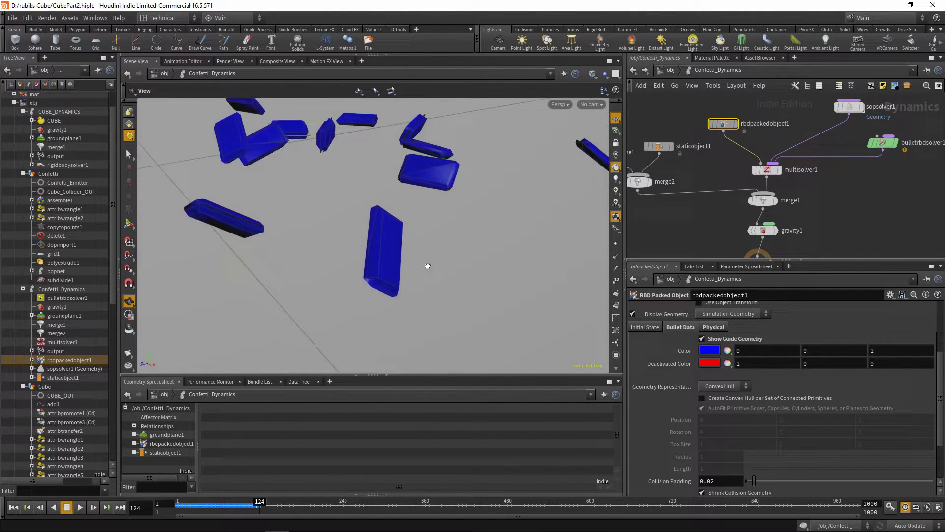
pyautogui.scroll(-2, 720, 468)
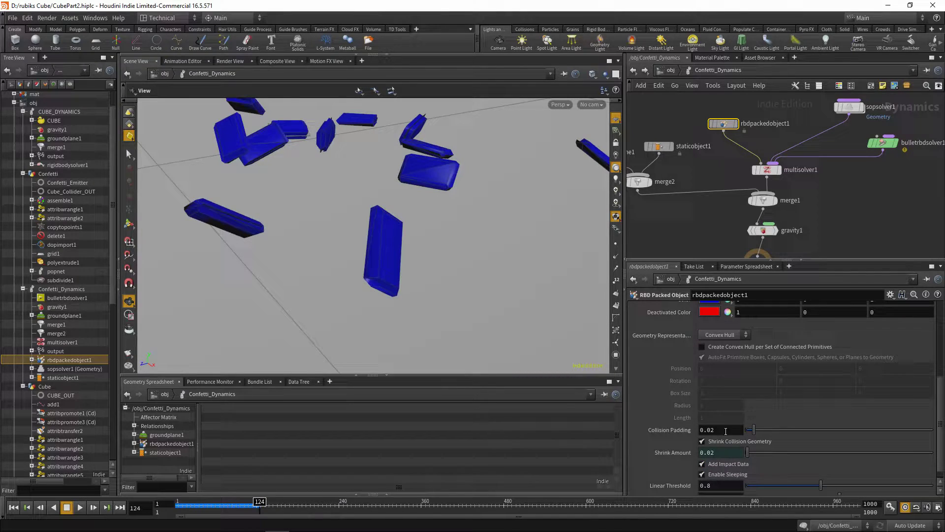
pyautogui.moveTo(710, 430); pyautogui.dragTo(738, 435)
pyautogui.write('01')
pyautogui.press('Return')
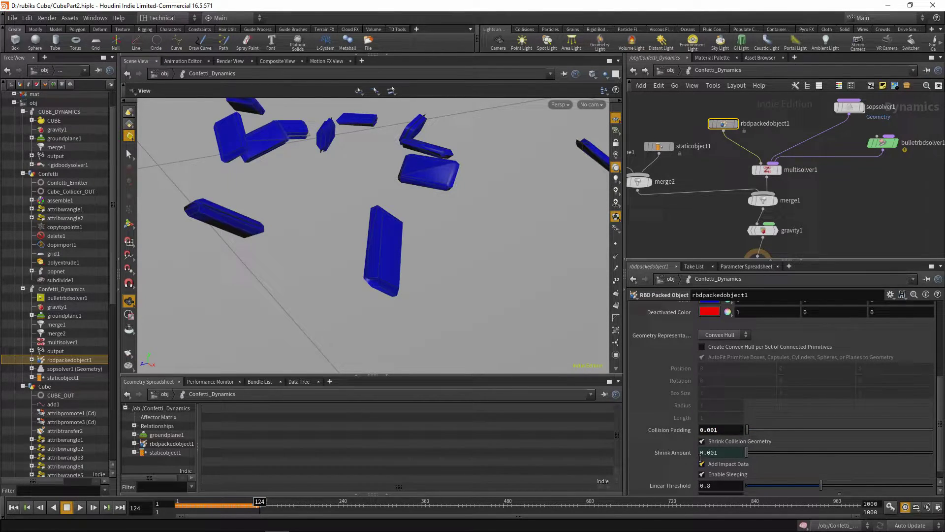
pyautogui.click(702, 441)
pyautogui.scroll(2, 709, 344)
pyautogui.scroll(2, 704, 340)
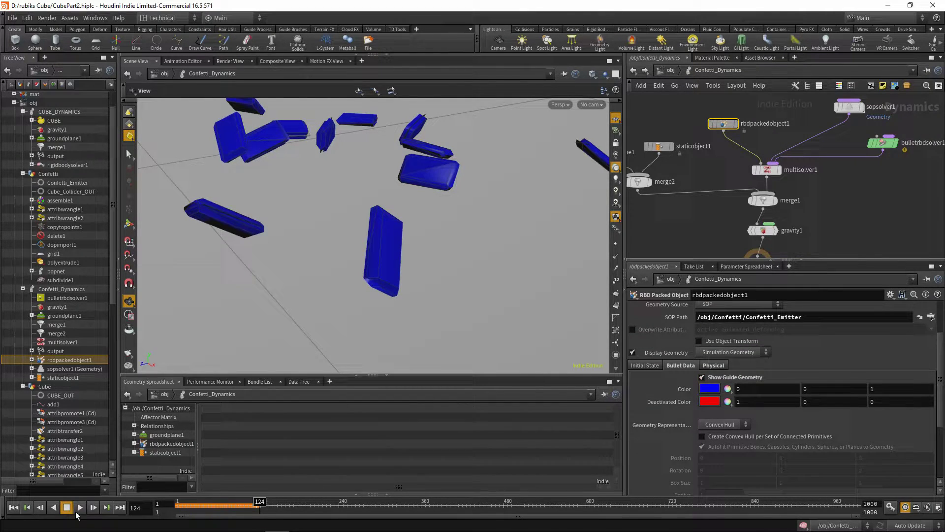
# - Replay the simulation from frame 1, hide the guide geometry, and stop at frame 104
pyautogui.click(13, 507)
pyautogui.moveTo(365, 211); pyautogui.dragTo(387, 314)
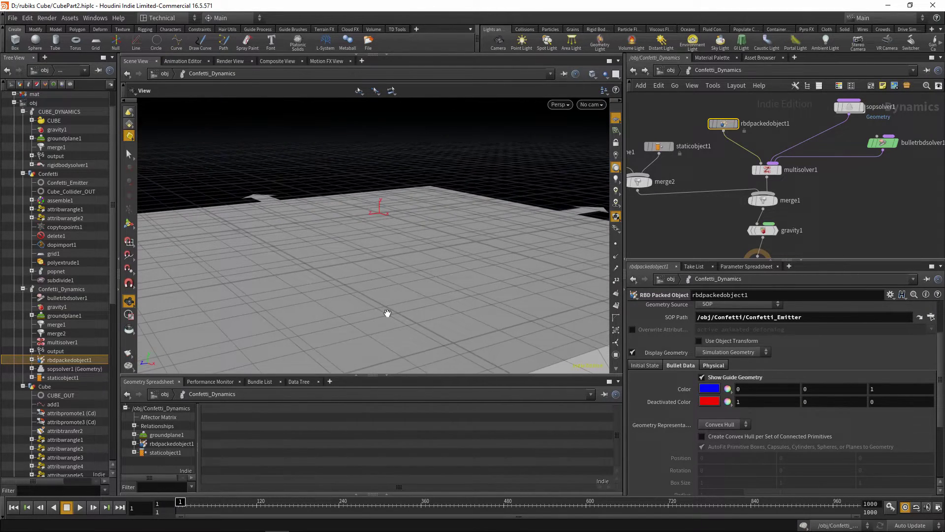
pyautogui.click(80, 508)
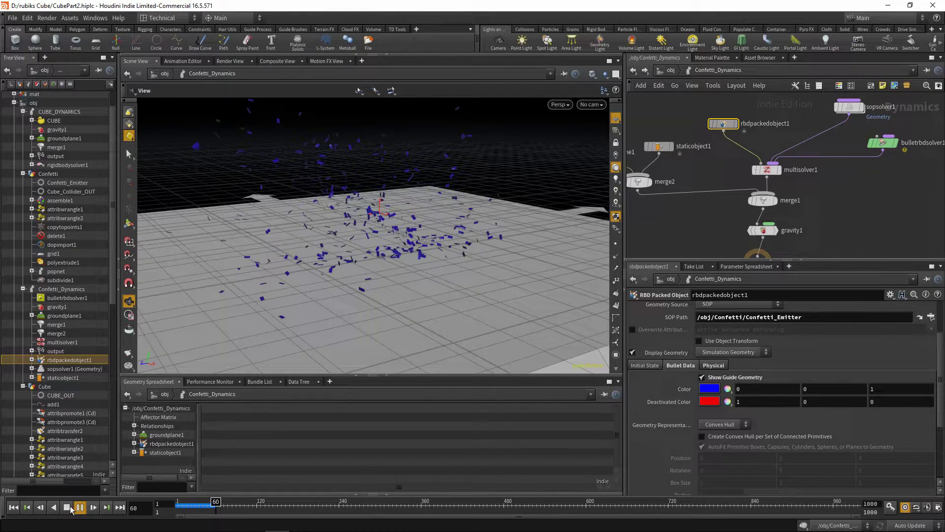
pyautogui.press('Escape')
pyautogui.moveTo(395, 357); pyautogui.dragTo(420, 192)
pyautogui.scroll(-6, 421, 192)
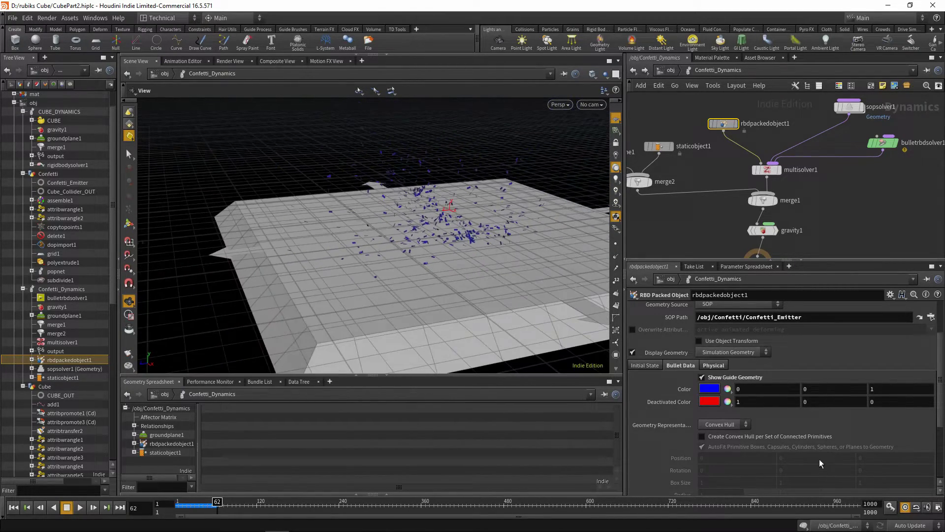
pyautogui.click(702, 377)
pyautogui.click(81, 508)
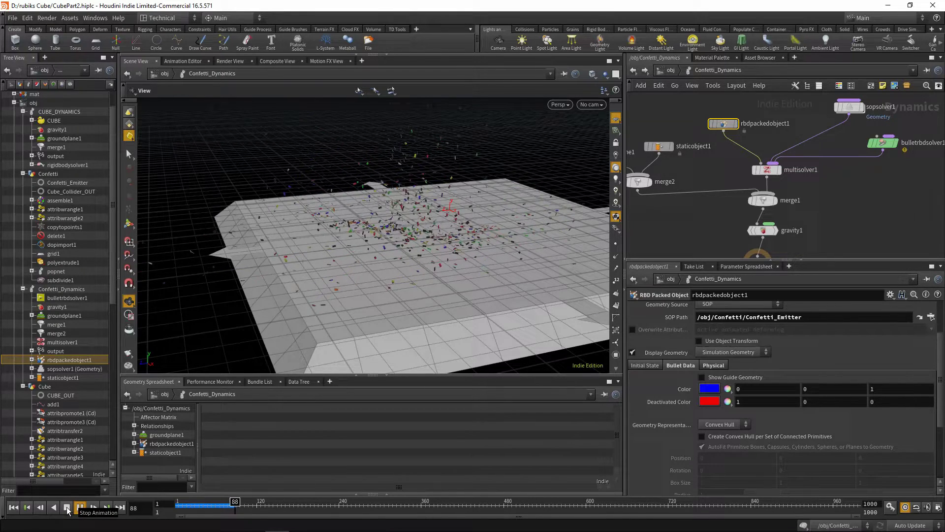
pyautogui.click(67, 508)
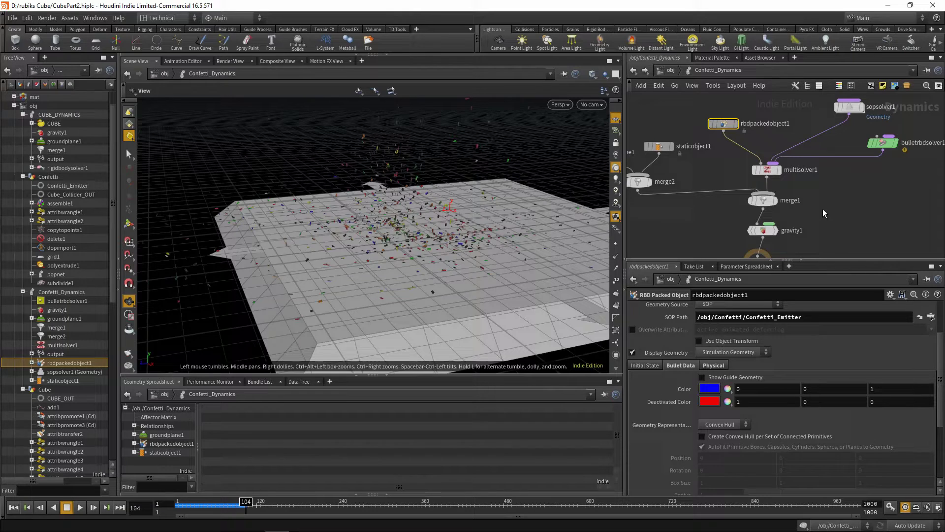
# - Rename rbdpackedobject1 to Confetti
pyautogui.doubleClick(758, 123)
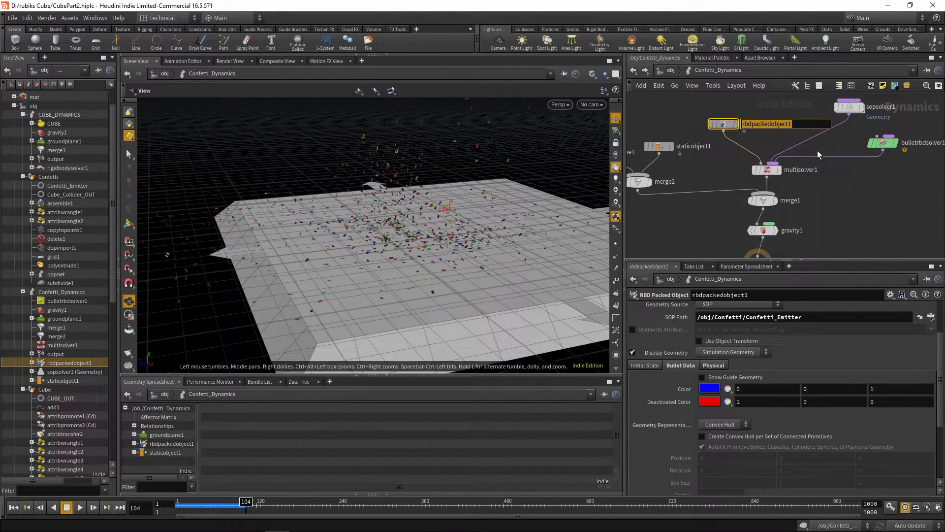
pyautogui.write('Confetti')
pyautogui.press('Return')
# - At /obj, add a Geometry object and name it Final
pyautogui.click(671, 70)
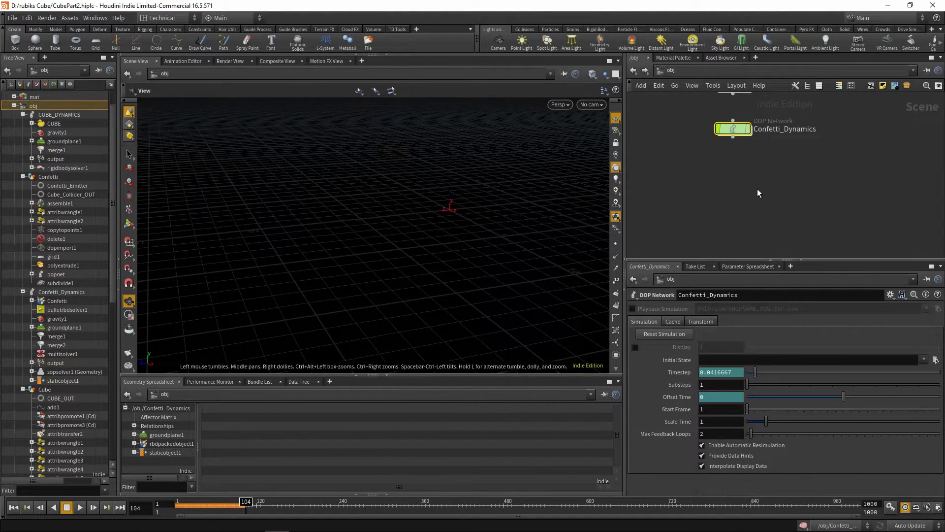
pyautogui.press('Tab')
pyautogui.write('geo')
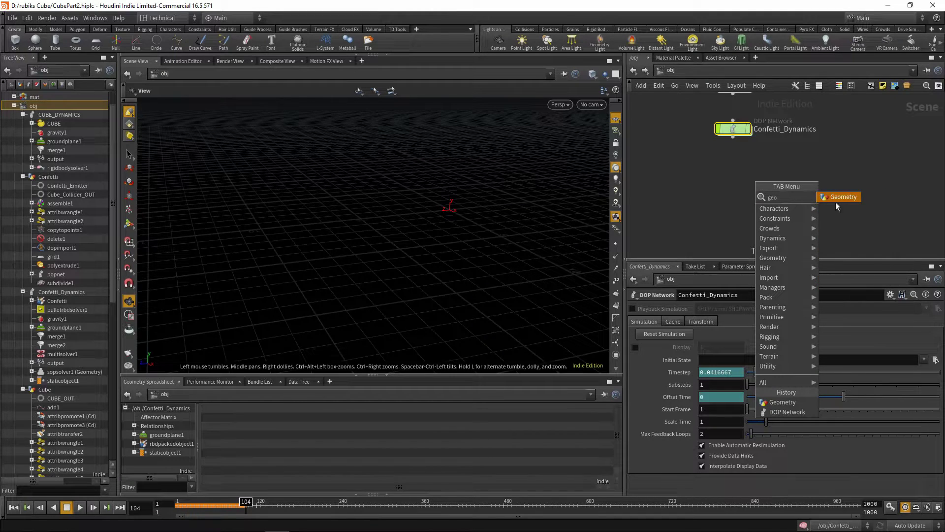
pyautogui.click(843, 198)
pyautogui.click(735, 179)
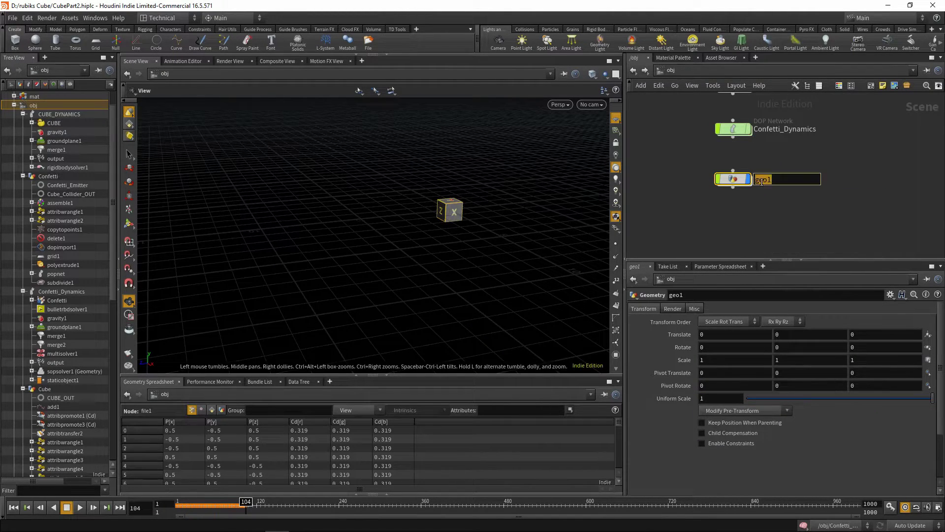
pyautogui.write('Final')
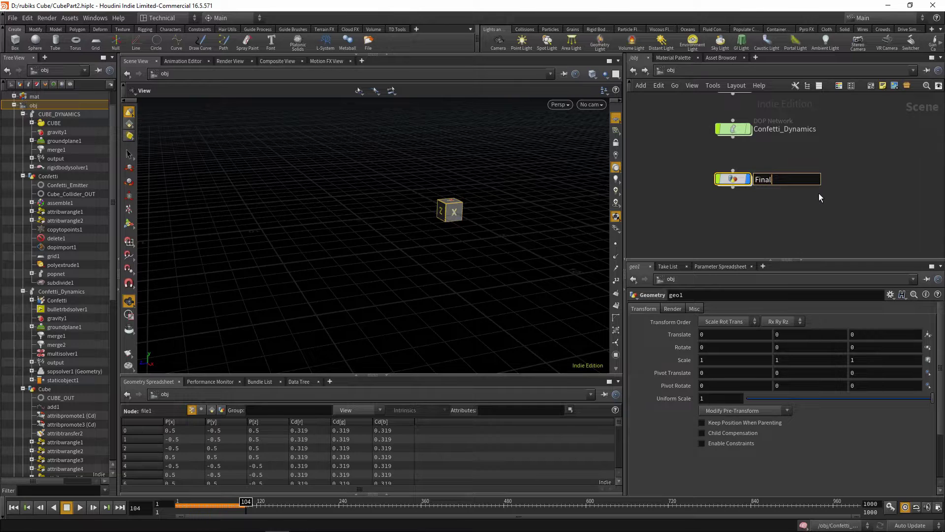
pyautogui.press('Return')
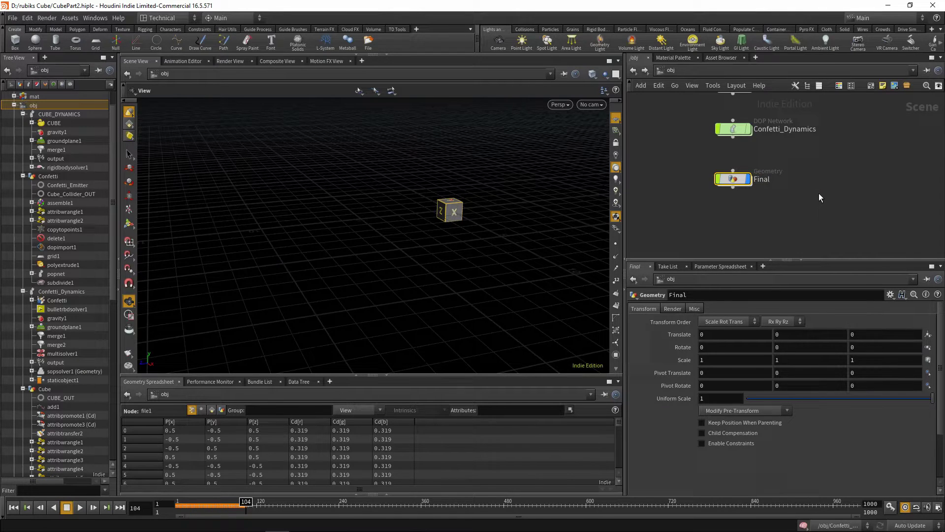
# - Inside Final, replace the default file1 node with a DOP Import node
pyautogui.doubleClick(734, 183)
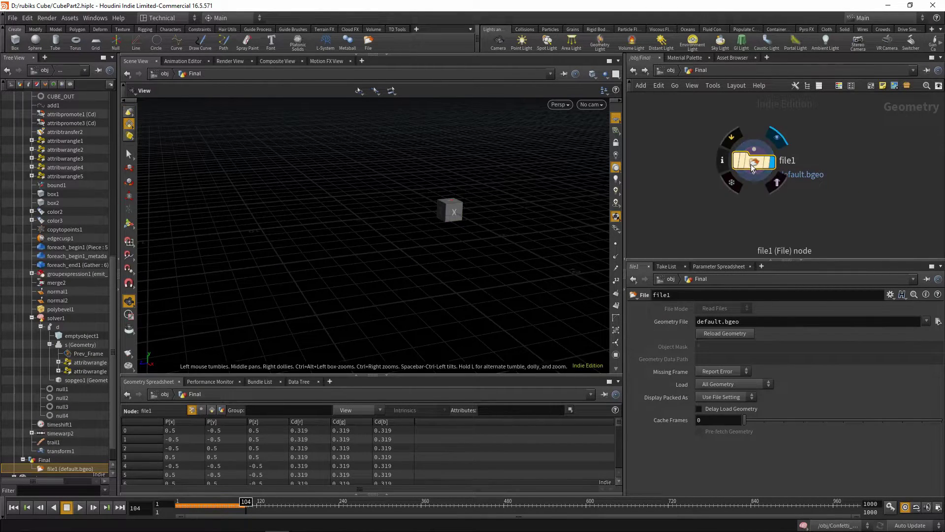
pyautogui.press('Delete')
pyautogui.press('Tab')
pyautogui.write('object')
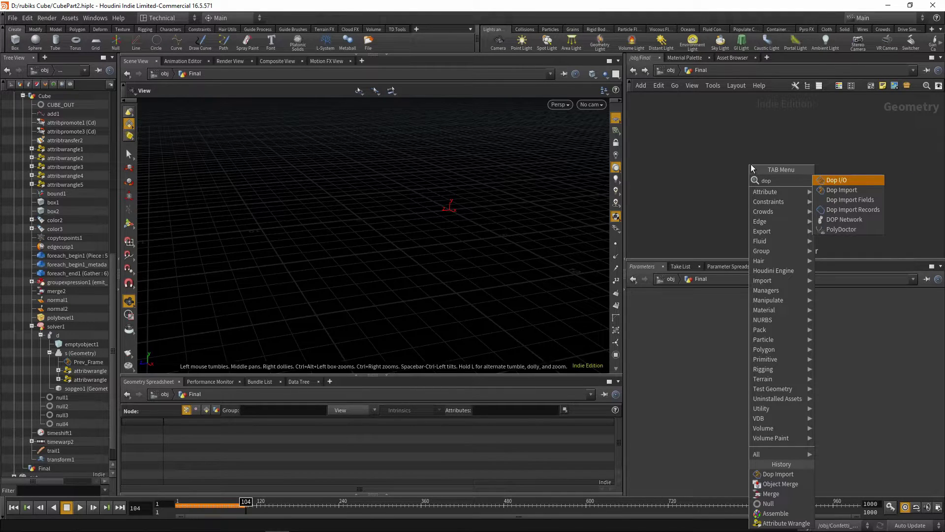
pyautogui.press('Return')
pyautogui.click(719, 147)
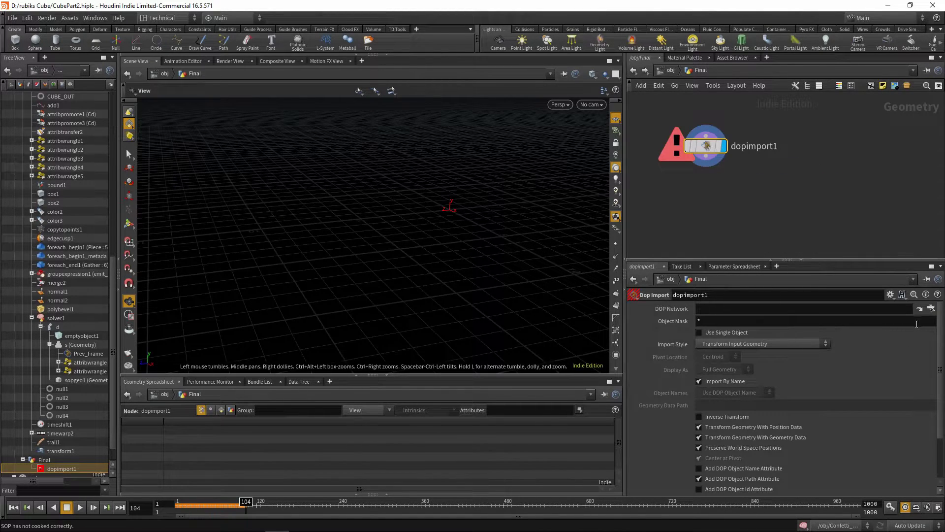
# - Set dopimport1 to fetch geometry from Confetti_Dynamics with object mask Confetti
pyautogui.click(930, 309)
pyautogui.scroll(-3, 866, 345)
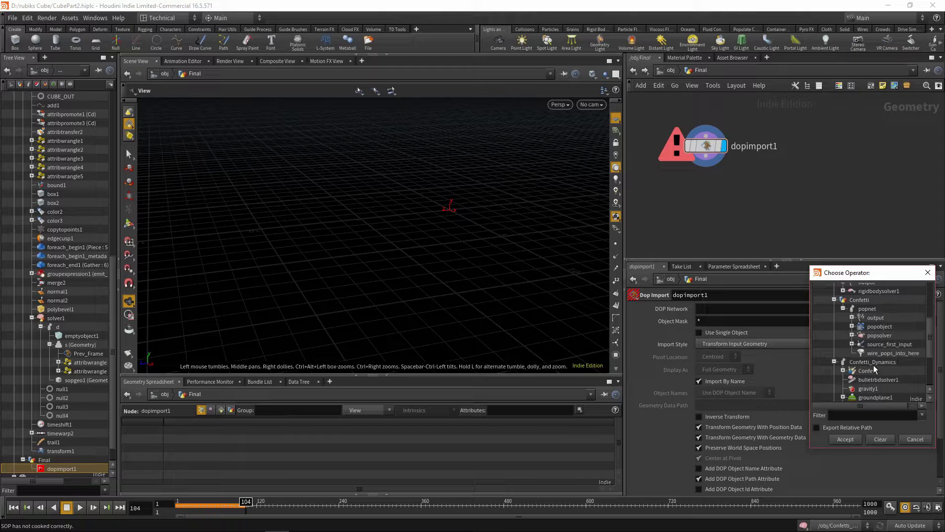
pyautogui.doubleClick(873, 362)
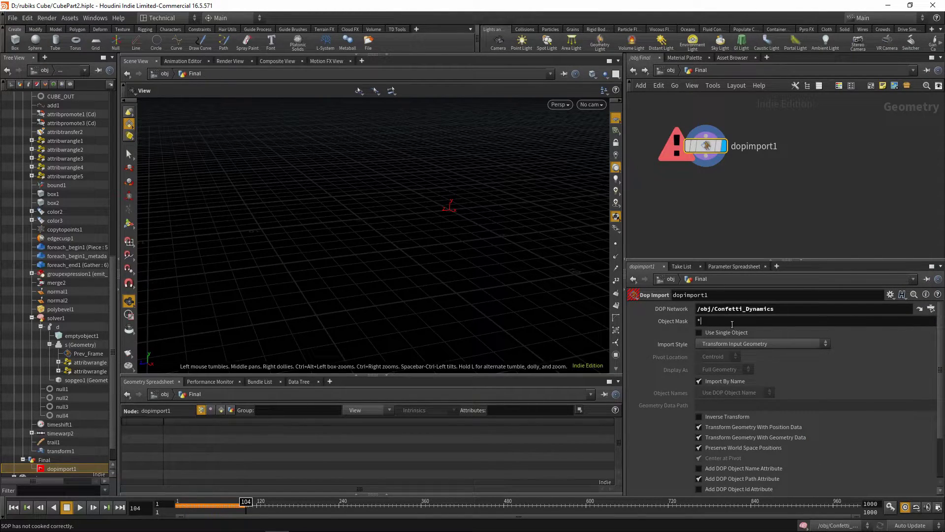
pyautogui.click(732, 322)
pyautogui.write('Confett')
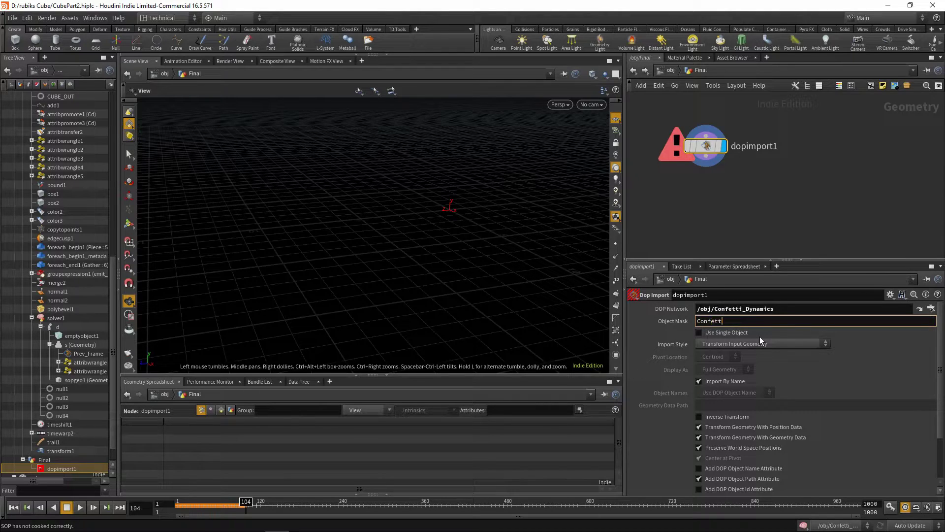
pyautogui.write('i')
pyautogui.press('Return')
pyautogui.click(714, 345)
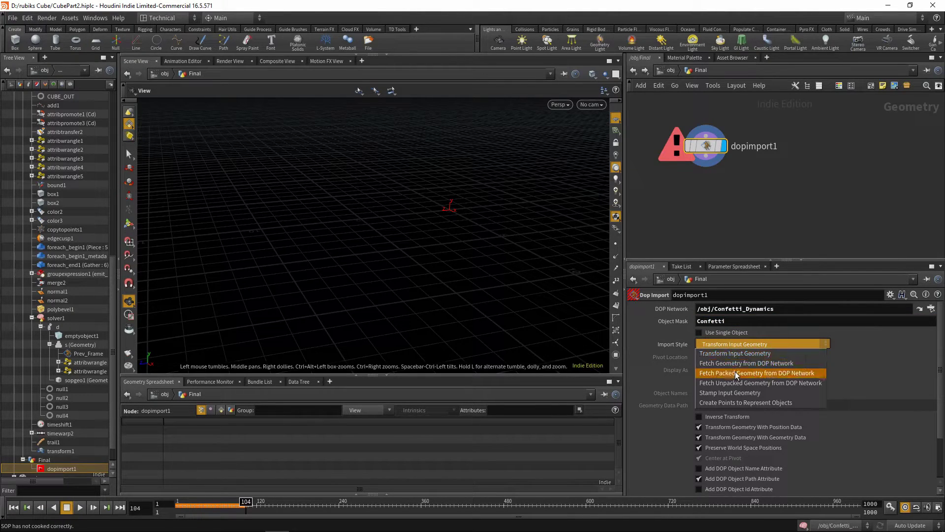
pyautogui.click(737, 364)
# - Add an Object Merge node fetching /obj/Confetti/Cube_Collider_OUT
pyautogui.moveTo(728, 176)
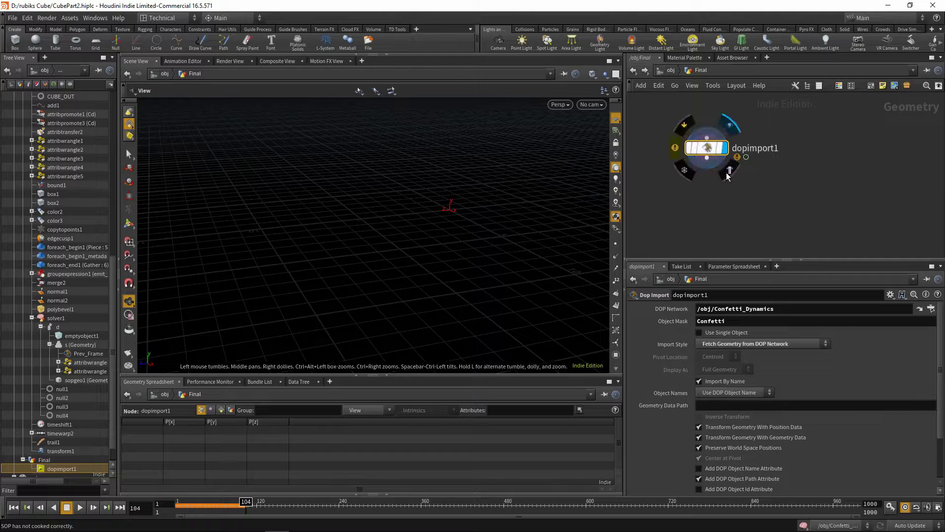
pyautogui.press('Tab')
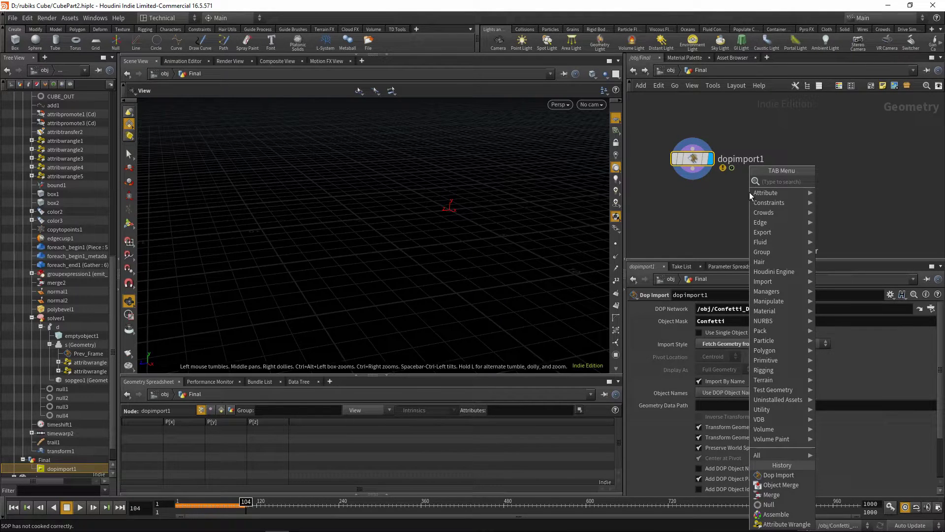
pyautogui.click(837, 186)
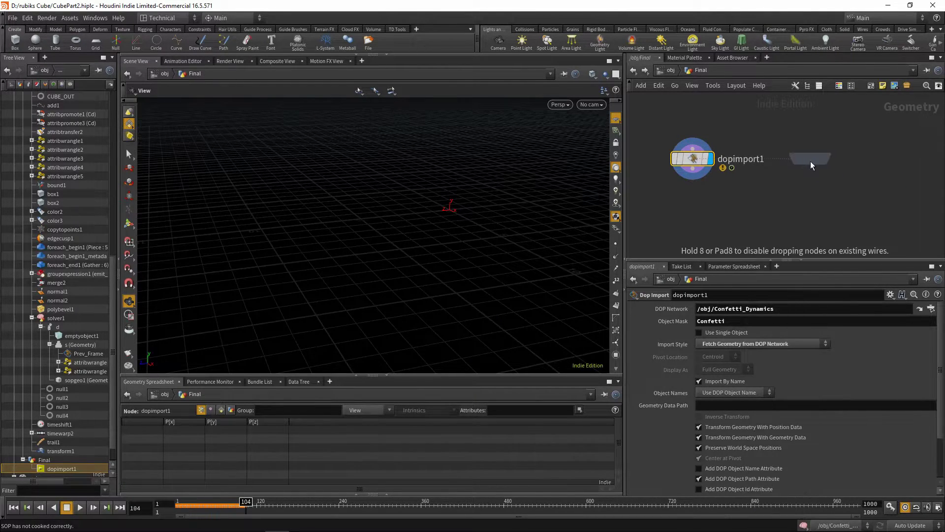
pyautogui.click(811, 164)
pyautogui.click(918, 334)
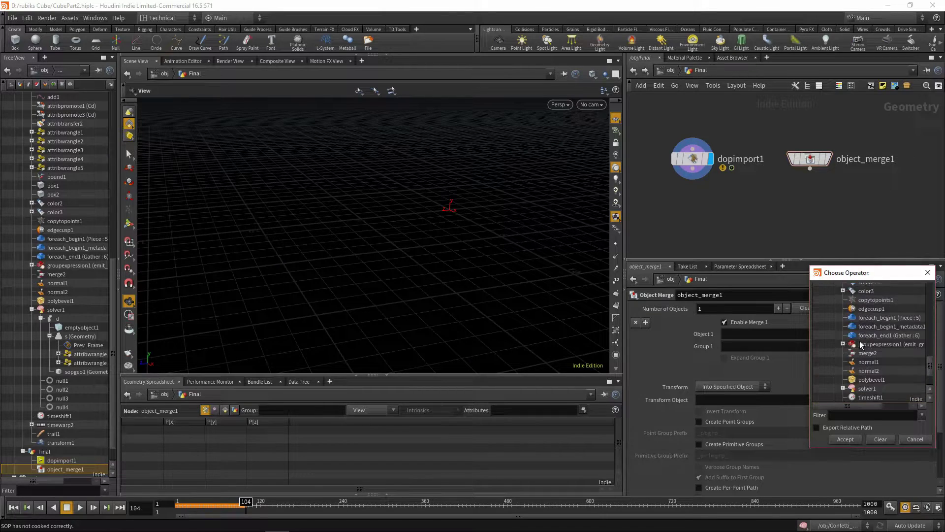
pyautogui.scroll(-3, 859, 338)
pyautogui.scroll(-5, 859, 338)
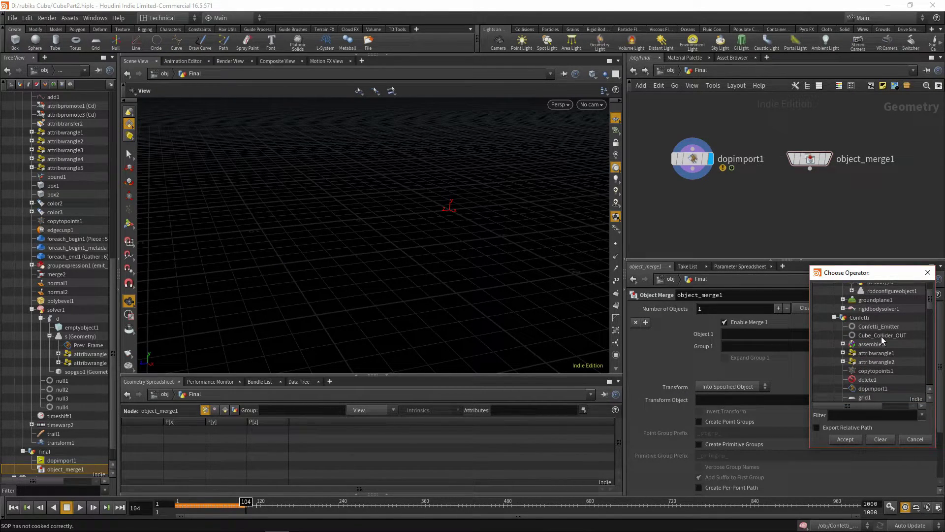
pyautogui.doubleClick(881, 336)
# - Add merge1 and wire dopimport1 and object_merge1 into it
pyautogui.moveTo(766, 211); pyautogui.dragTo(754, 197, button='middle')
pyautogui.press('Tab')
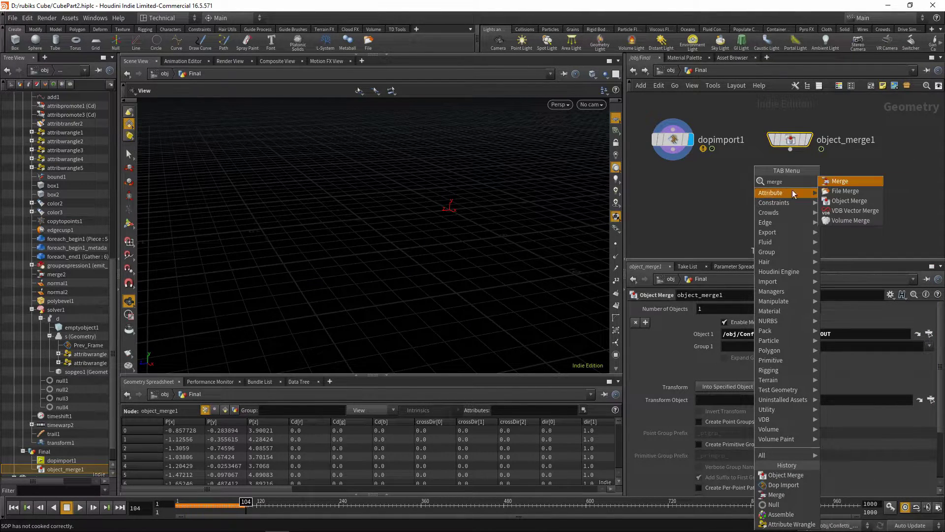
pyautogui.press('Return')
pyautogui.click(698, 237)
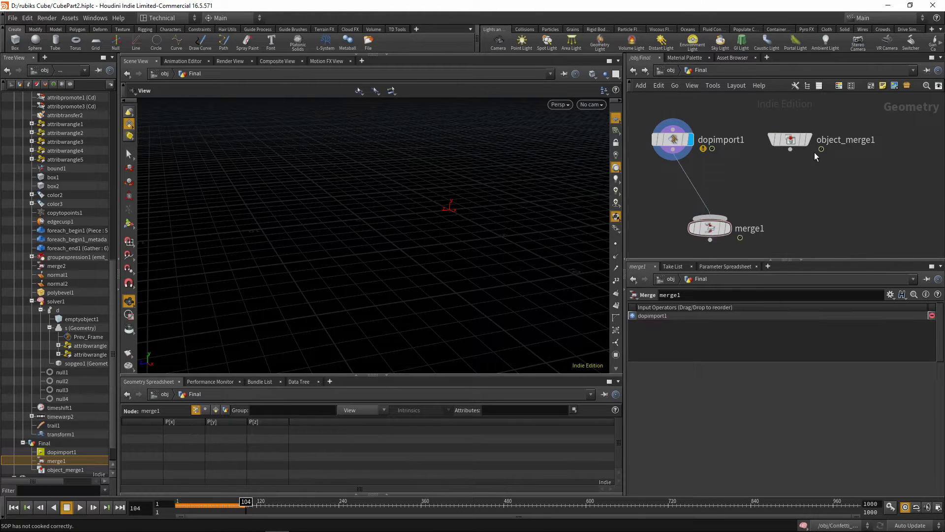
pyautogui.click(790, 149)
pyautogui.moveTo(732, 230); pyautogui.dragTo(747, 233)
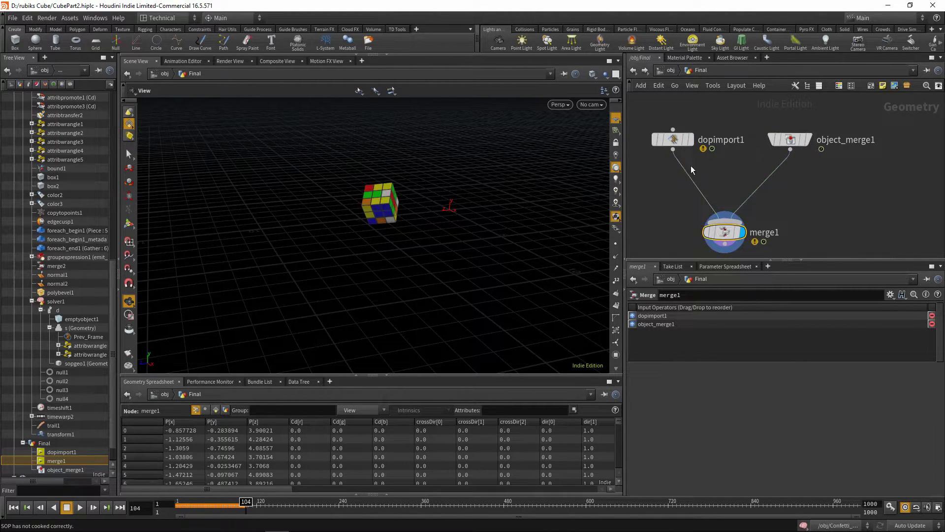
# - Insert an Unpack node between dopimport1 and merge1, transferring the Cd v attributes
pyautogui.click(685, 140)
pyautogui.press('Tab')
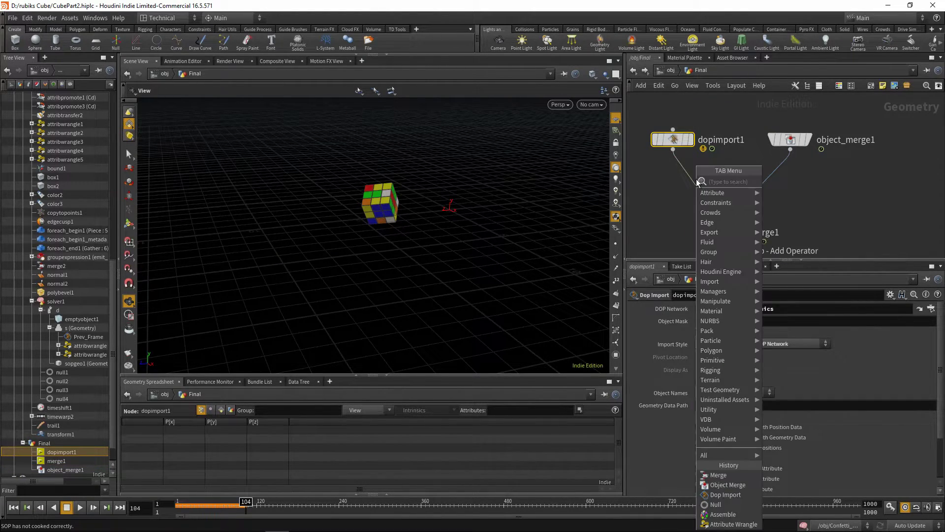
pyautogui.moveTo(712, 192)
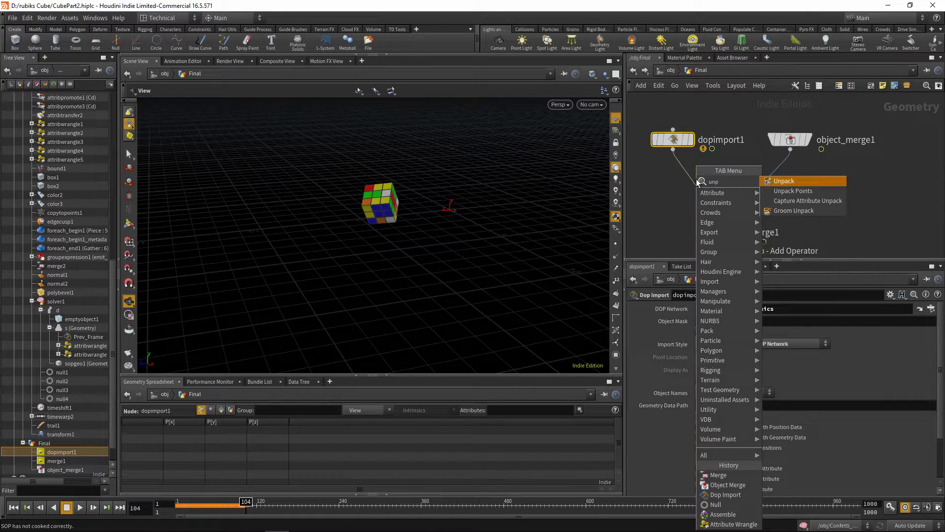
pyautogui.click(787, 189)
pyautogui.click(697, 186)
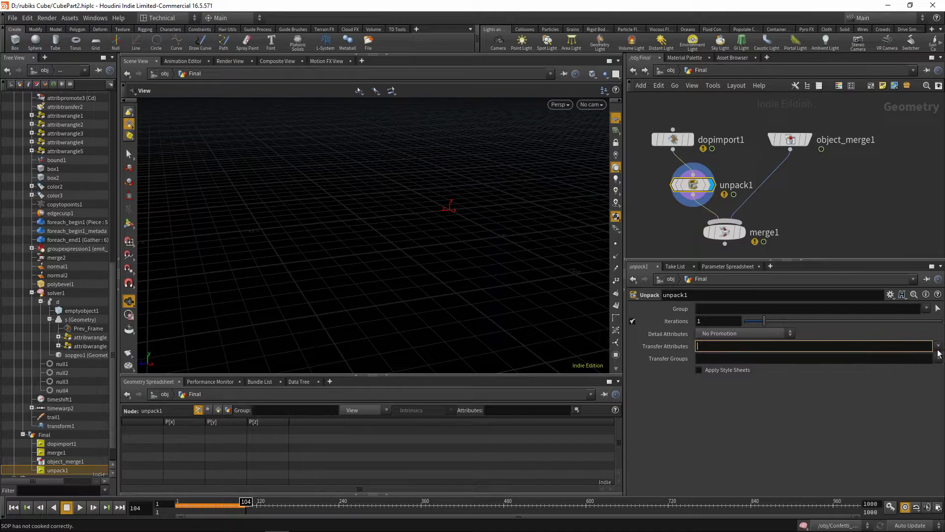
pyautogui.click(893, 344)
pyautogui.press('Return')
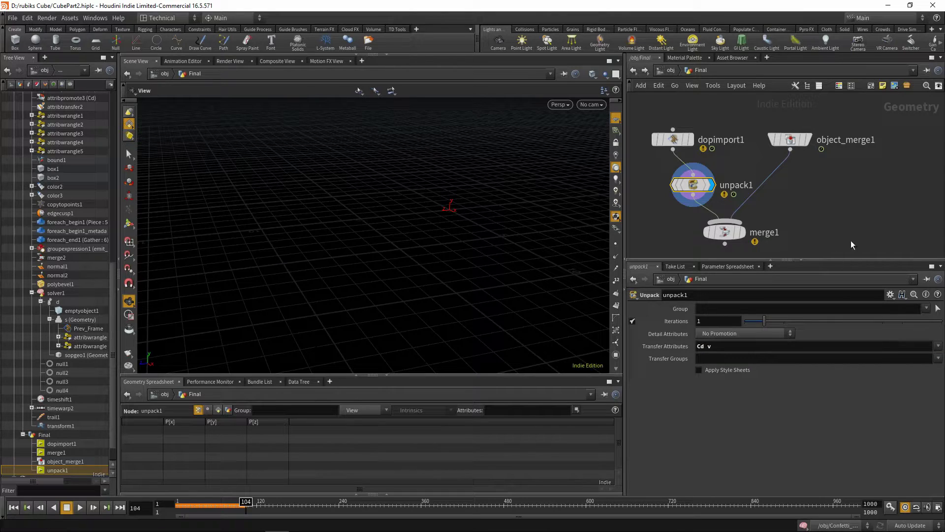
# - View merge1's combined output and play the animation from the start
pyautogui.click(726, 235)
pyautogui.hotkey('ctrl', 'Up')
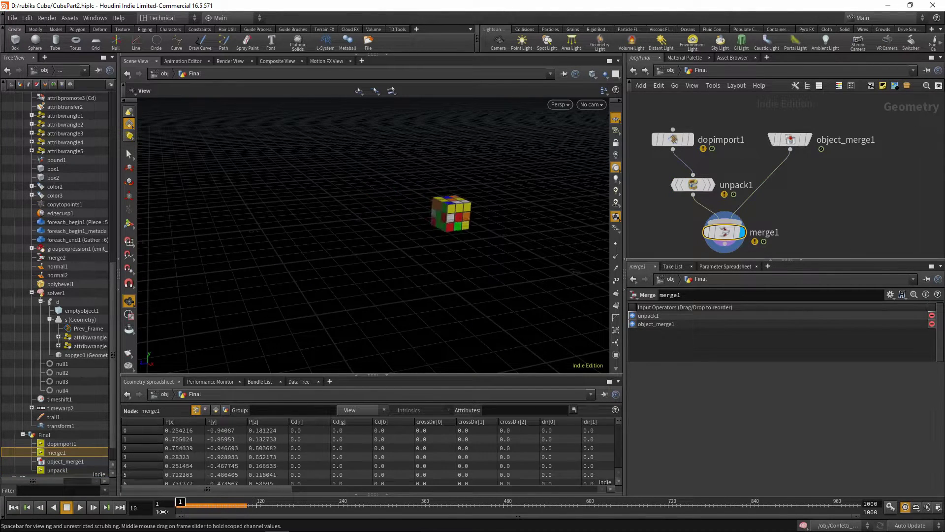
pyautogui.click(80, 507)
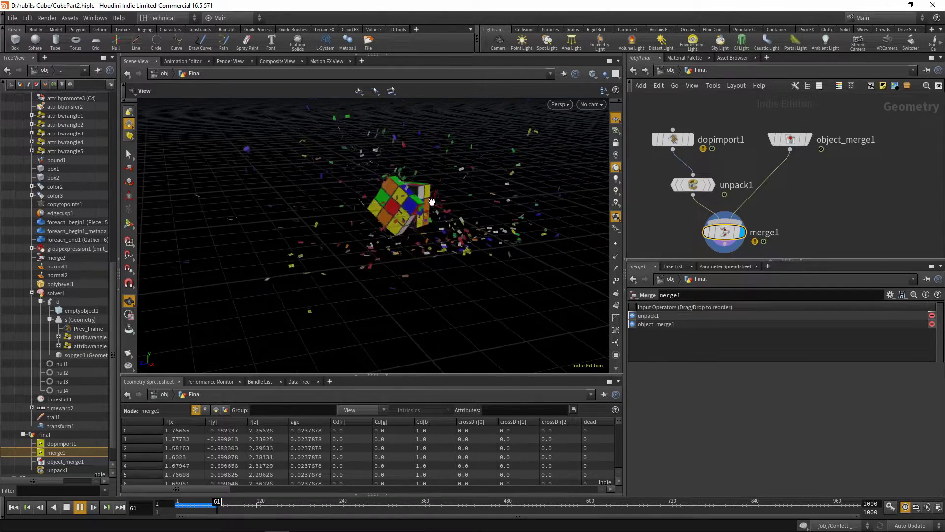
# - Stop playback at frame 168 and orbit the viewport to inspect the settled confetti
pyautogui.moveTo(427, 237); pyautogui.dragTo(407, 256, button='right')
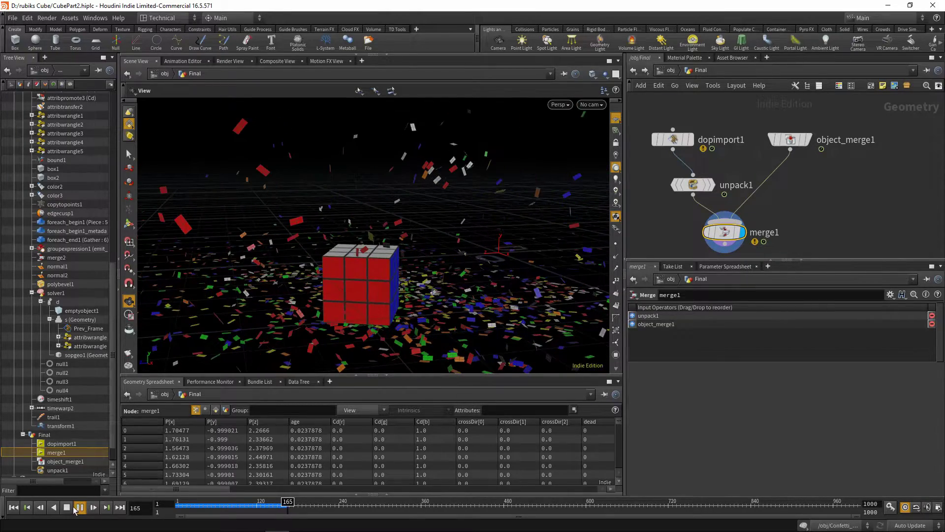
pyautogui.press('Up')
pyautogui.moveTo(375, 293); pyautogui.dragTo(435, 343)
pyautogui.press('h')
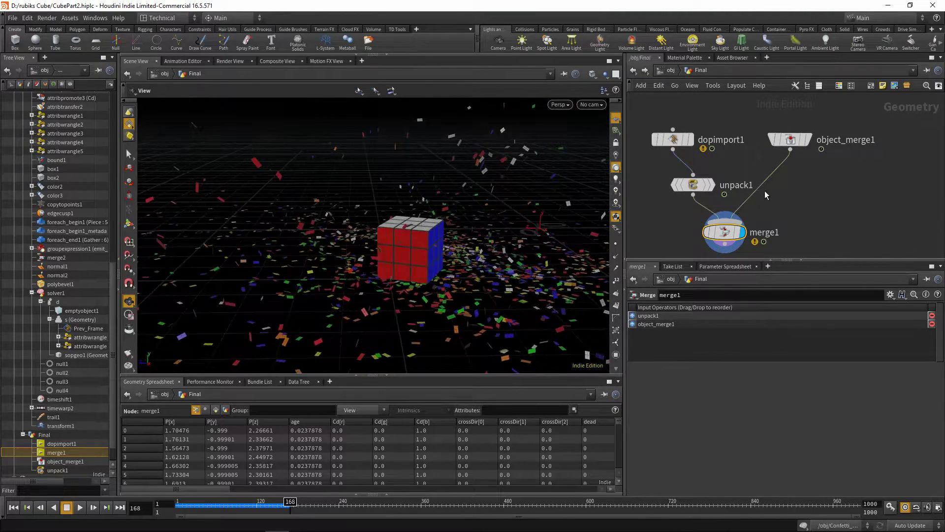
# - Pan the network view up and auto-lay out the nodes
pyautogui.moveTo(769, 254); pyautogui.dragTo(773, 198, button='middle')
pyautogui.press('l')
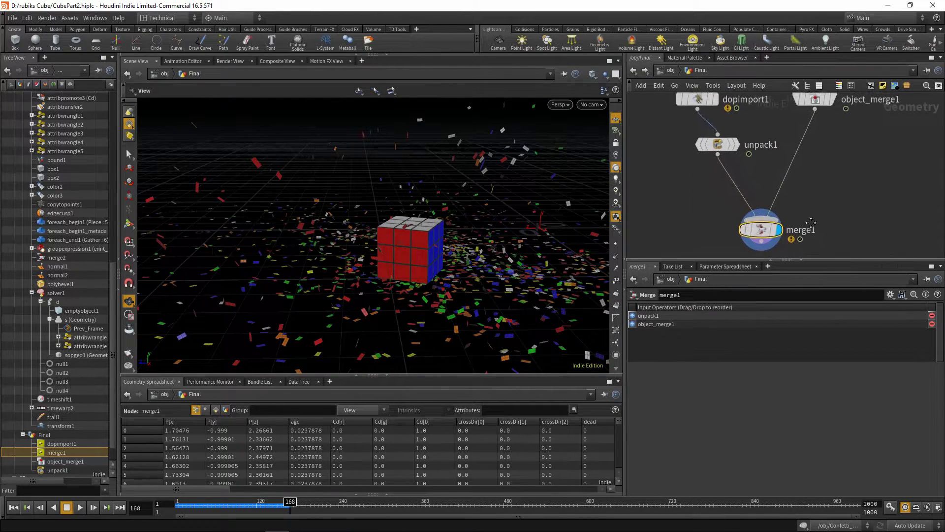
pyautogui.press('Tab')
# - Insert a File Cache node between unpack1 and merge1
pyautogui.write('null')
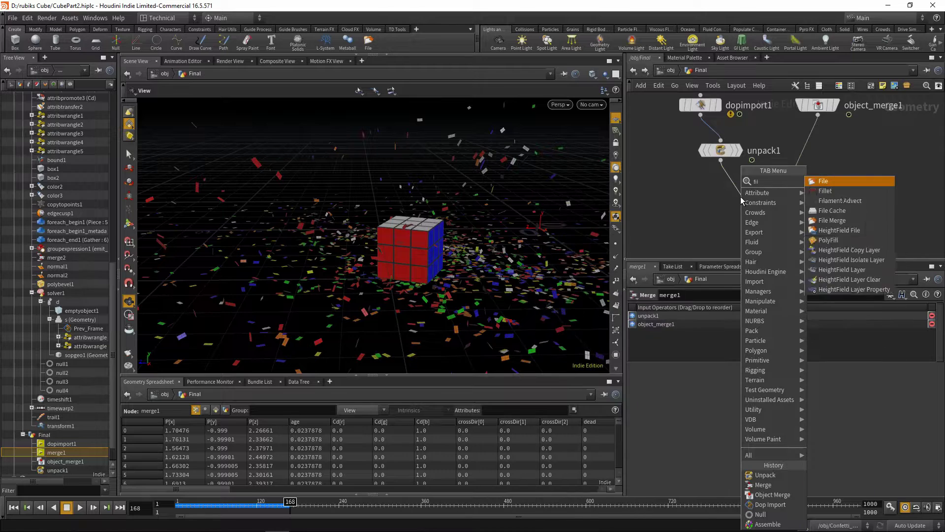
pyautogui.press('Return')
pyautogui.click(742, 195)
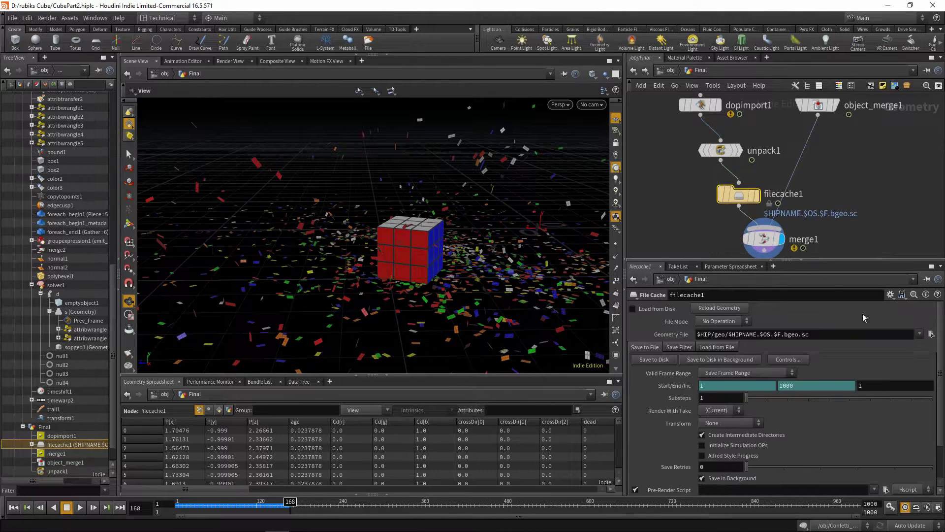
# - Set the cache path to confetti.$F.bgeo.sc in a new TutorialCache folder under the rubiks Cube project
pyautogui.click(931, 334)
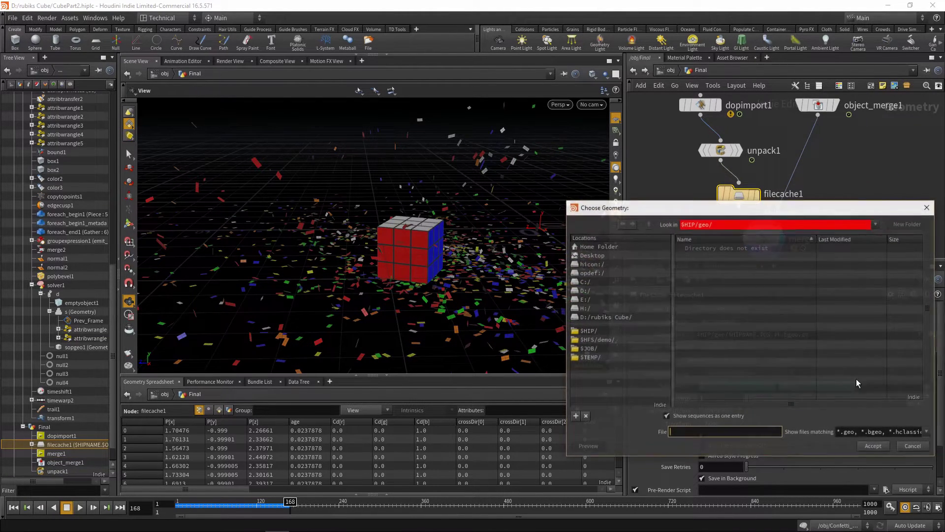
pyautogui.click(603, 317)
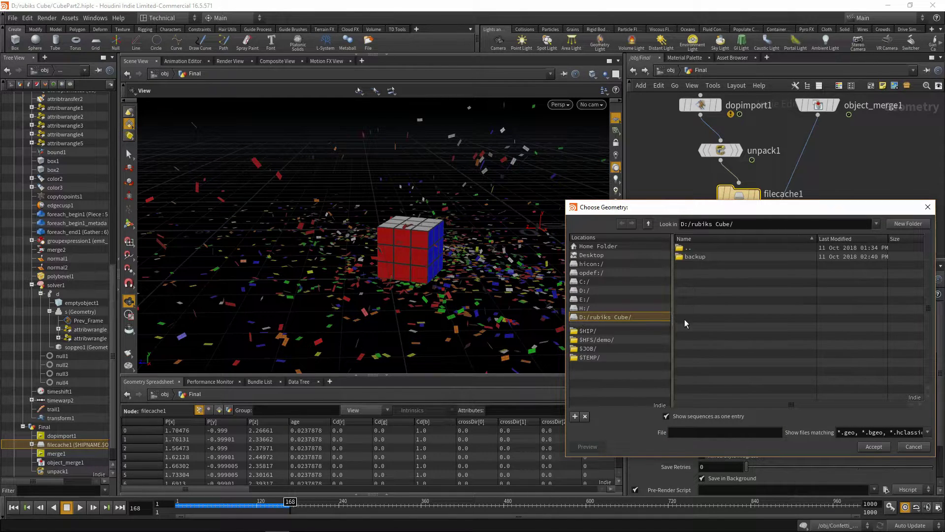
pyautogui.click(901, 226)
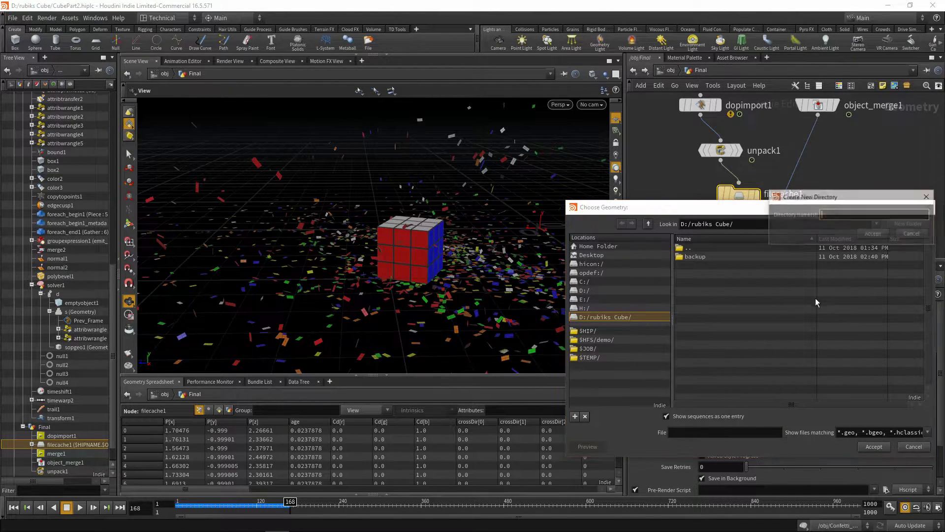
pyautogui.write('TutorialCache')
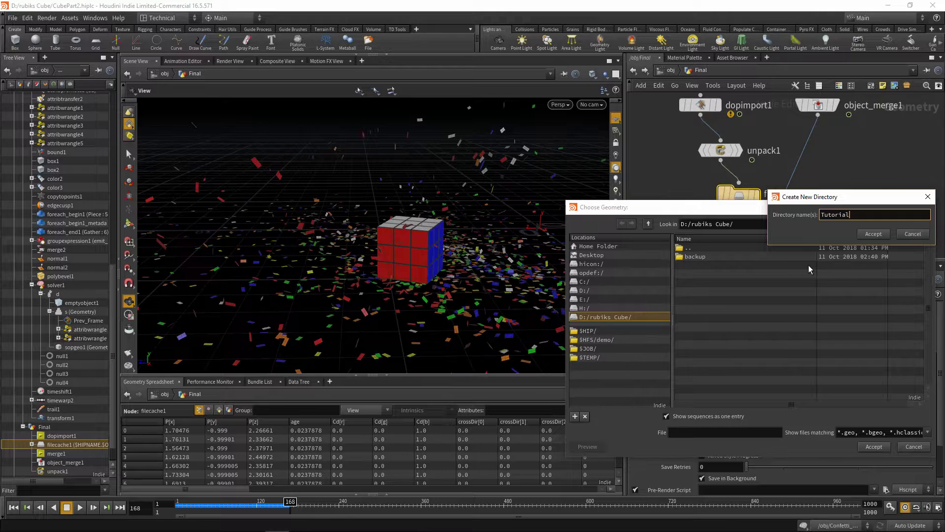
pyautogui.press('Return')
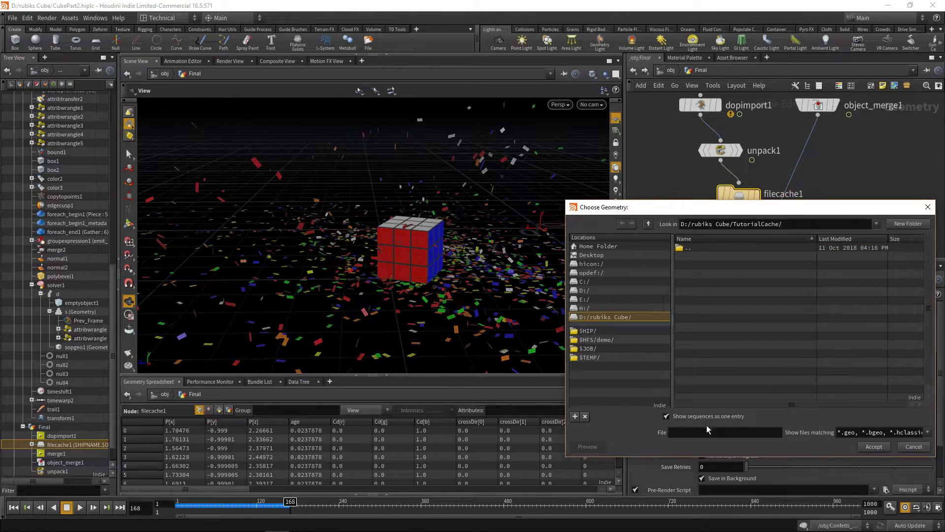
pyautogui.click(705, 430)
pyautogui.write('confetti.$F.bgeo.sc')
pyautogui.press('Return')
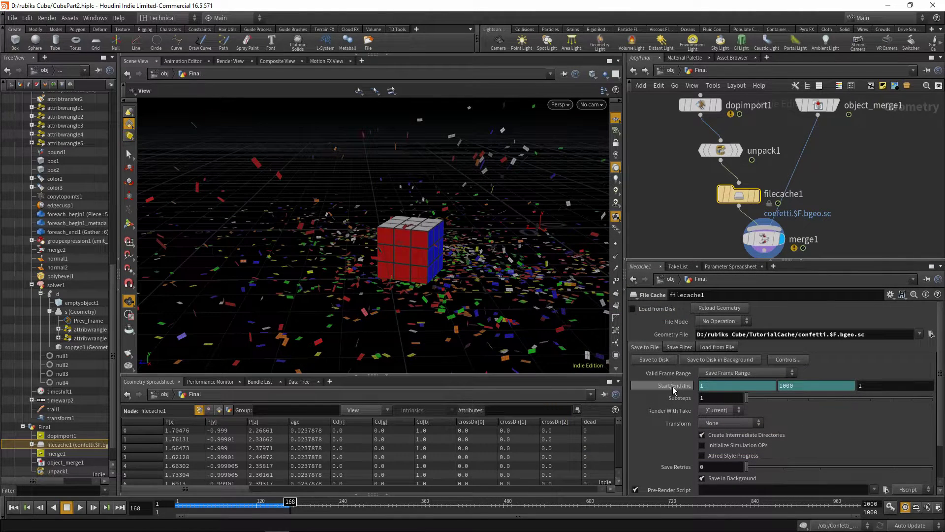
# - Set the file cache's end frame to 200
pyautogui.click(674, 385)
pyautogui.click(797, 385)
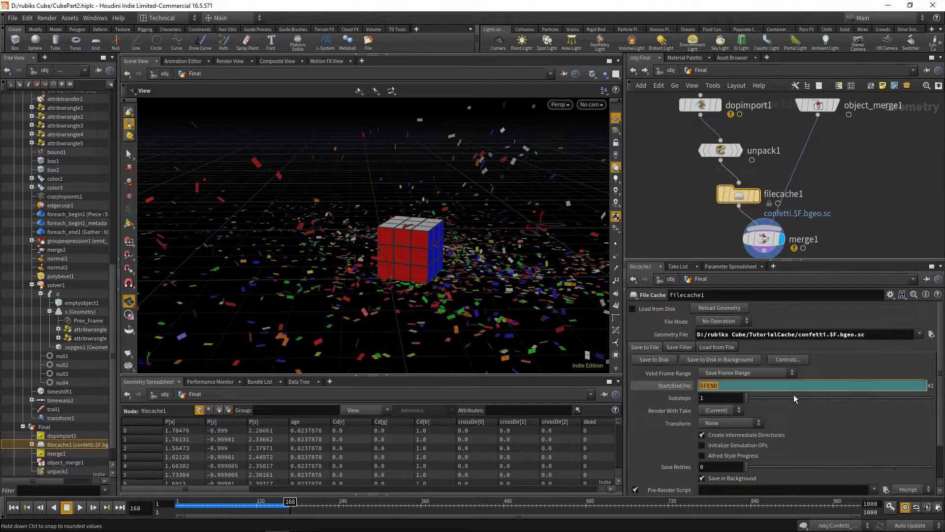
pyautogui.write('200')
pyautogui.press('Return')
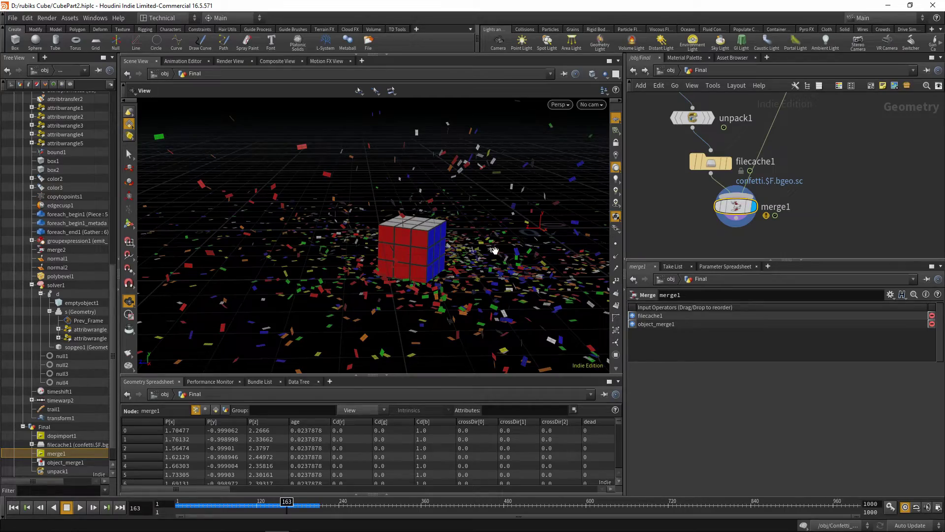
pyautogui.moveTo(495, 251); pyautogui.dragTo(364, 245)
pyautogui.scroll(5, 461, 243)
pyautogui.scroll(-4, 364, 245)
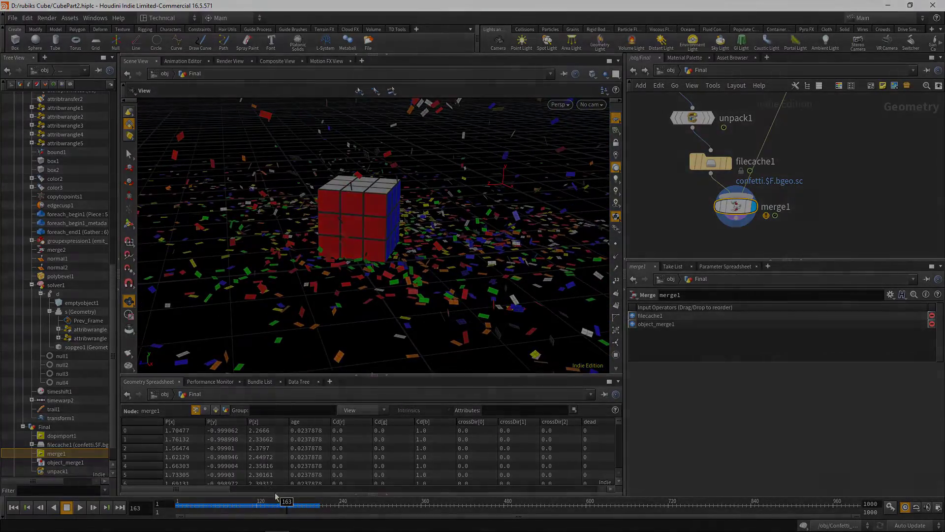